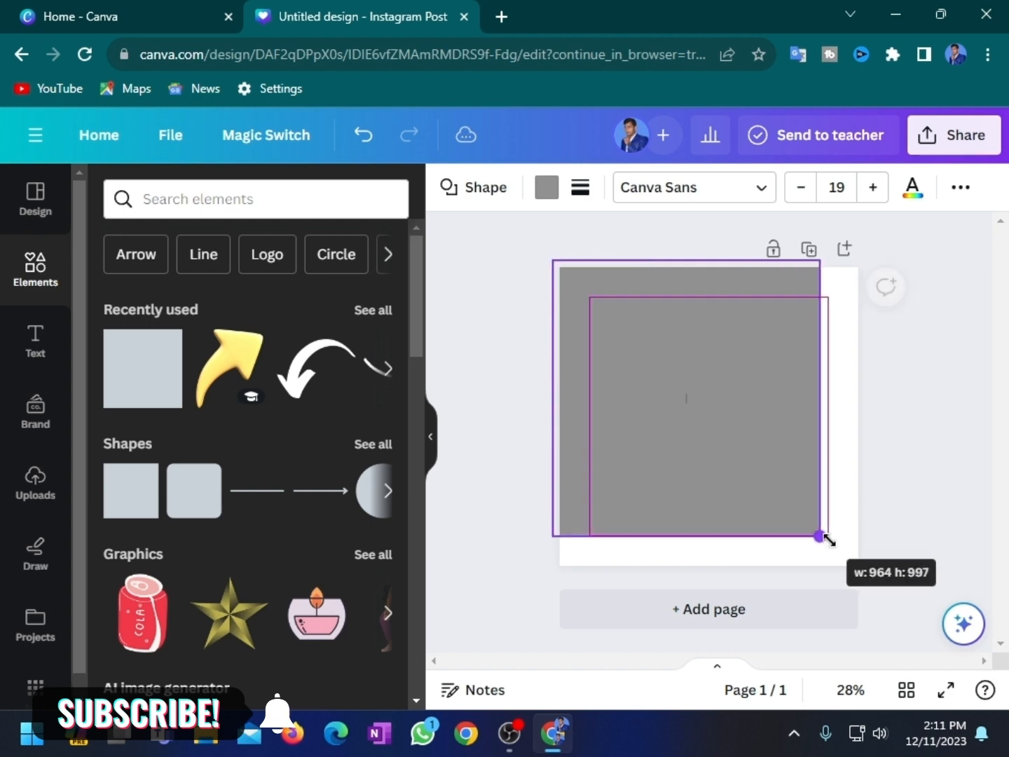
Enlarge the grey square so that it covers the entire page.
right_click(755, 382)
click(770, 443)
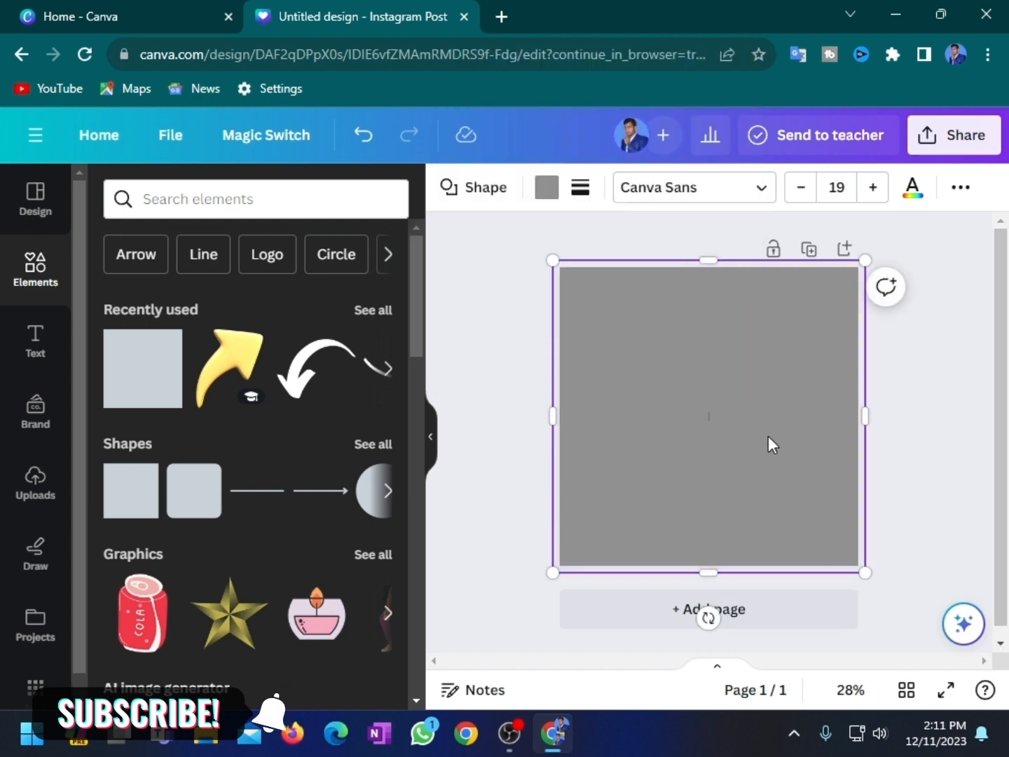
click(472, 381)
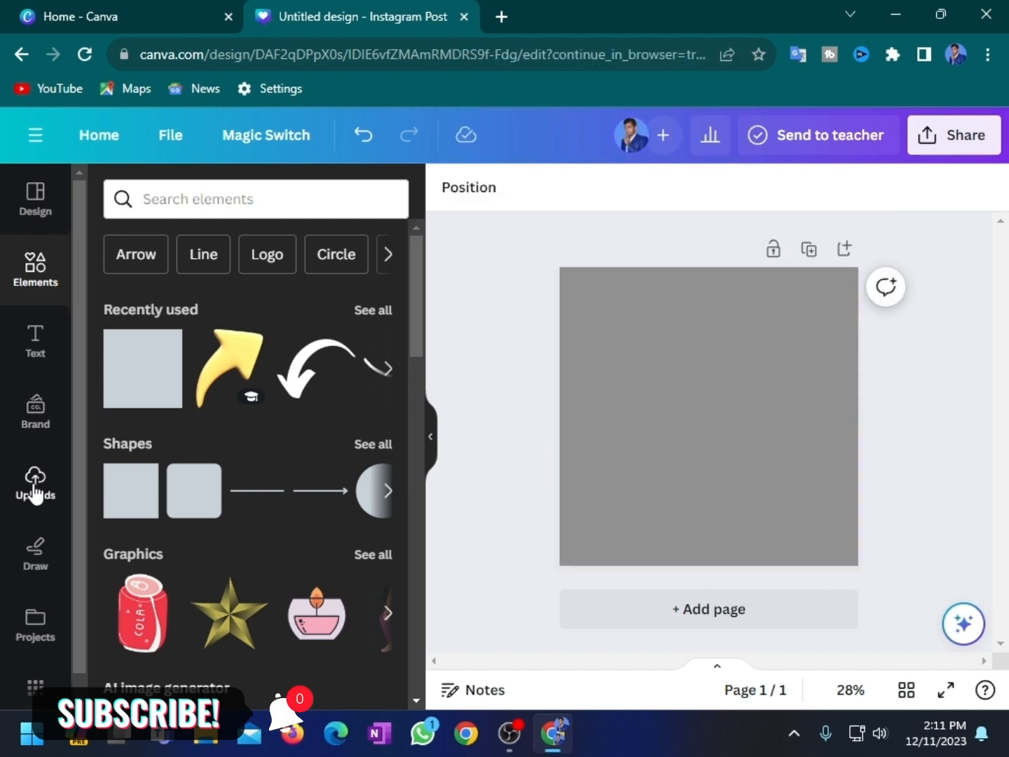
Upload the transparent orange juice carton image from the Downloads folder.
click(34, 483)
click(284, 246)
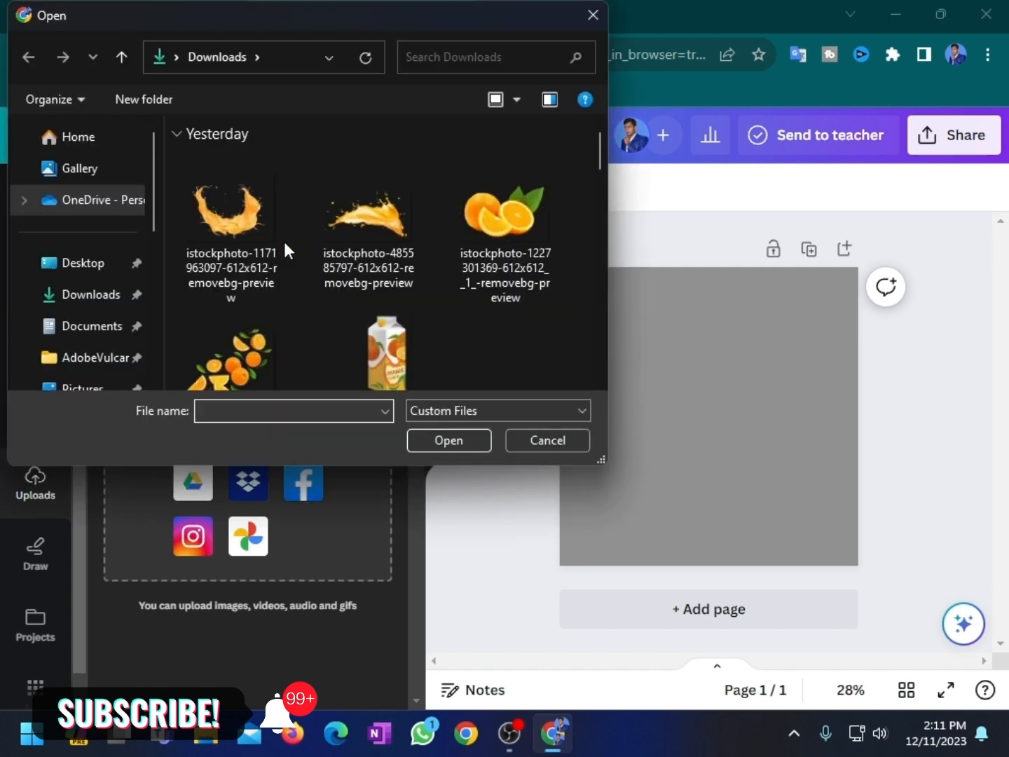
click(374, 349)
click(448, 440)
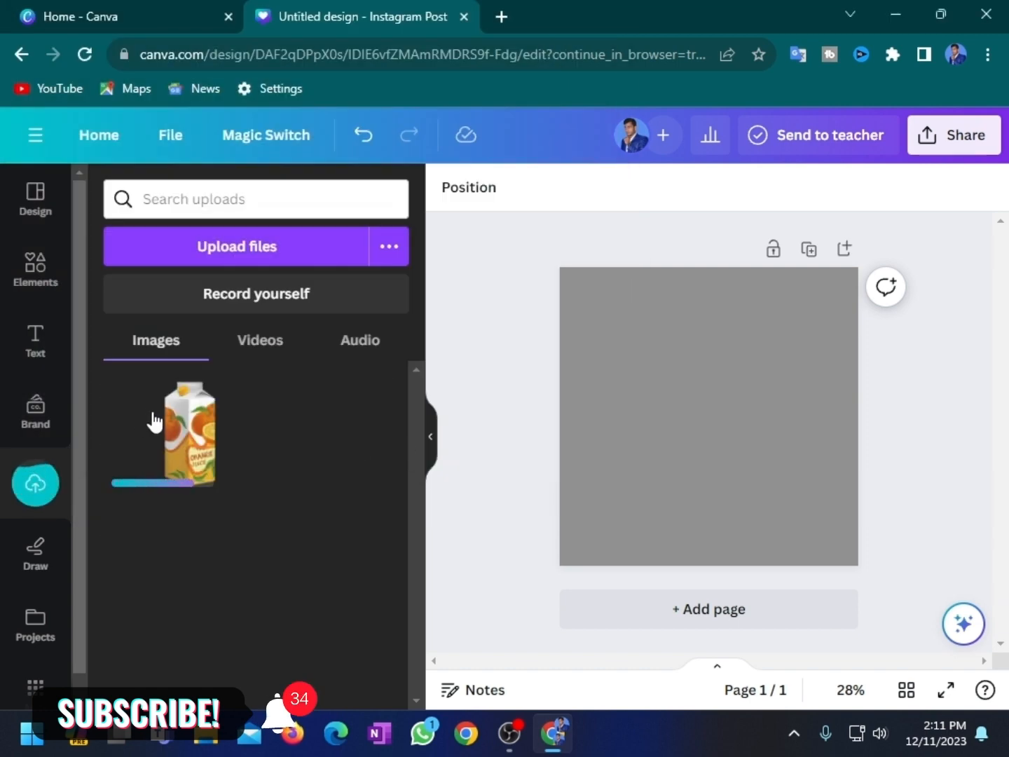
Add the uploaded juice carton to the page and crop away the empty area beside it.
click(161, 407)
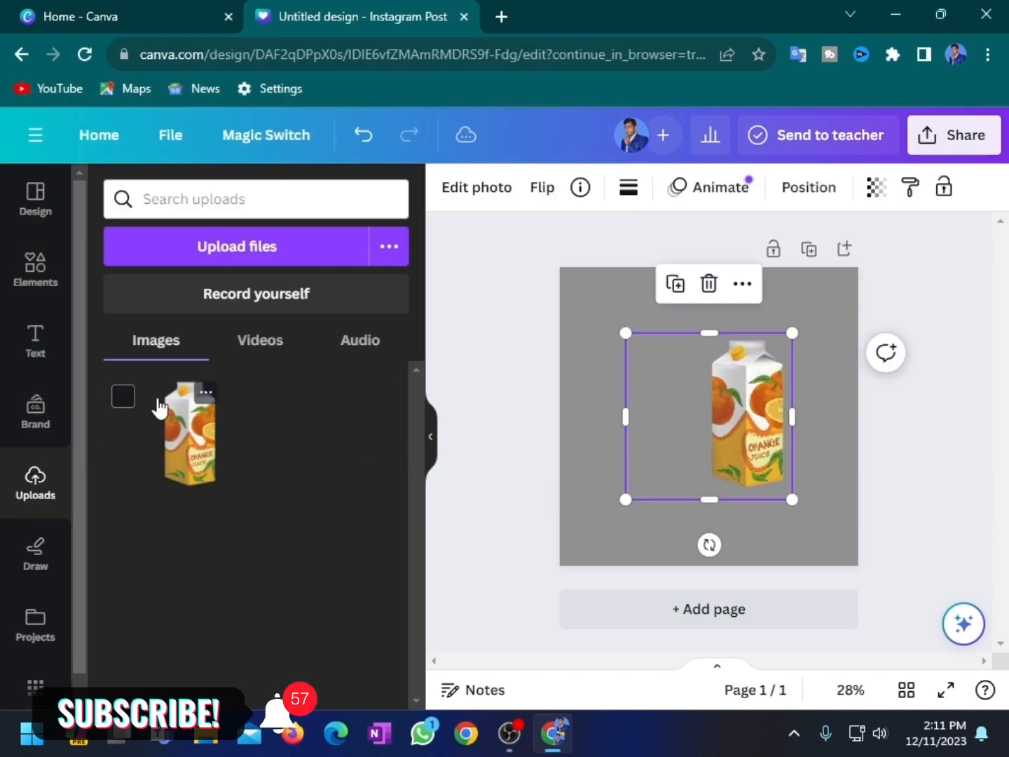
drag(626, 417, 694, 425)
drag(743, 334, 743, 321)
Try the carton's orange, green and pale yellow photo colors on the background square and settle on golden mustard.
click(649, 330)
click(546, 190)
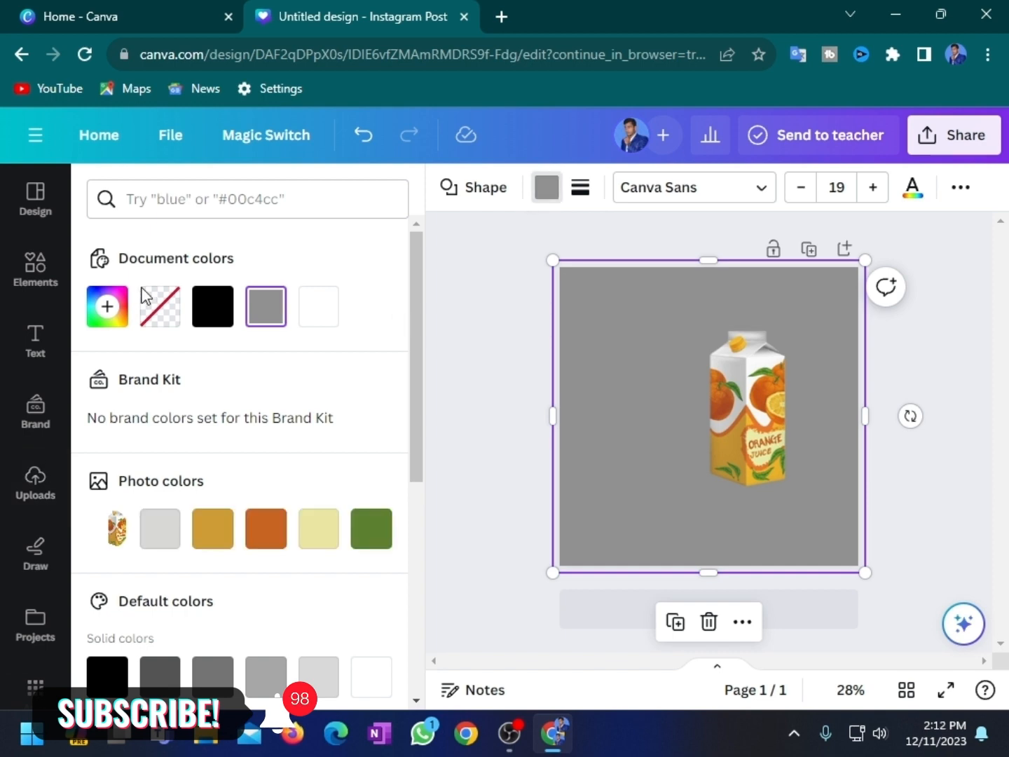
click(266, 533)
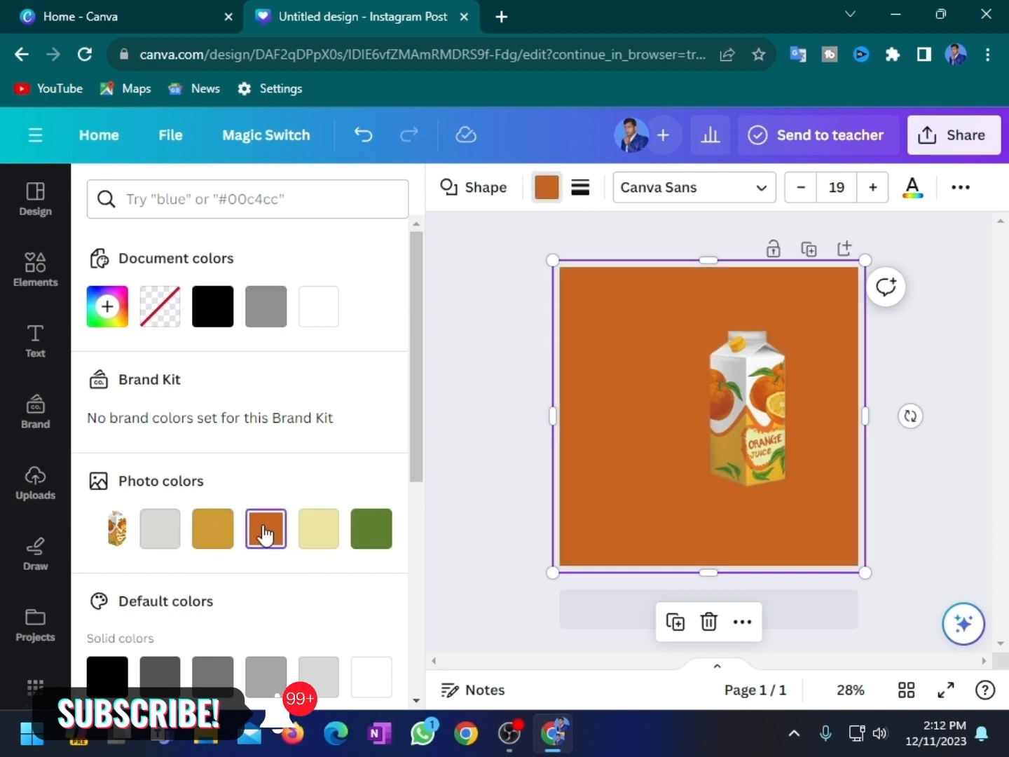
click(214, 537)
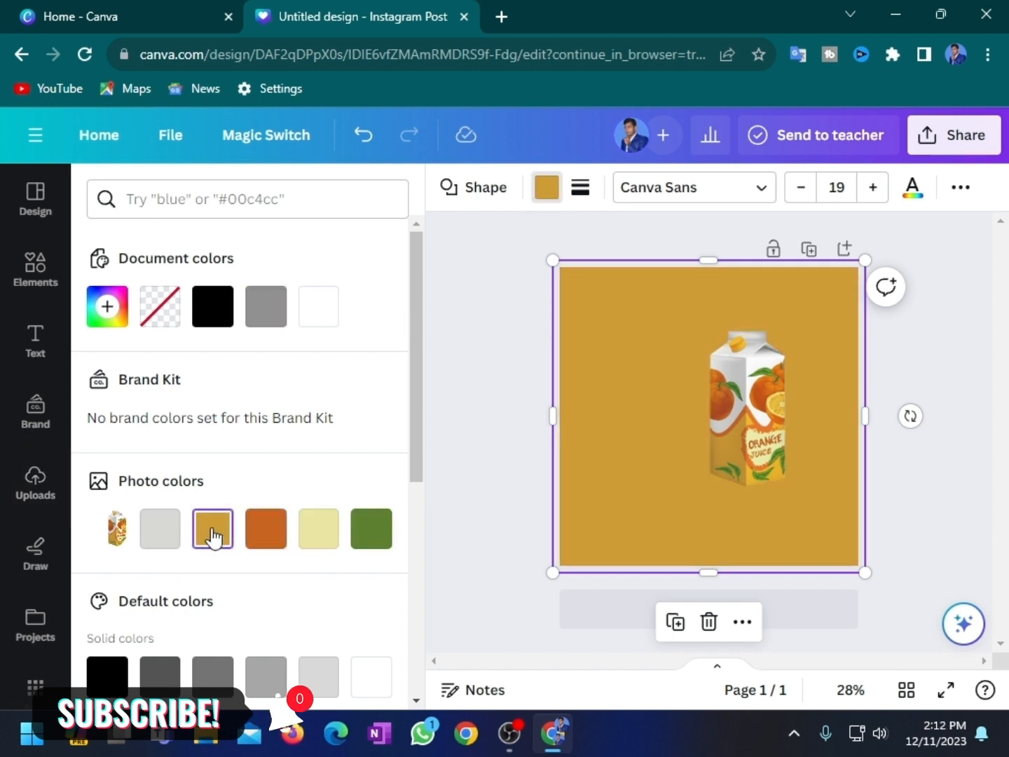
click(374, 538)
click(328, 537)
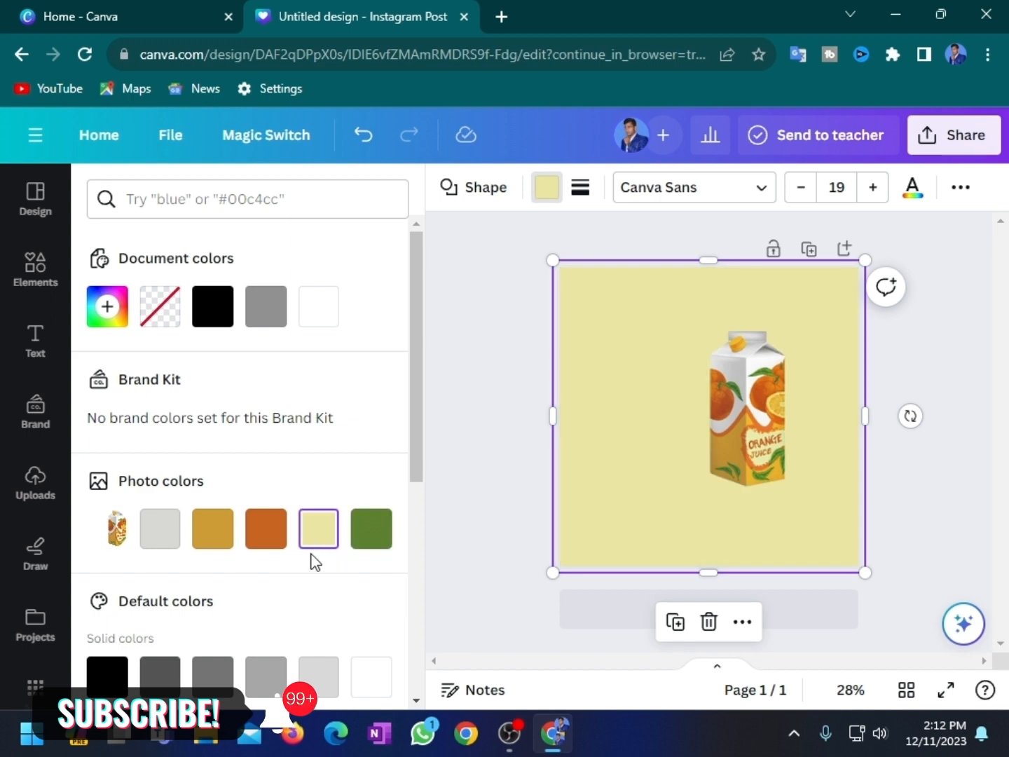
click(223, 538)
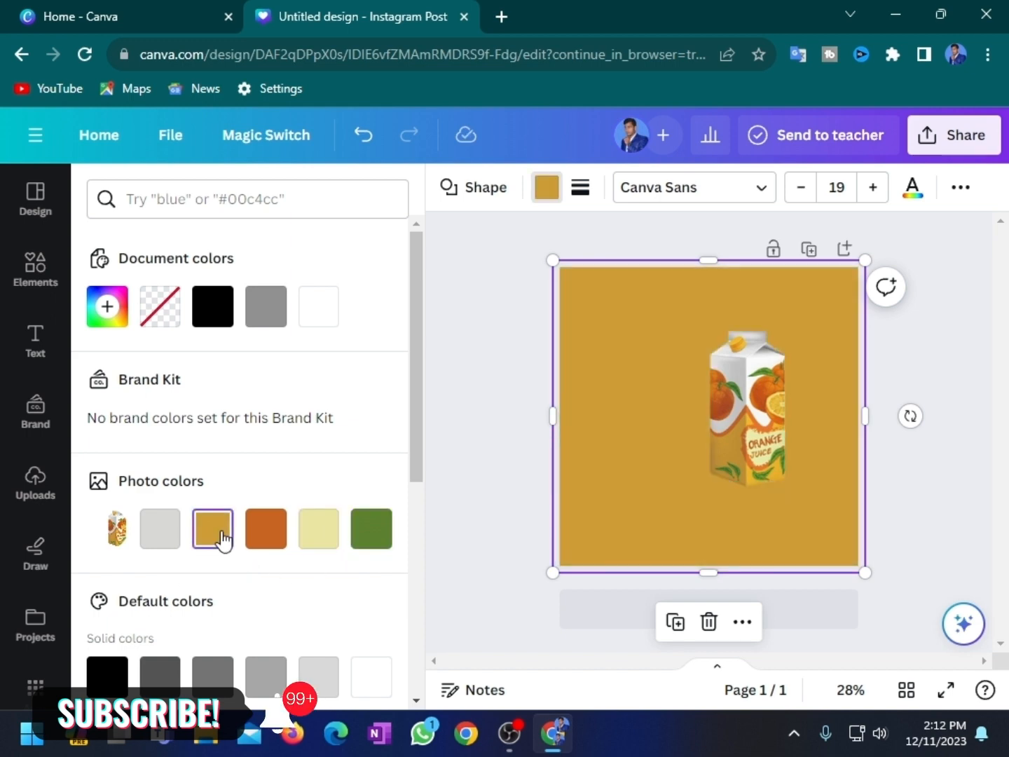
Compare light grey, green and pale yellow photo colors on the background square and return it to golden mustard.
scroll(352, 553, down, 3)
click(161, 346)
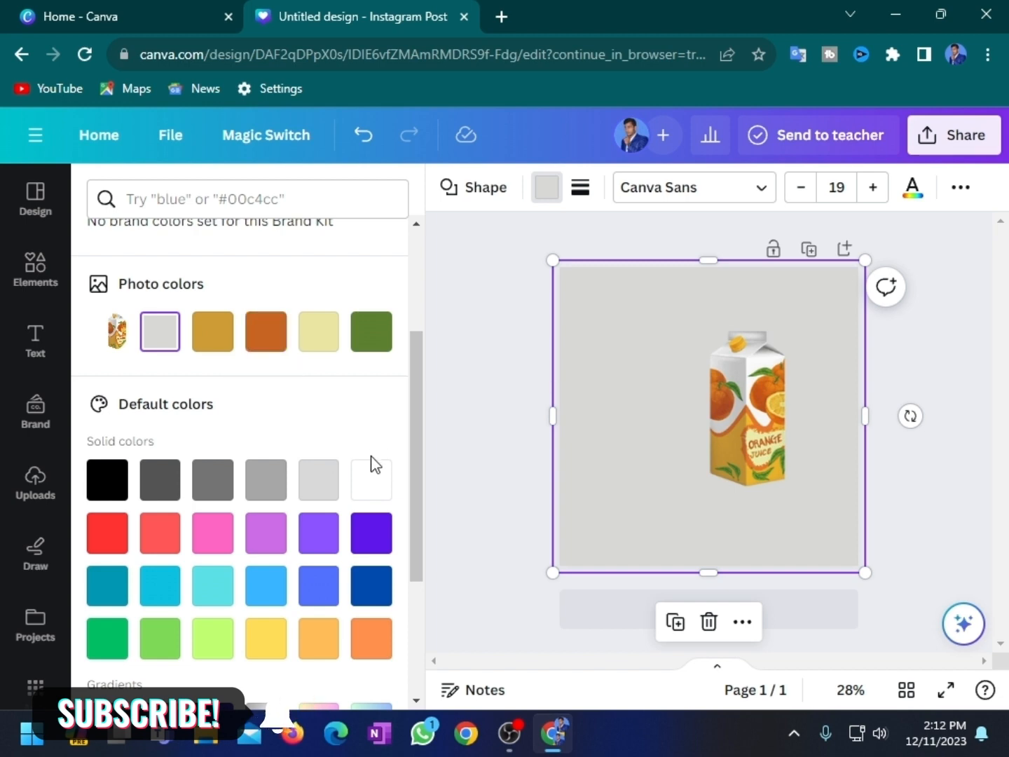
click(204, 337)
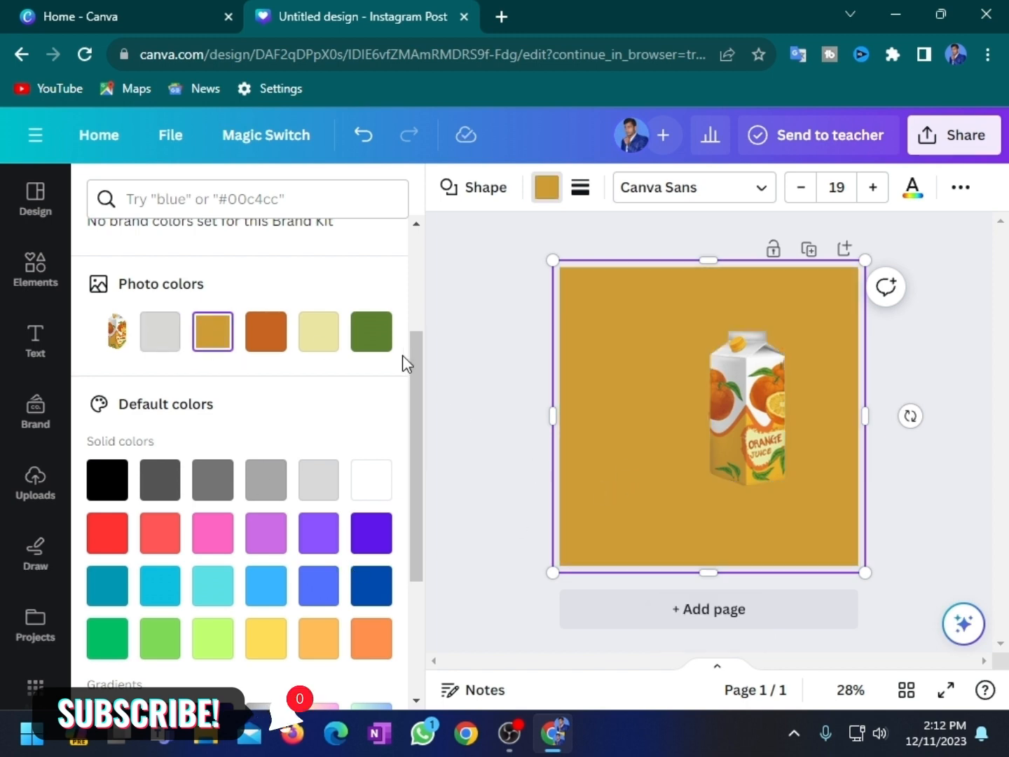
click(378, 335)
click(319, 331)
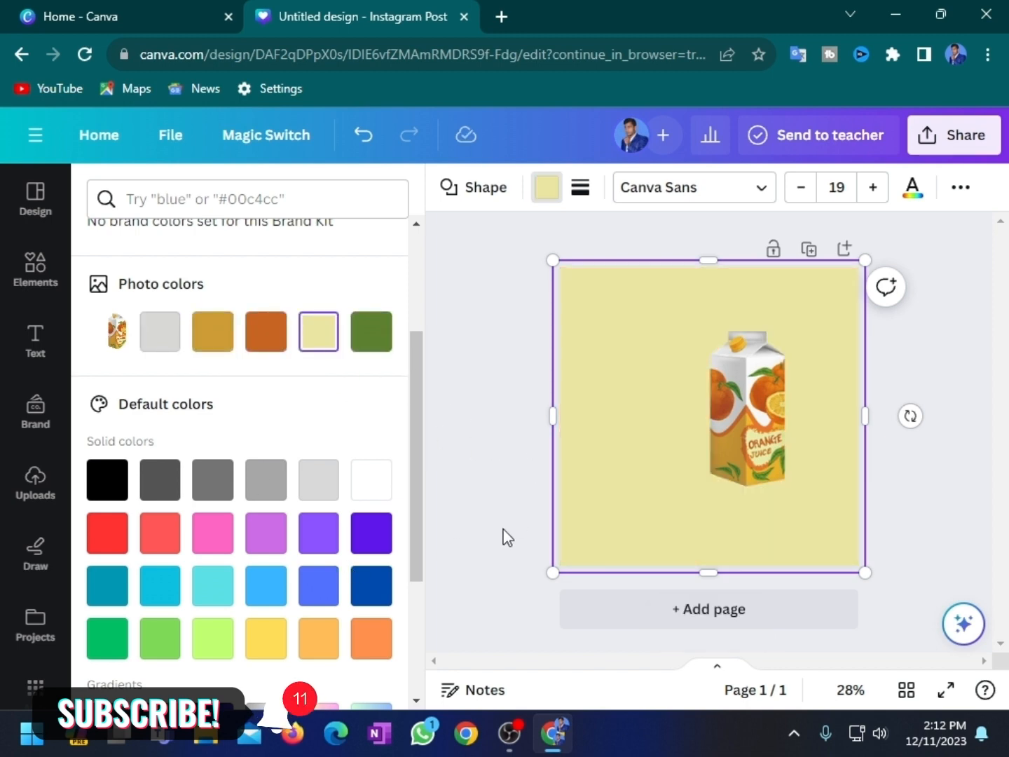
click(206, 344)
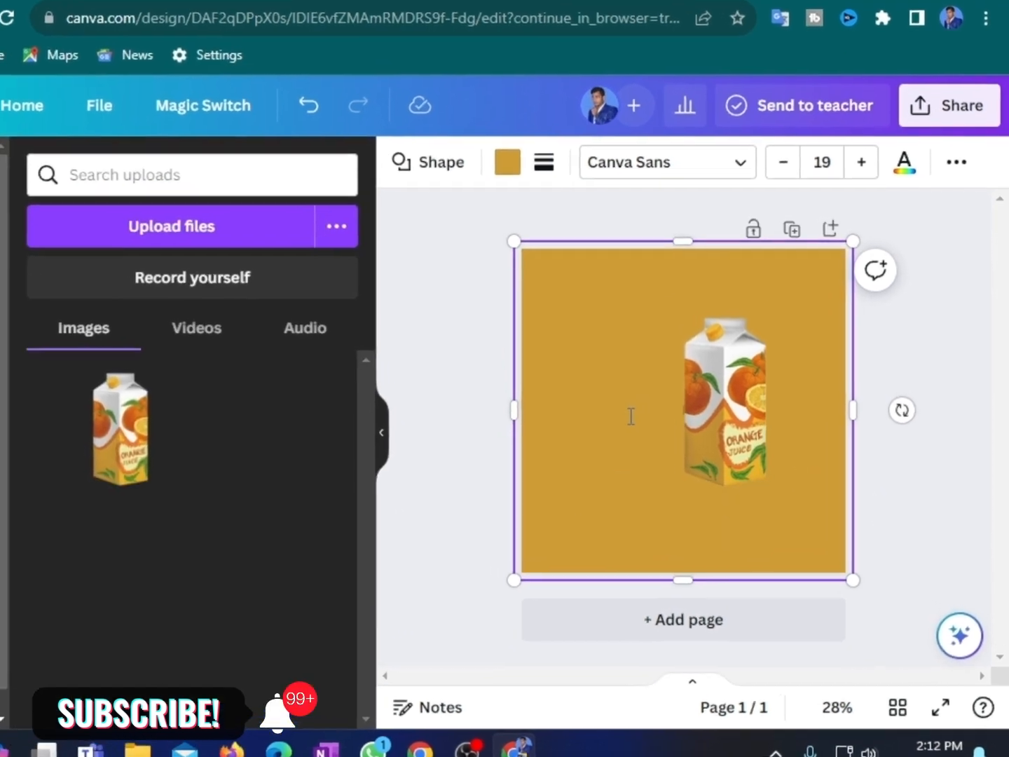
Enlarge the juice carton and position it in the right half of the page, slightly above the middle.
click(750, 446)
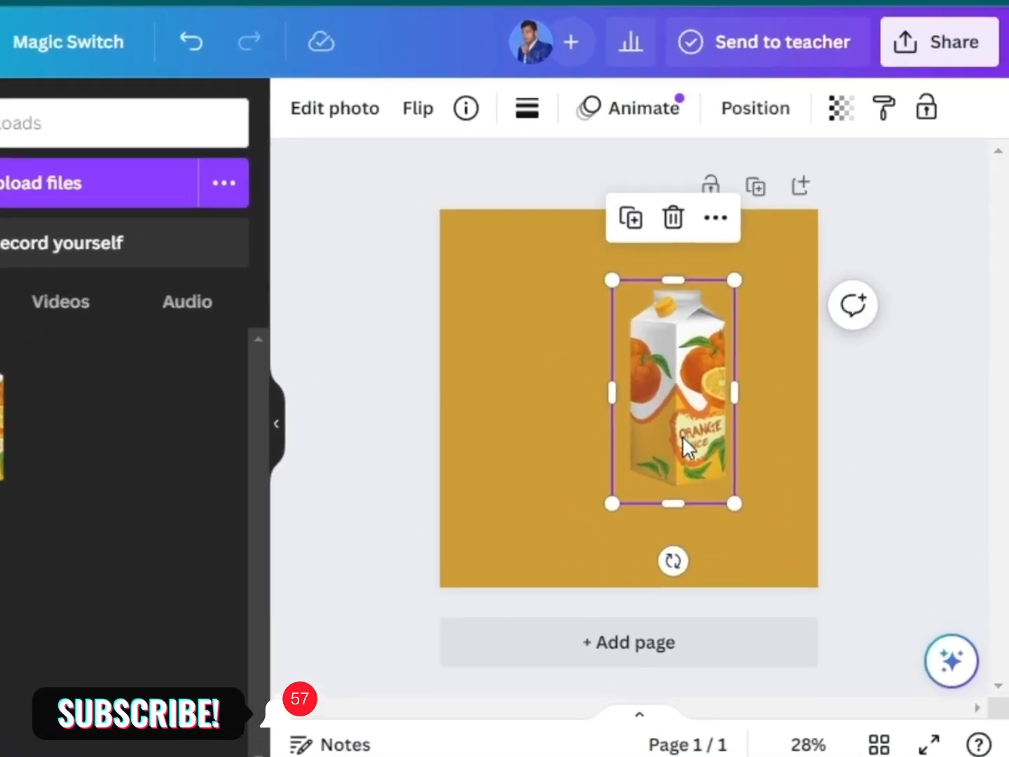
drag(681, 435, 716, 376)
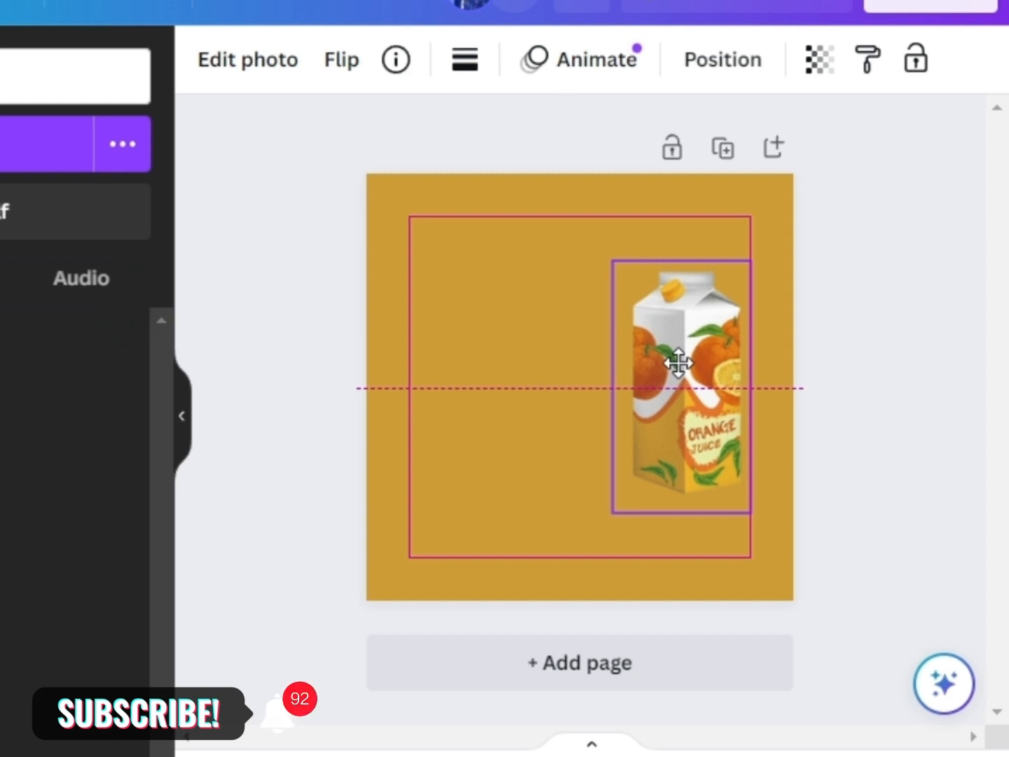
drag(670, 361, 667, 360)
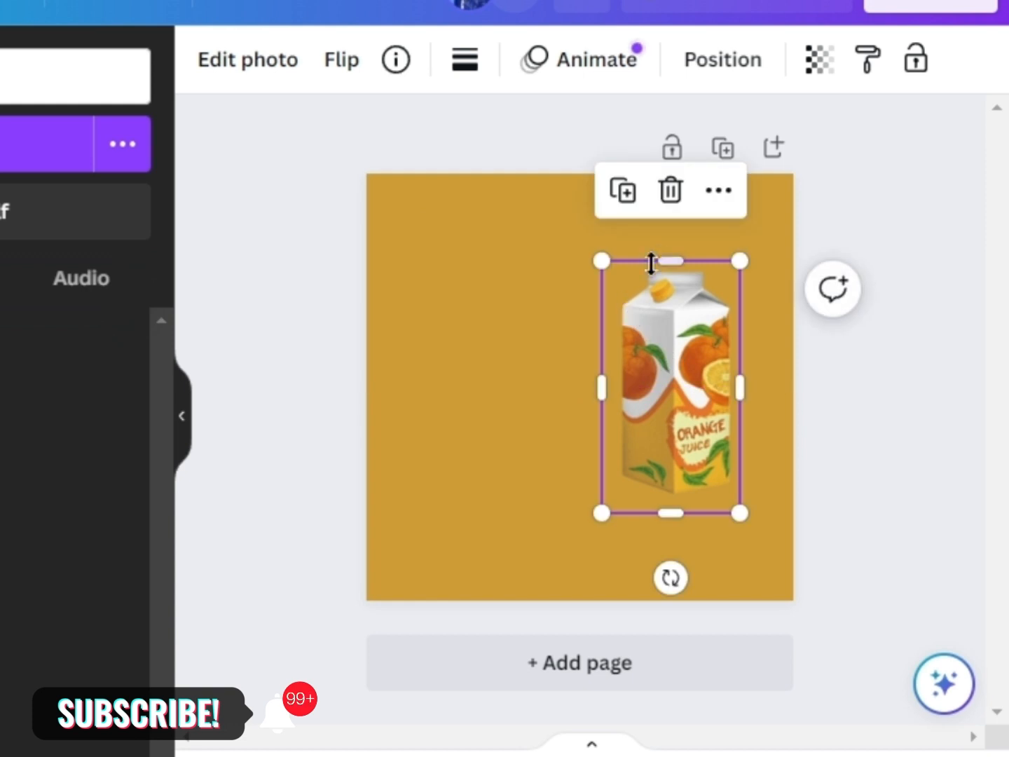
drag(655, 262, 658, 231)
drag(688, 350, 686, 331)
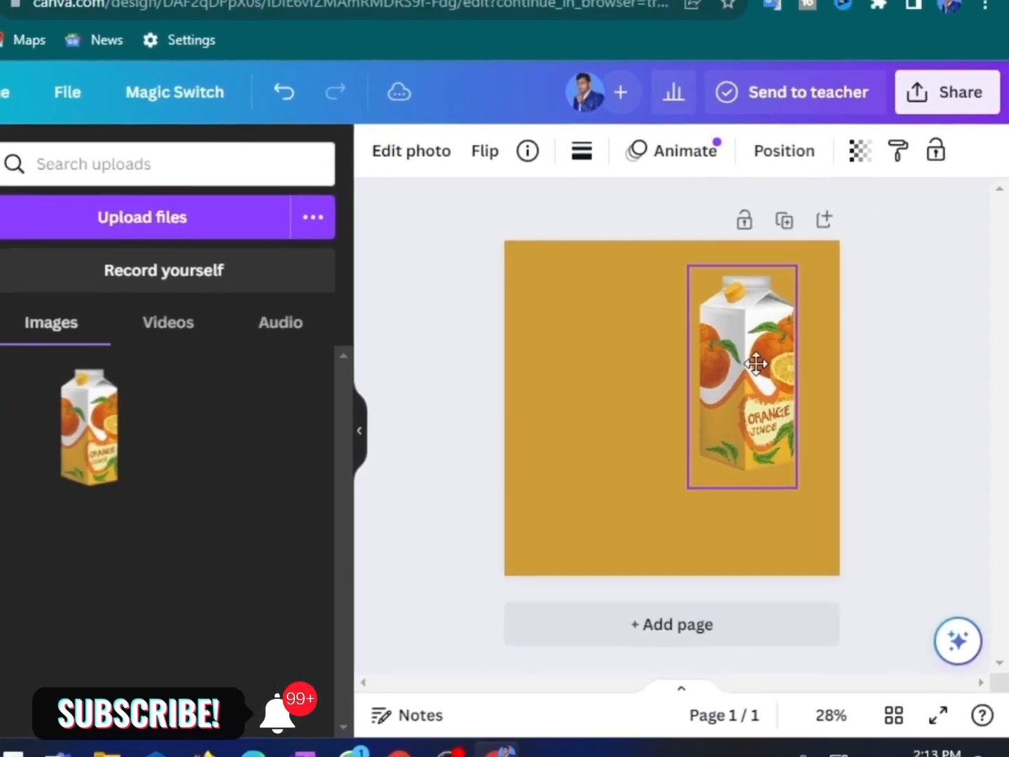
drag(756, 362, 757, 372)
click(924, 489)
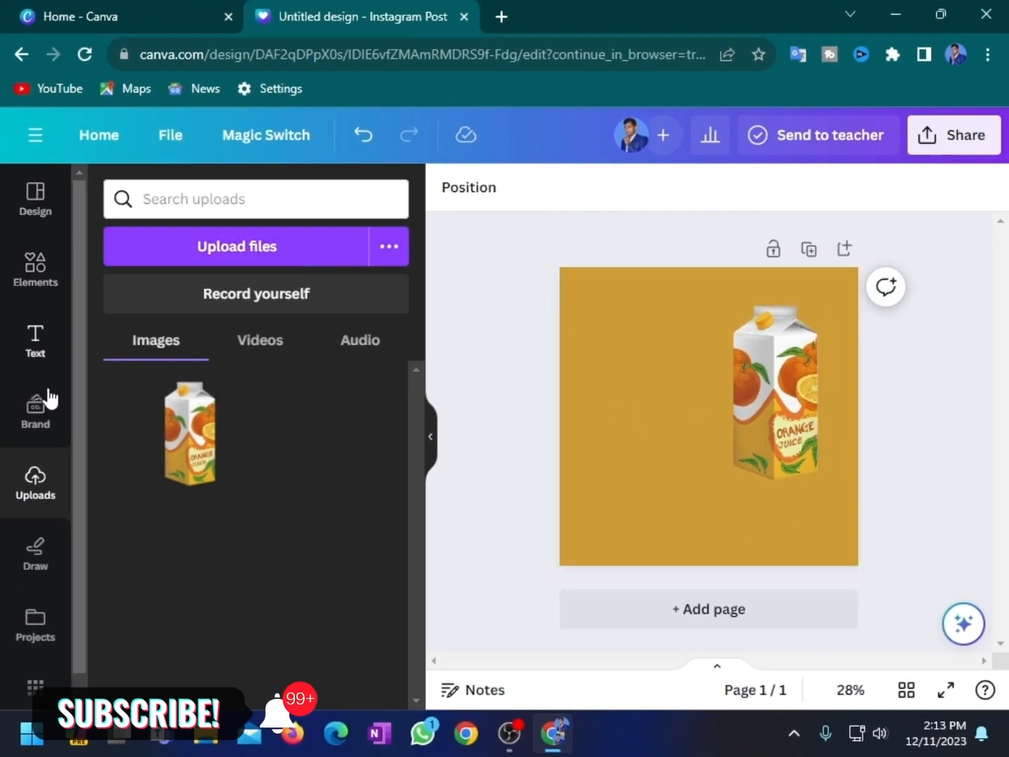
Search the elements for "shadow" and add the round blurred shadow graphic to the page.
click(47, 275)
scroll(305, 483, down, 5)
scroll(302, 500, up, 5)
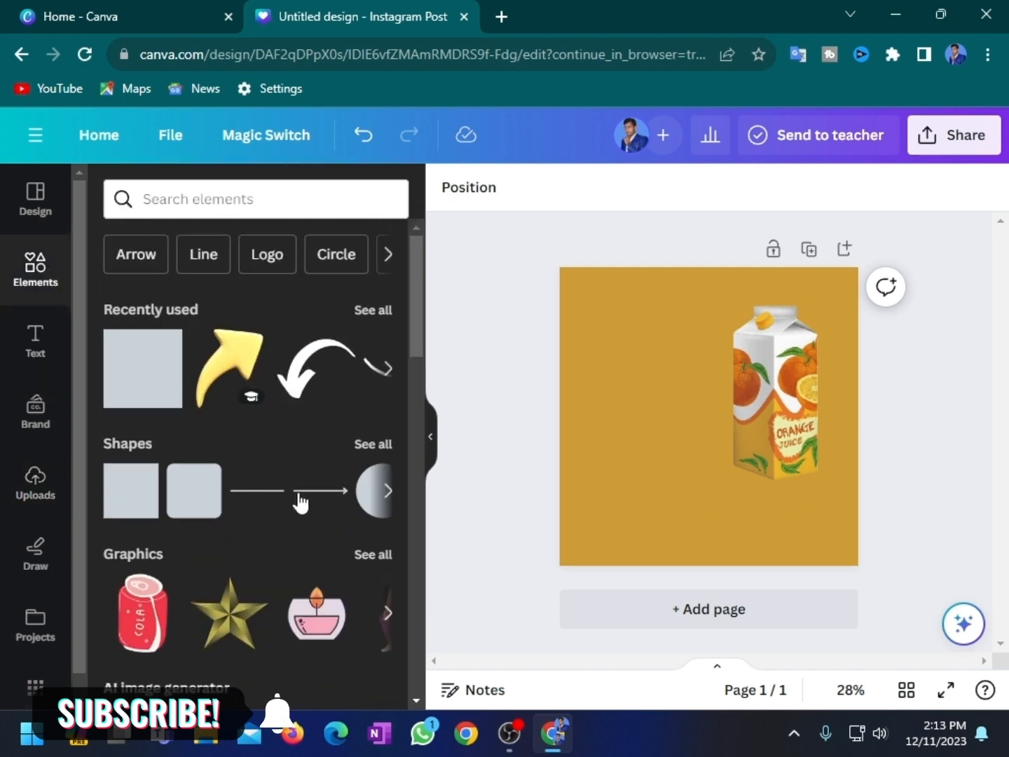
click(252, 198)
click(242, 293)
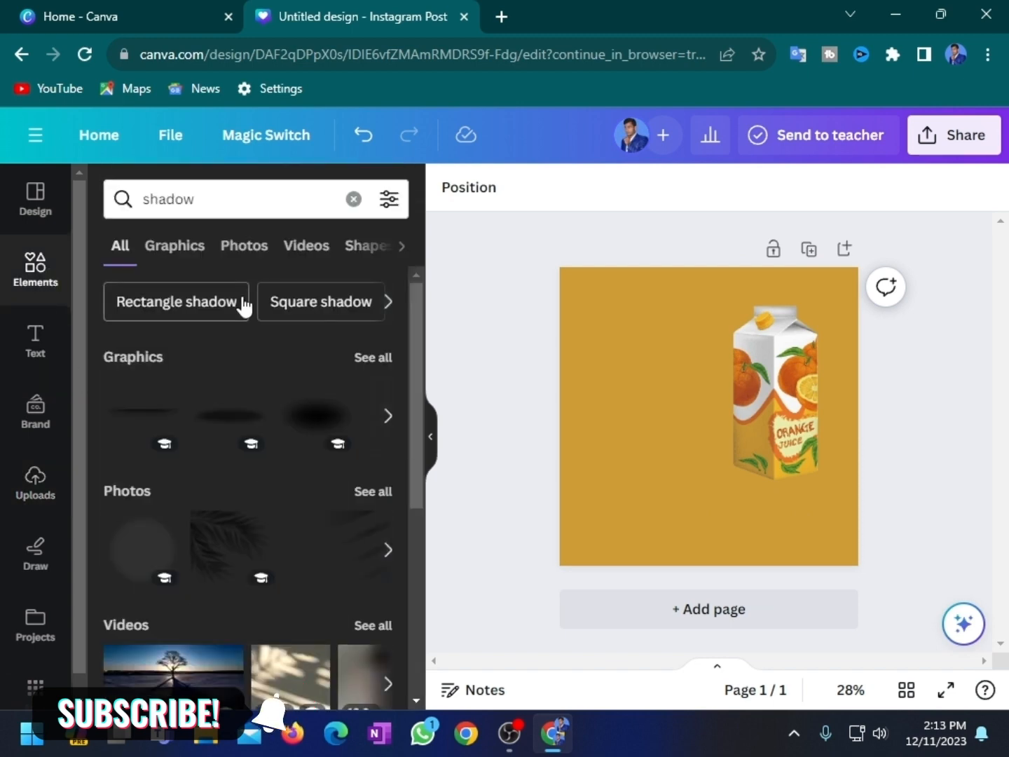
click(388, 414)
click(140, 413)
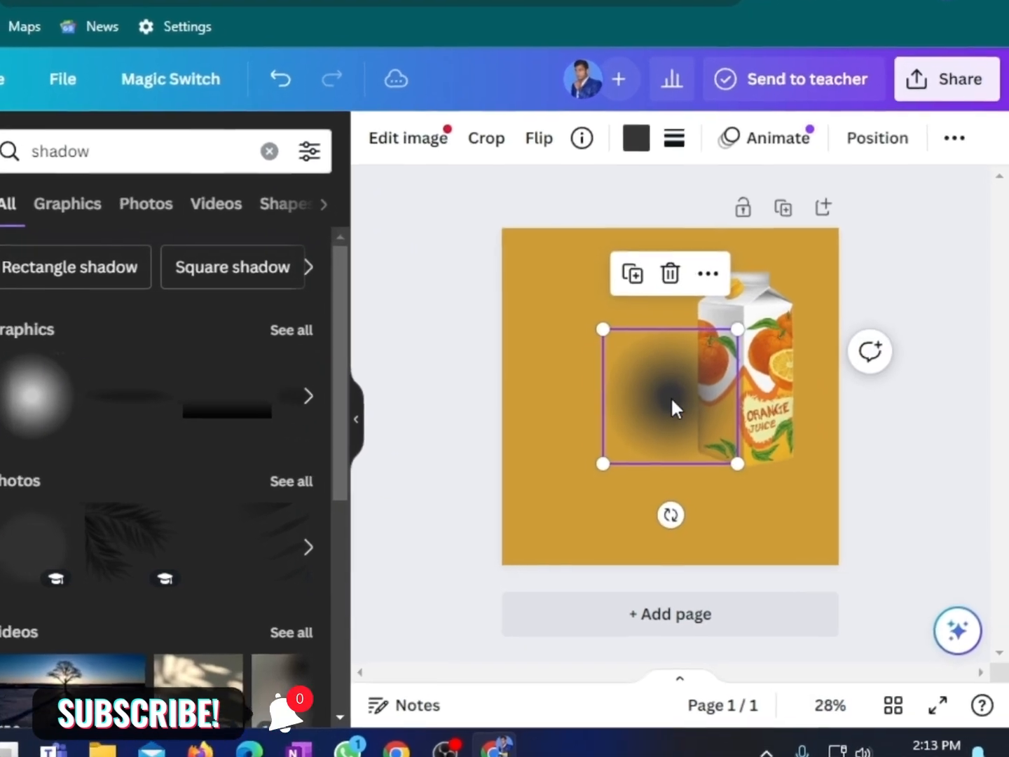
Enlarge the round shadow and center it over the juice carton, extending past the page's right edge.
drag(710, 424, 770, 414)
drag(642, 318, 606, 282)
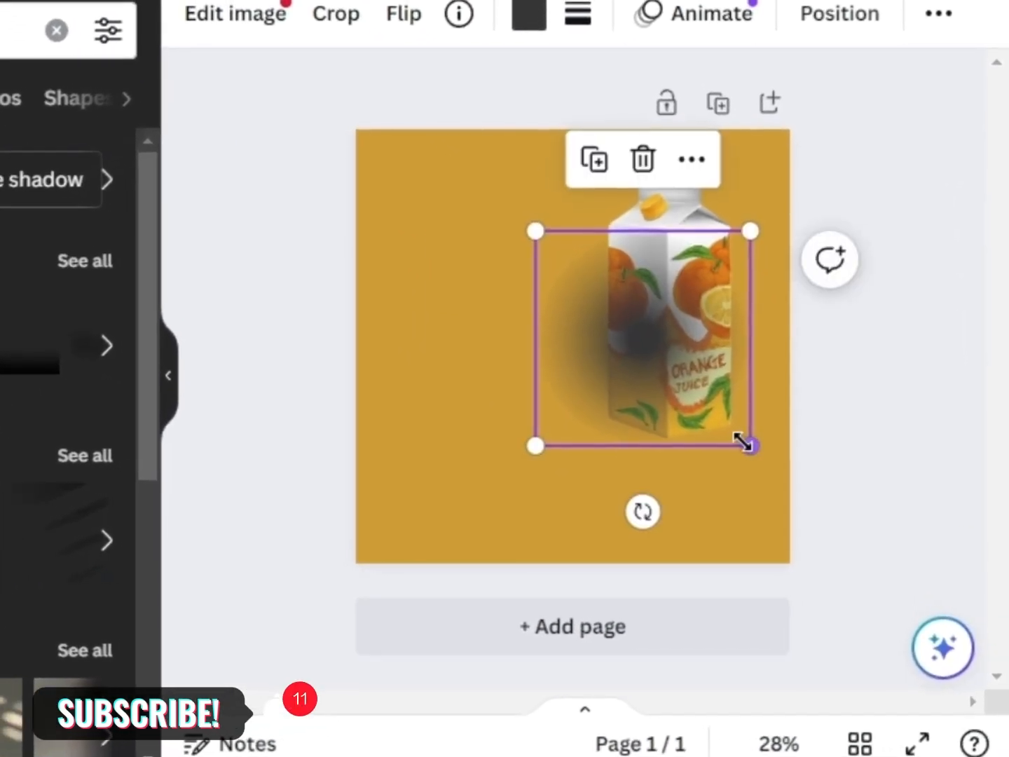
drag(779, 457, 843, 559)
drag(534, 228, 511, 207)
drag(662, 387, 650, 330)
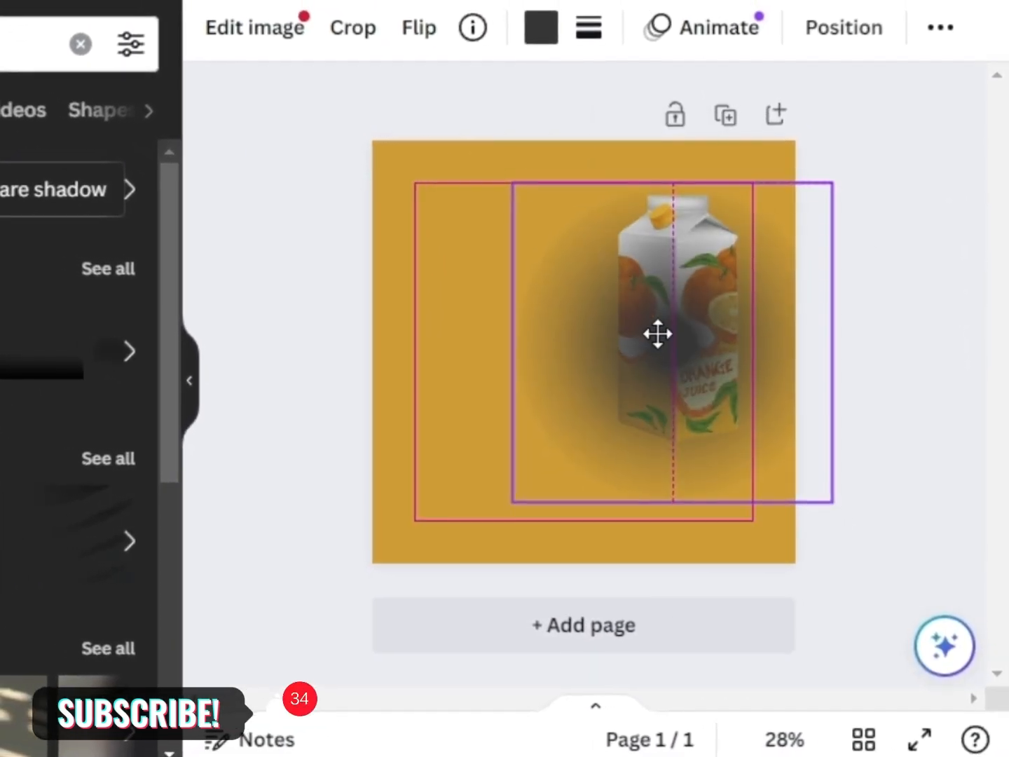
drag(831, 495, 851, 522)
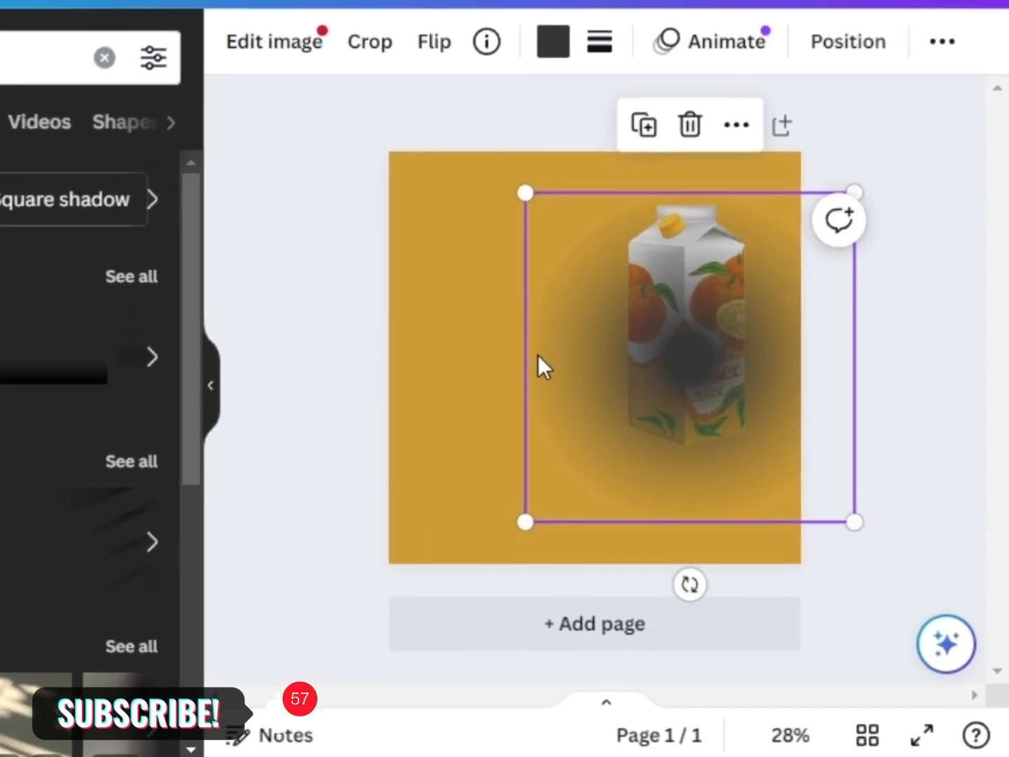
Recolor the round shadow with the pale yellow photo color to make it a glow.
click(555, 46)
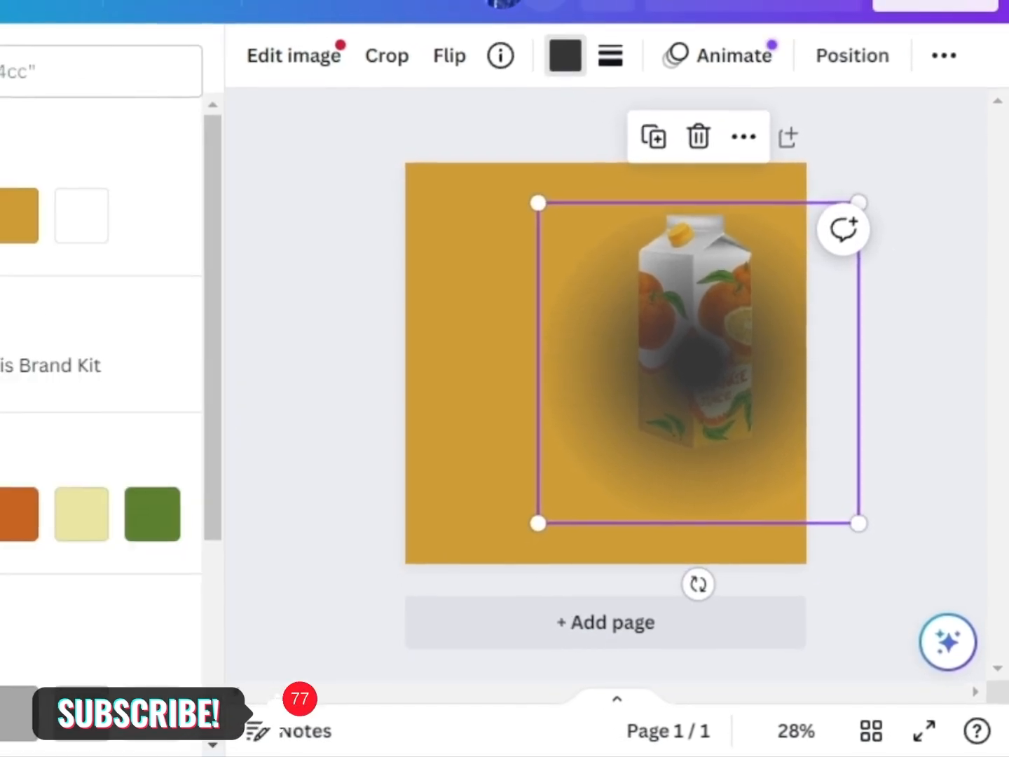
click(90, 234)
click(21, 225)
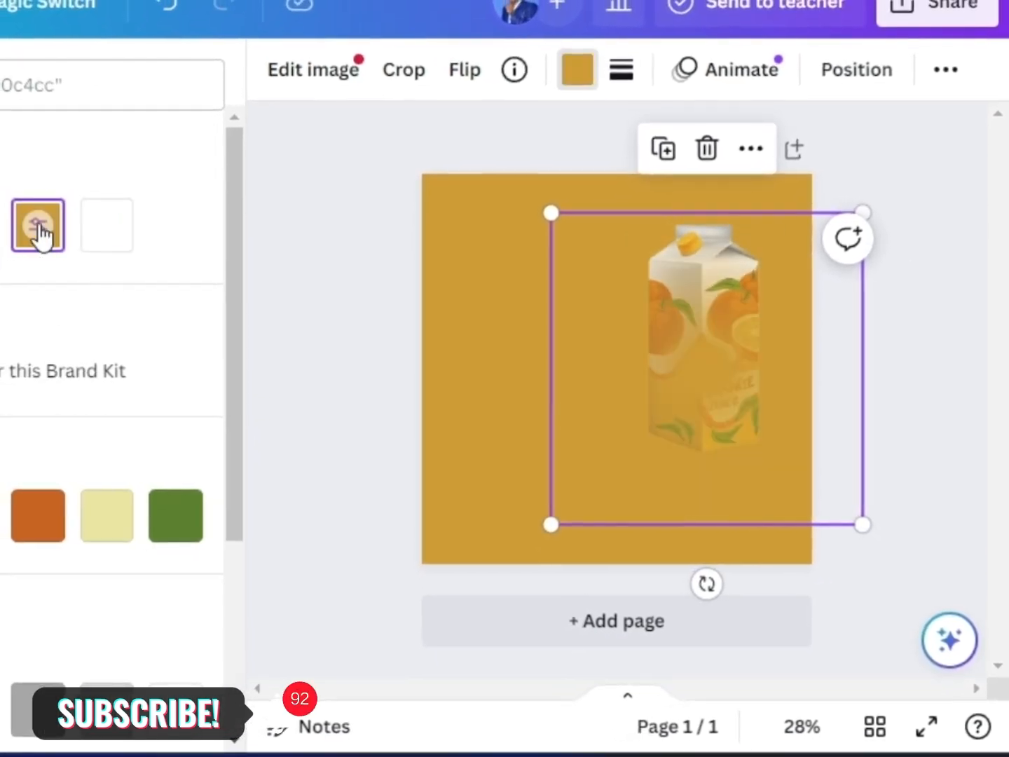
click(112, 520)
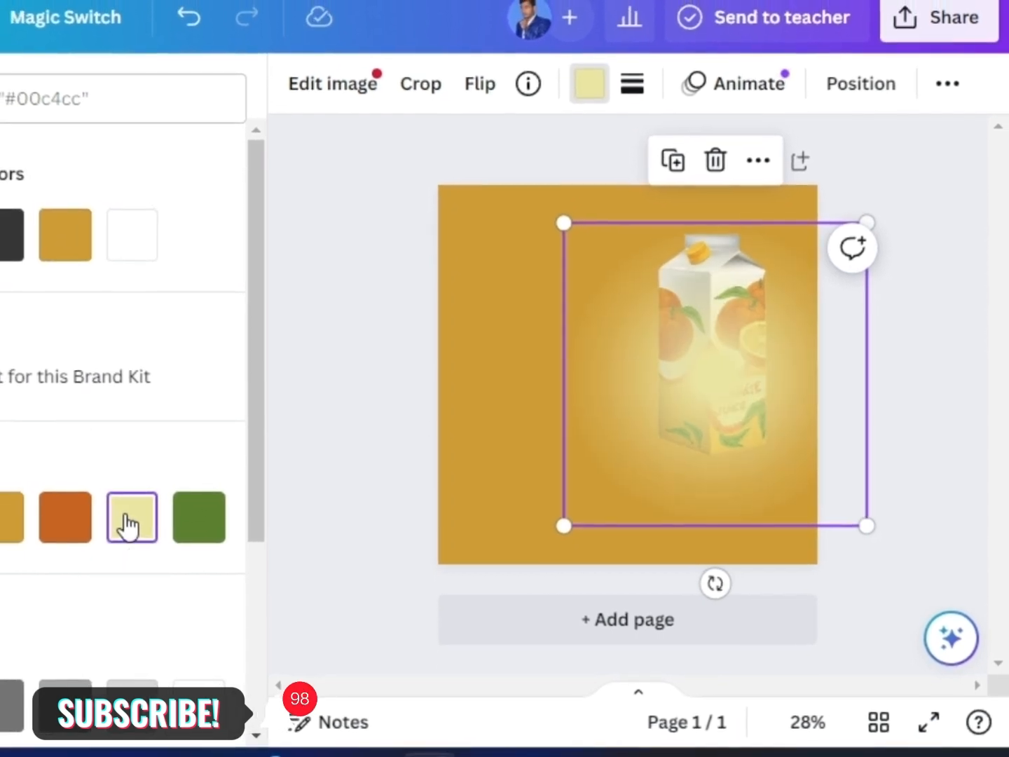
Send the pale yellow glow one layer back so it sits behind the juice carton.
right_click(713, 382)
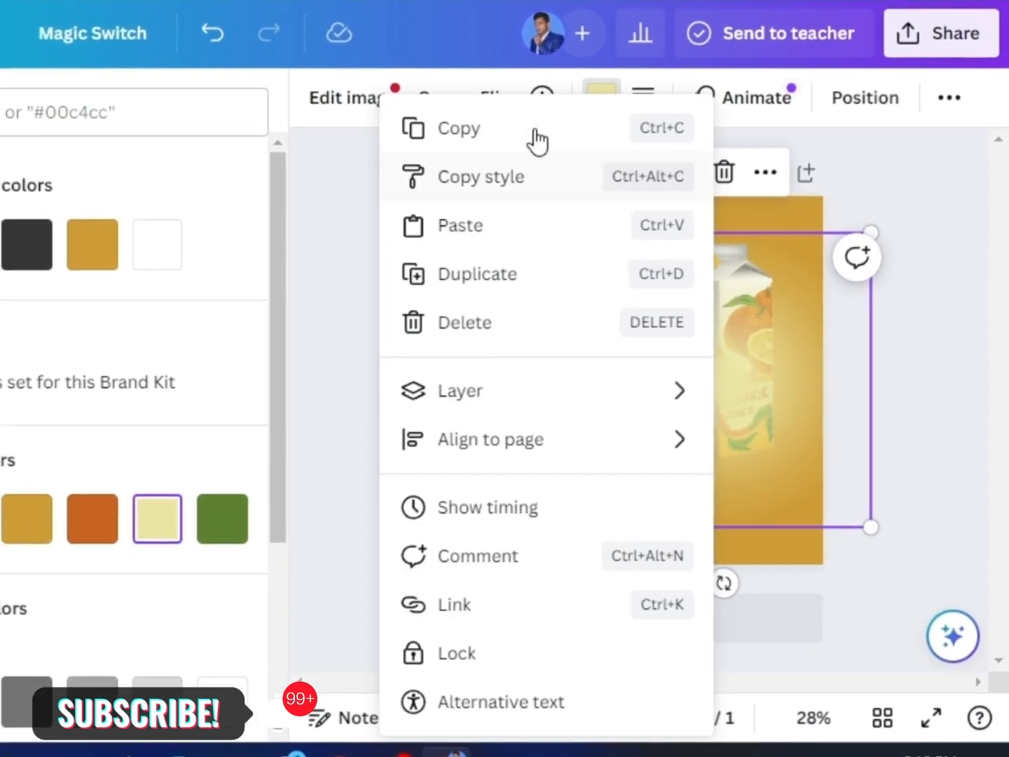
mouse_move(501, 393)
click(259, 537)
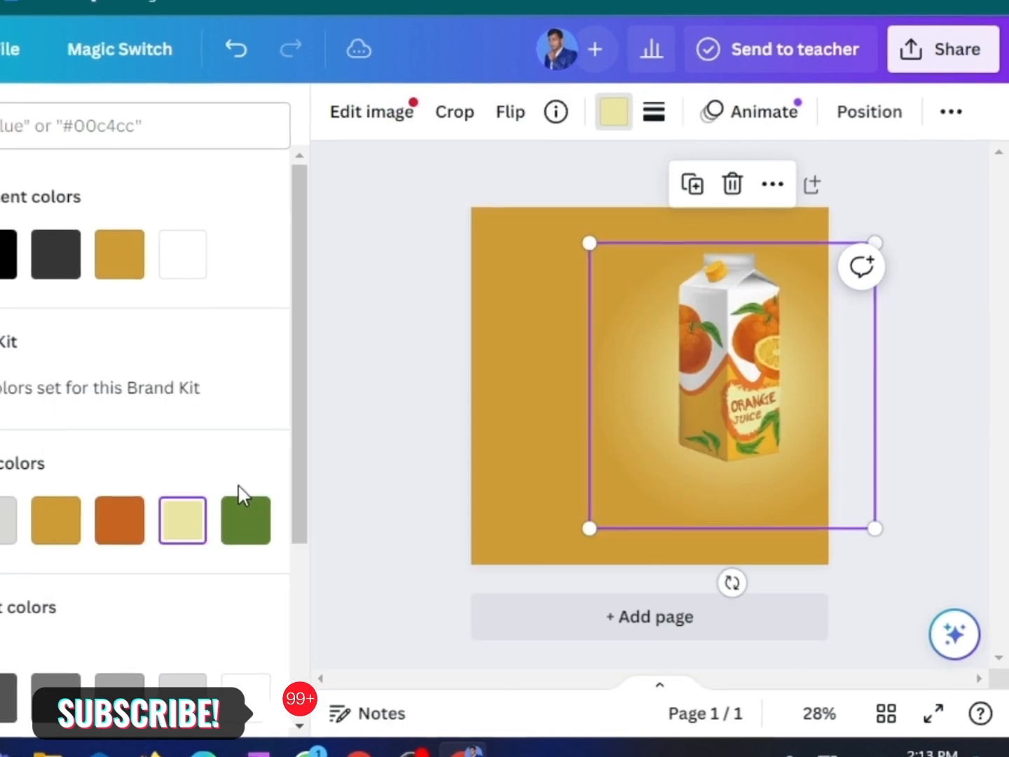
Enlarge the glow behind the carton until it spans nearly the full page height, and clear the selection.
drag(593, 245, 580, 199)
drag(881, 530, 906, 569)
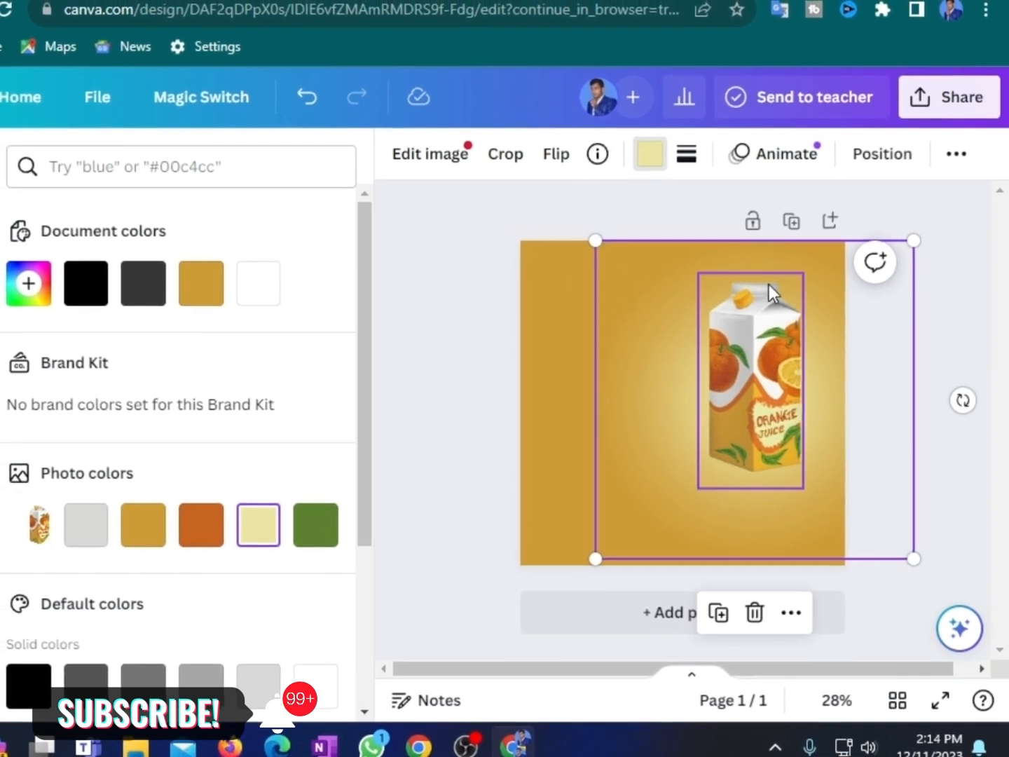
mouse_move(778, 267)
mouse_down()
mouse_move(777, 250)
mouse_move(787, 264)
mouse_up()
click(979, 469)
click(978, 468)
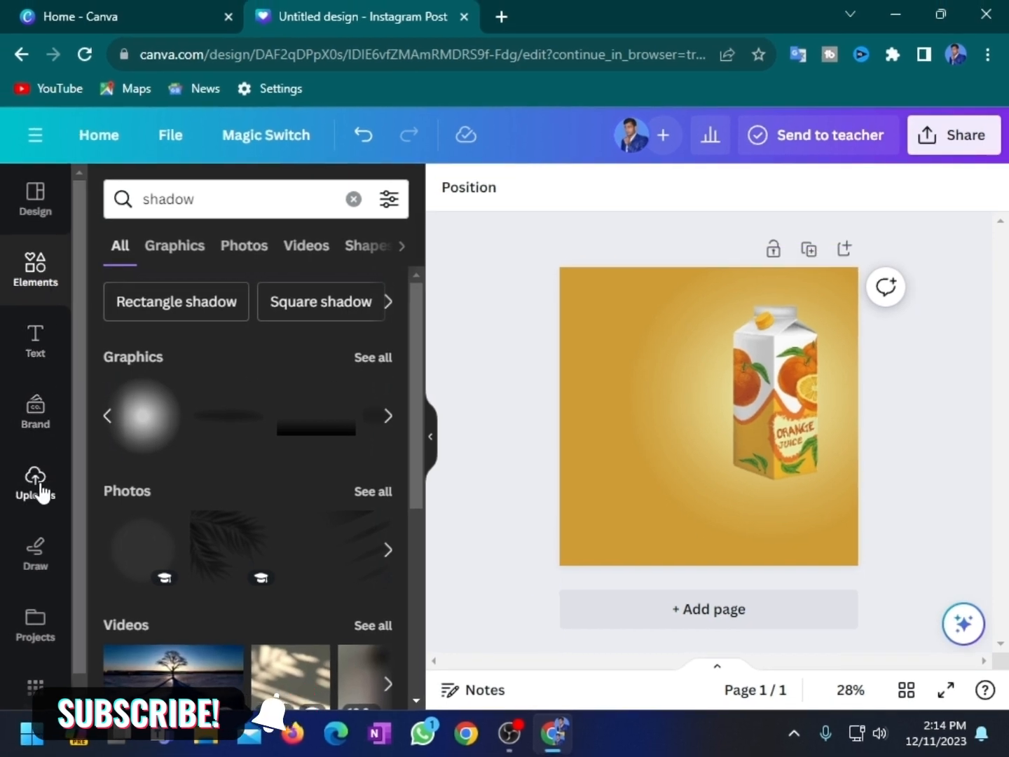
Upload the transparent image of whole and sliced oranges with a leaf from the Downloads folder.
click(35, 482)
click(242, 246)
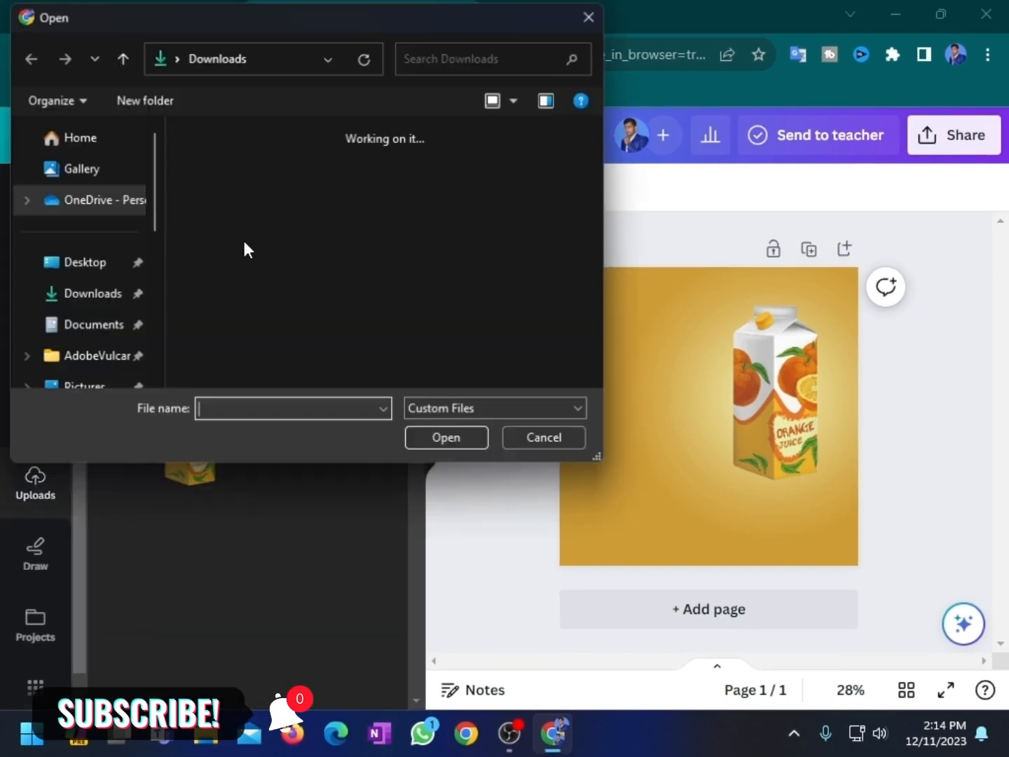
scroll(351, 346, up, 1)
click(475, 199)
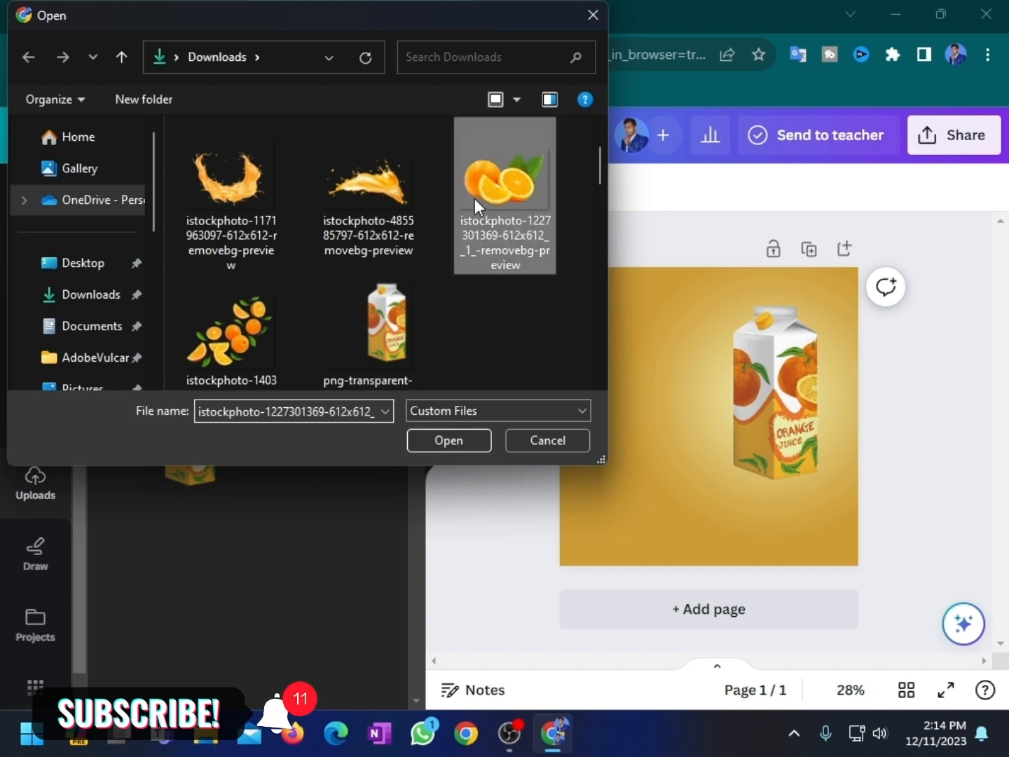
click(449, 440)
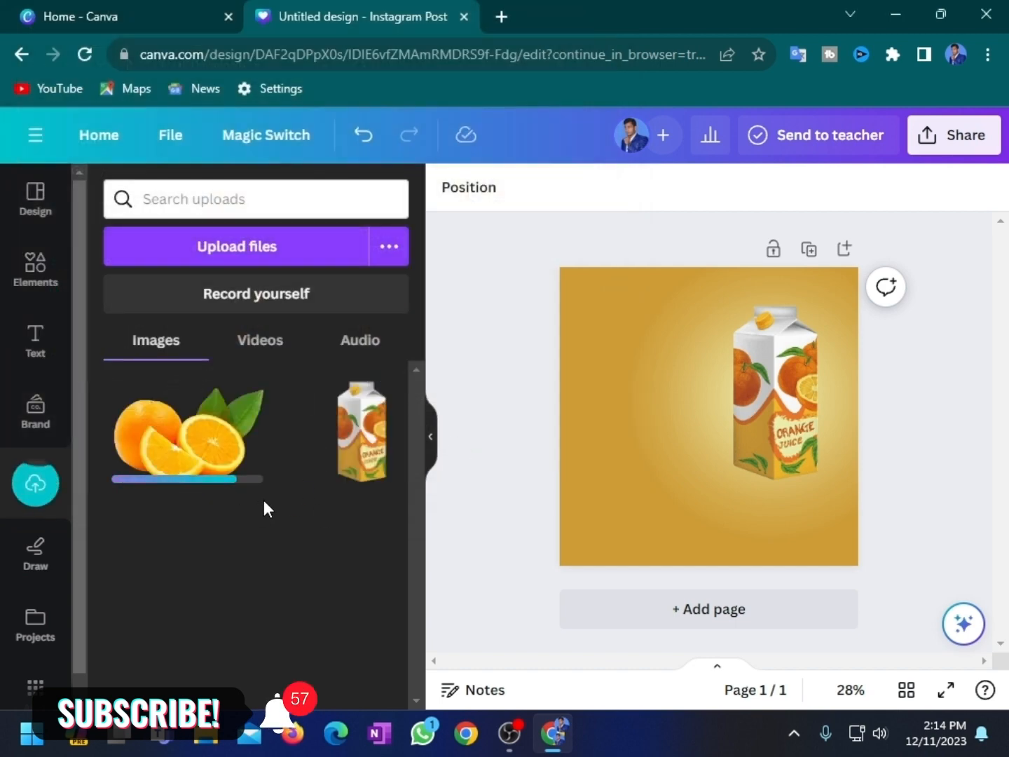
Add the uploaded whole-and-sliced oranges image to the page, move it over the carton's lower part and flip it horizontally.
click(192, 447)
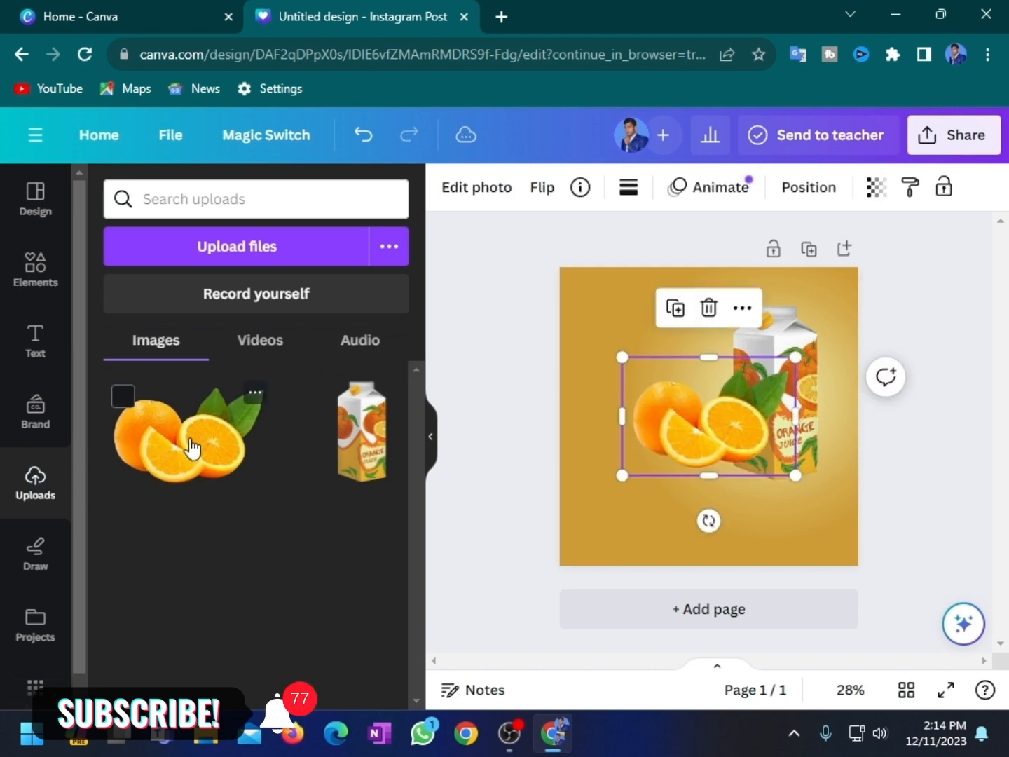
drag(683, 461, 757, 458)
click(534, 188)
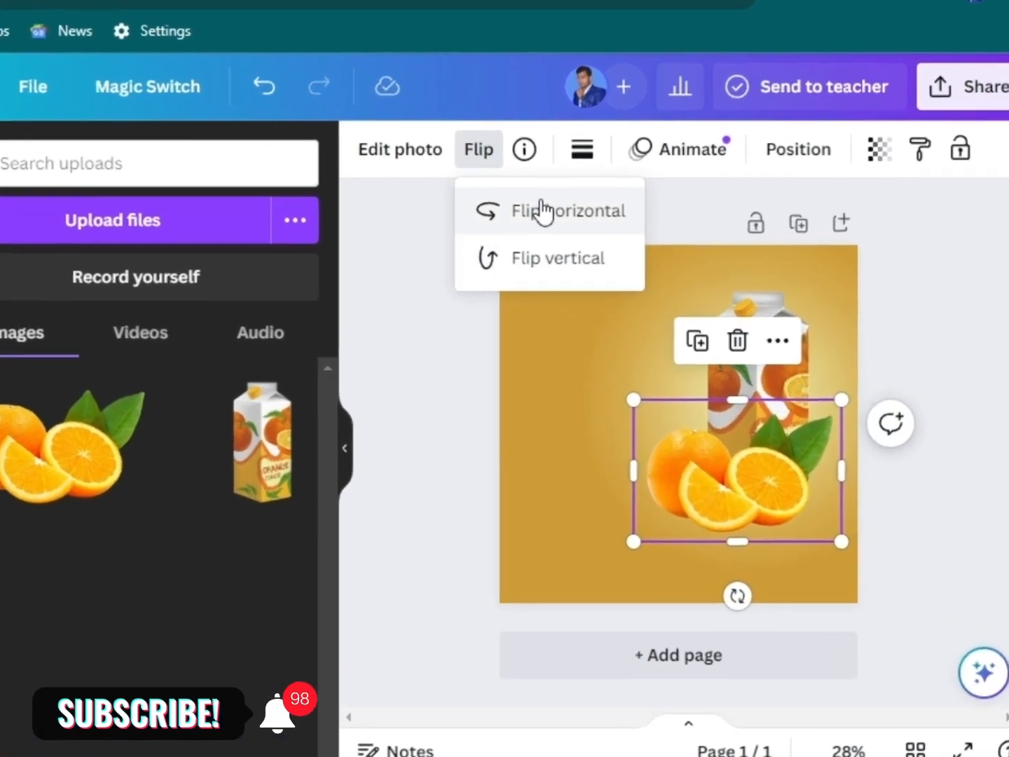
click(587, 236)
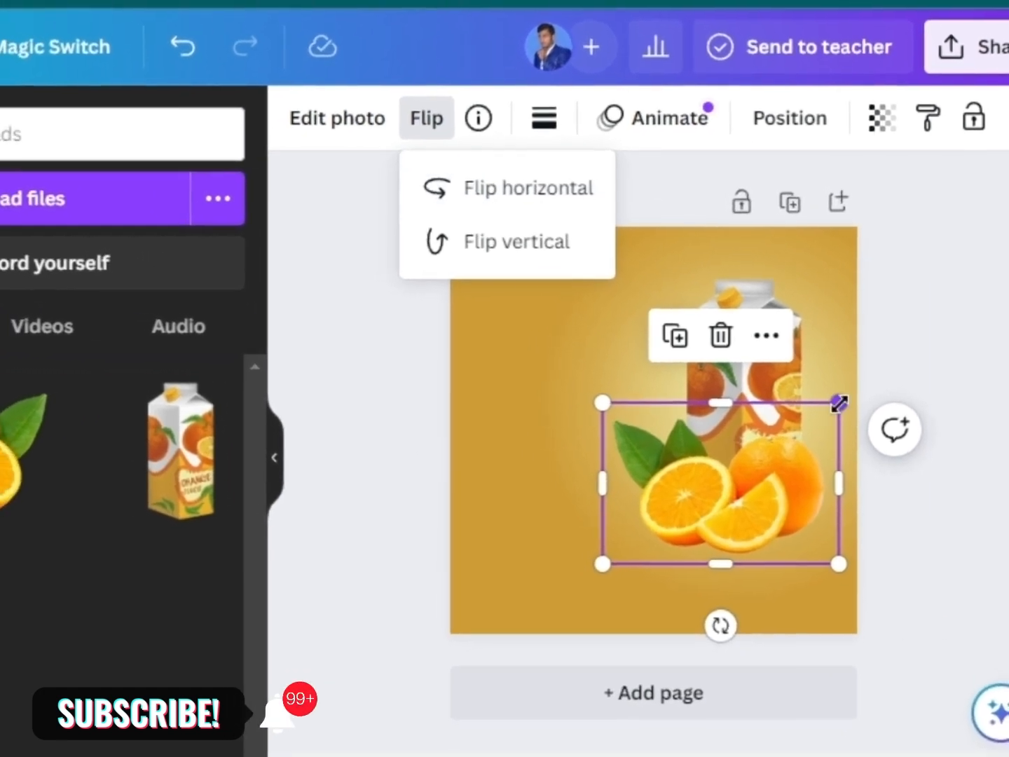
Shrink the oranges image to sit at the carton's base, and shift the carton slightly upward above it.
drag(838, 403, 791, 435)
drag(721, 521, 764, 495)
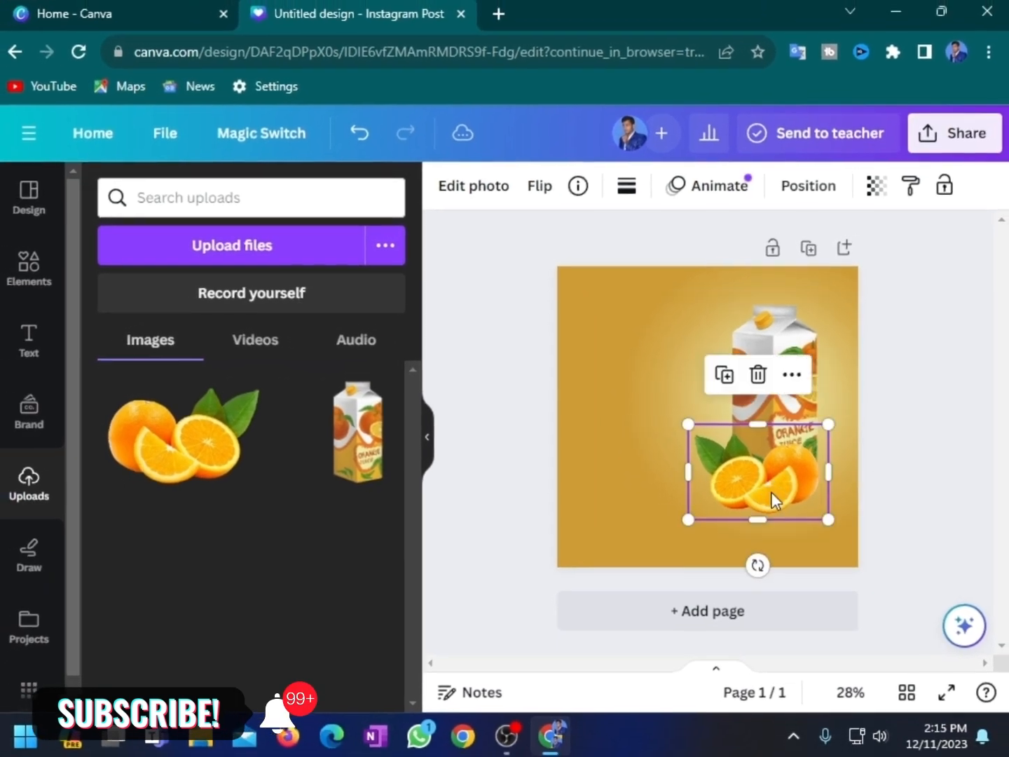
click(779, 338)
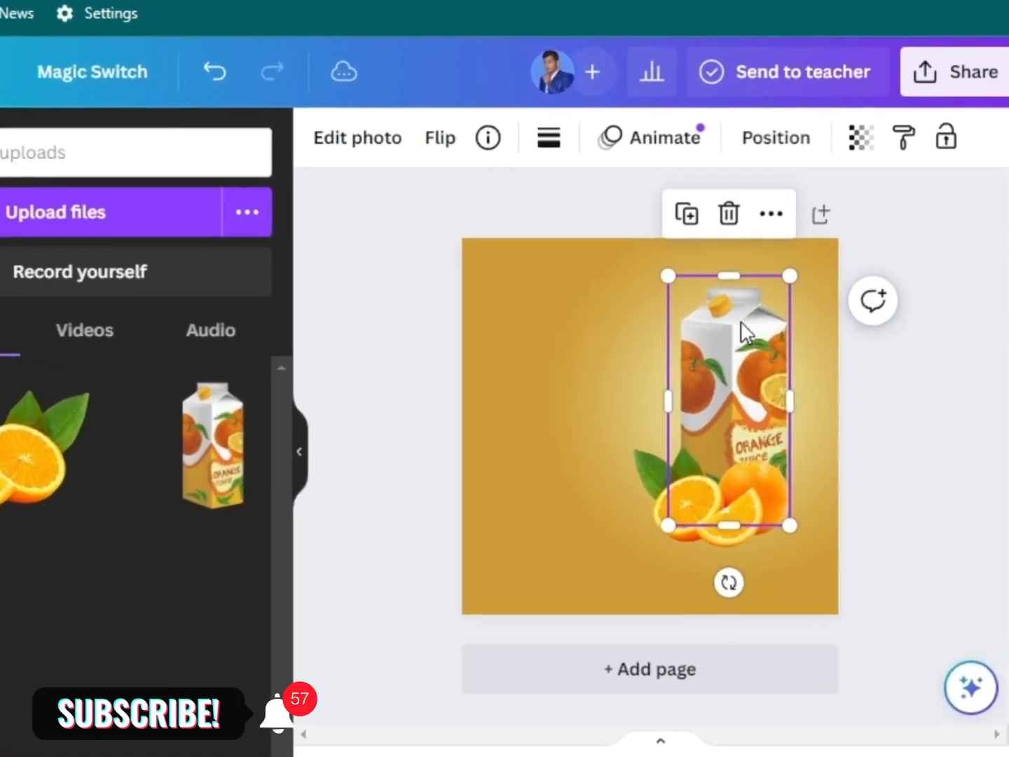
drag(741, 340, 734, 342)
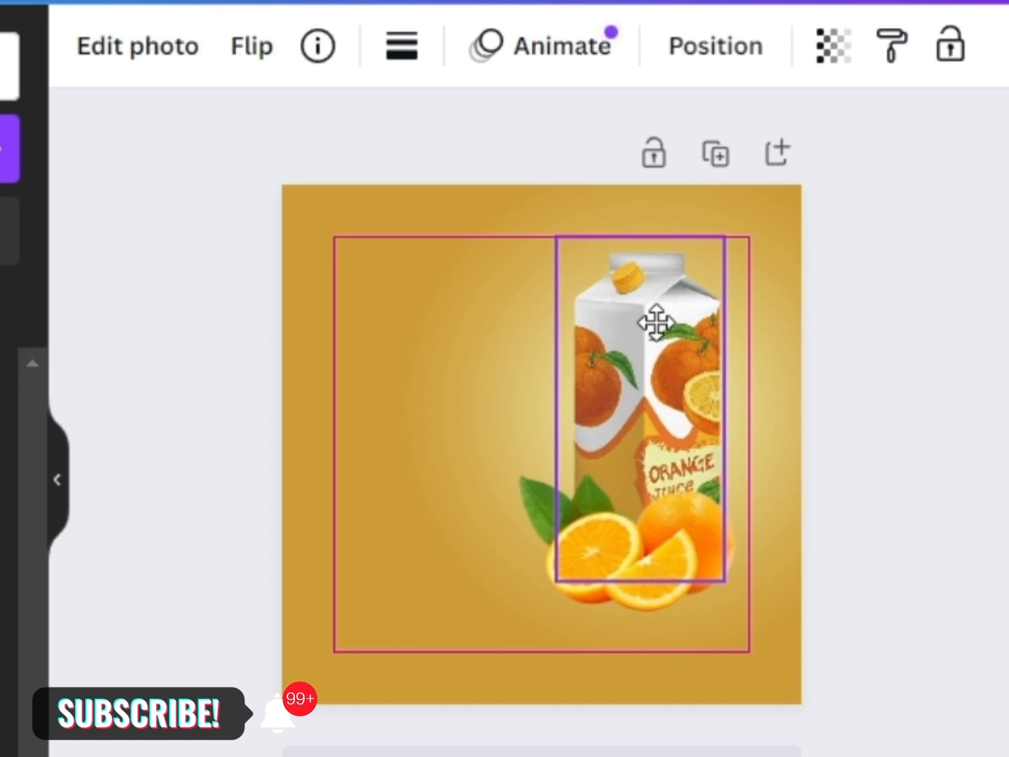
drag(657, 322, 657, 307)
click(960, 571)
Nudge the oranges at the carton's base, trim the right edge of their image slightly, and clear the selection.
click(645, 570)
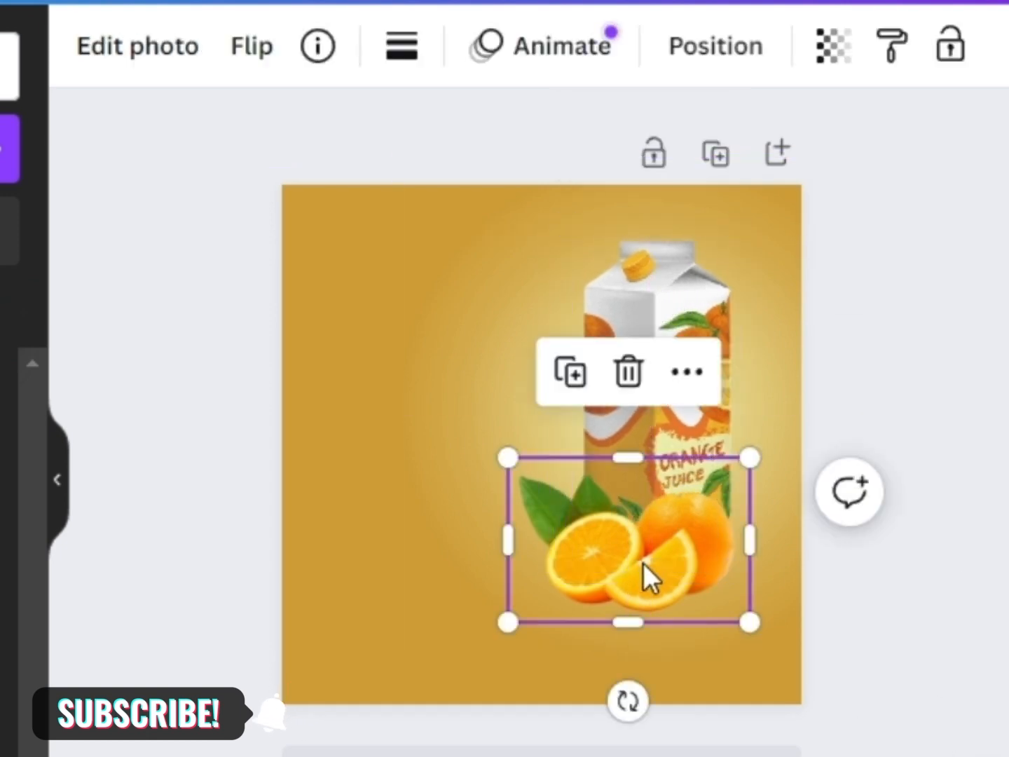
drag(645, 570, 645, 565)
drag(750, 540, 781, 517)
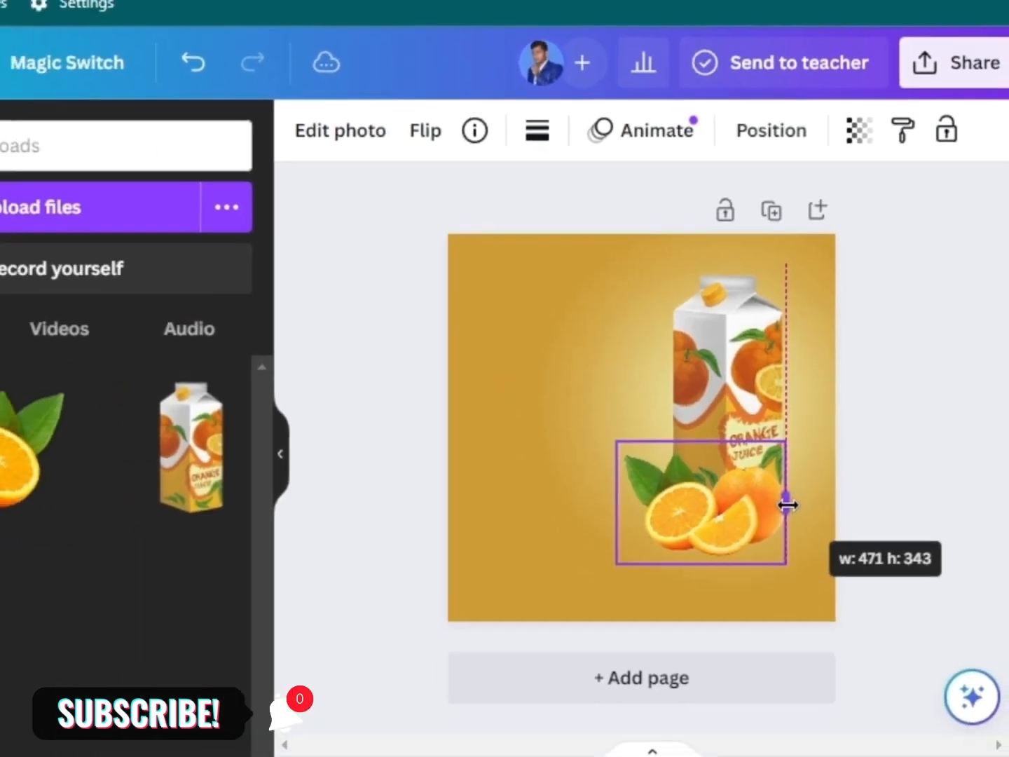
drag(827, 475, 827, 478)
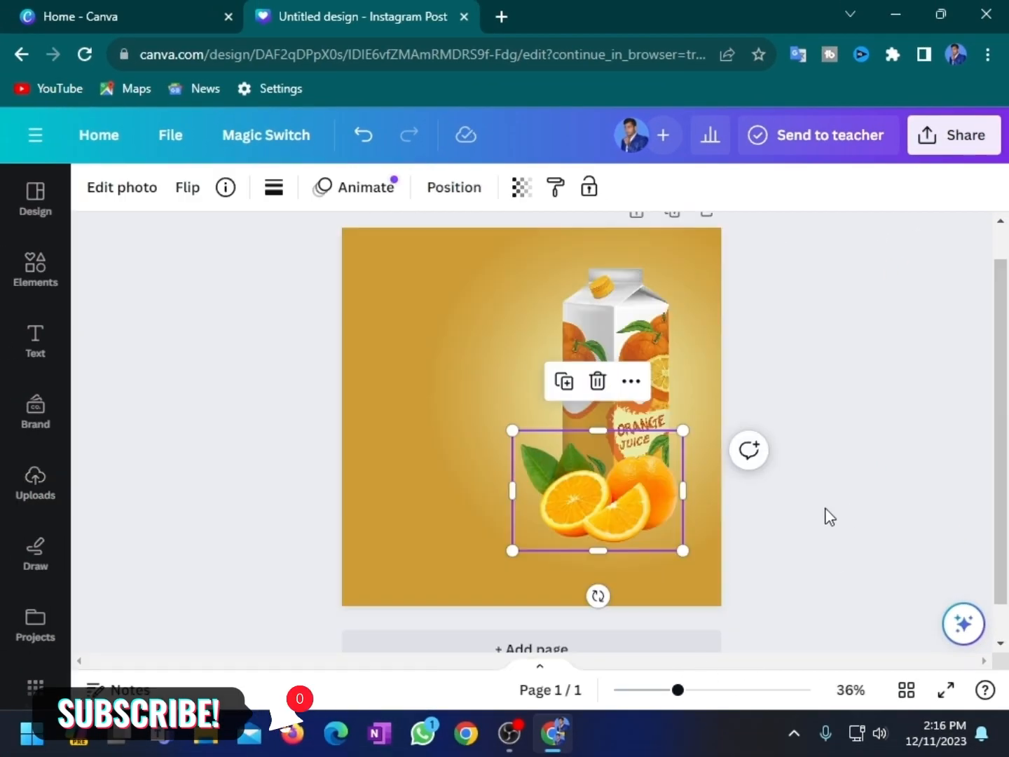
click(818, 520)
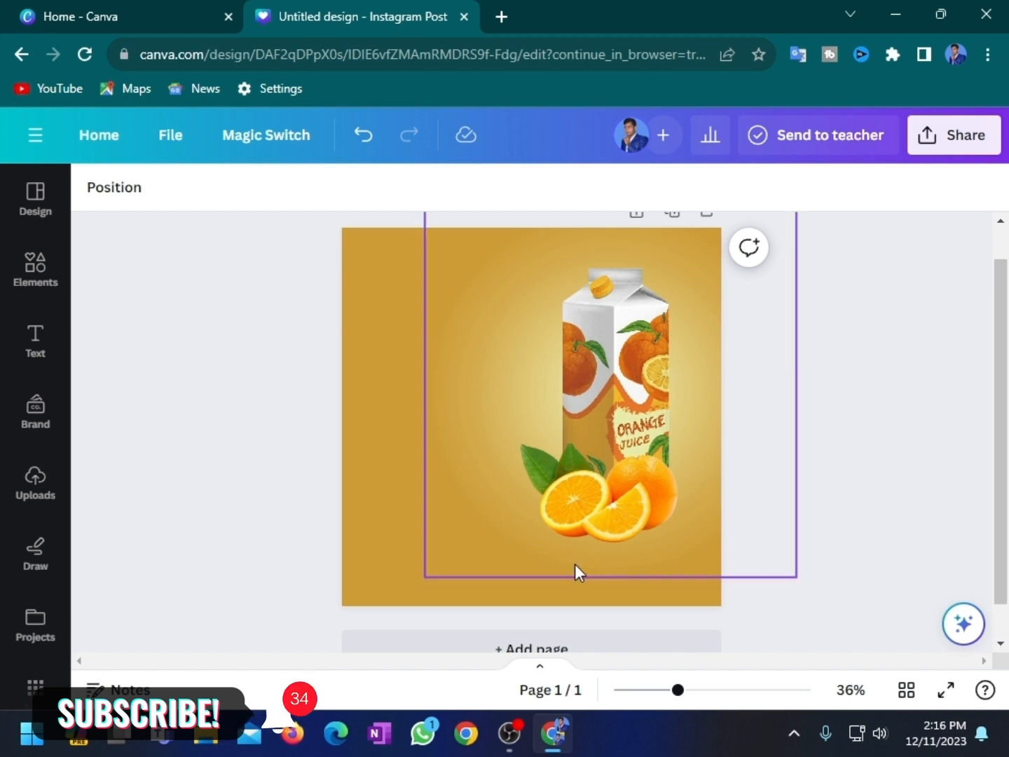
Upload the transparent image of scattered oranges, slices and leaves from the Downloads folder.
click(33, 489)
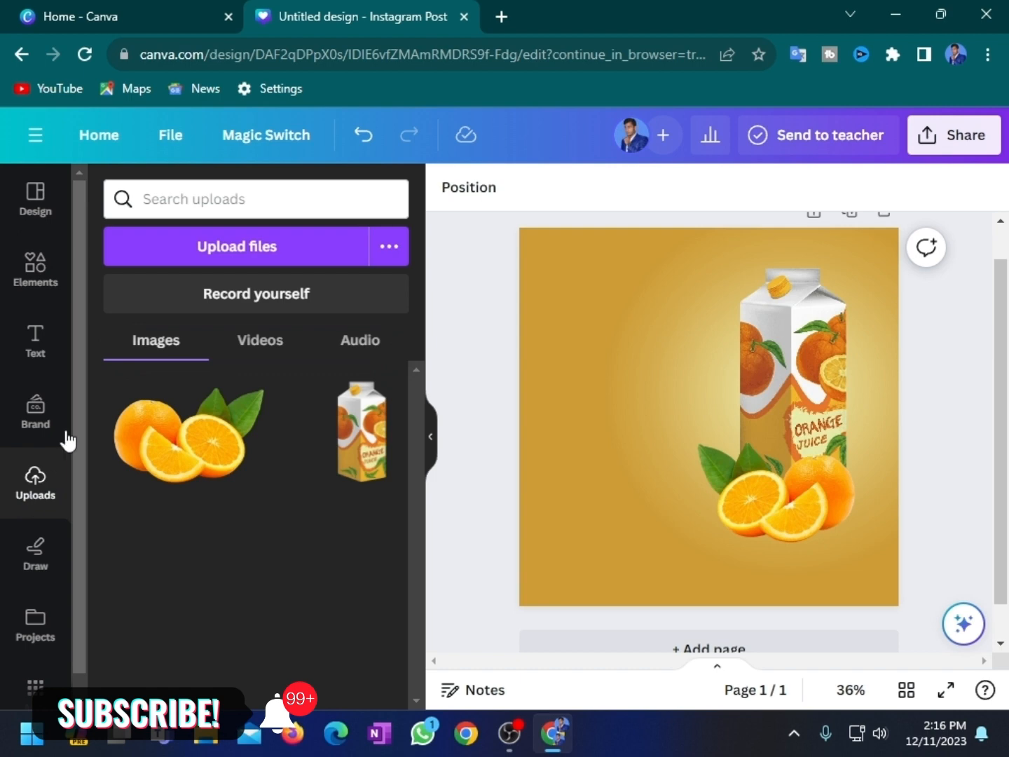
click(236, 252)
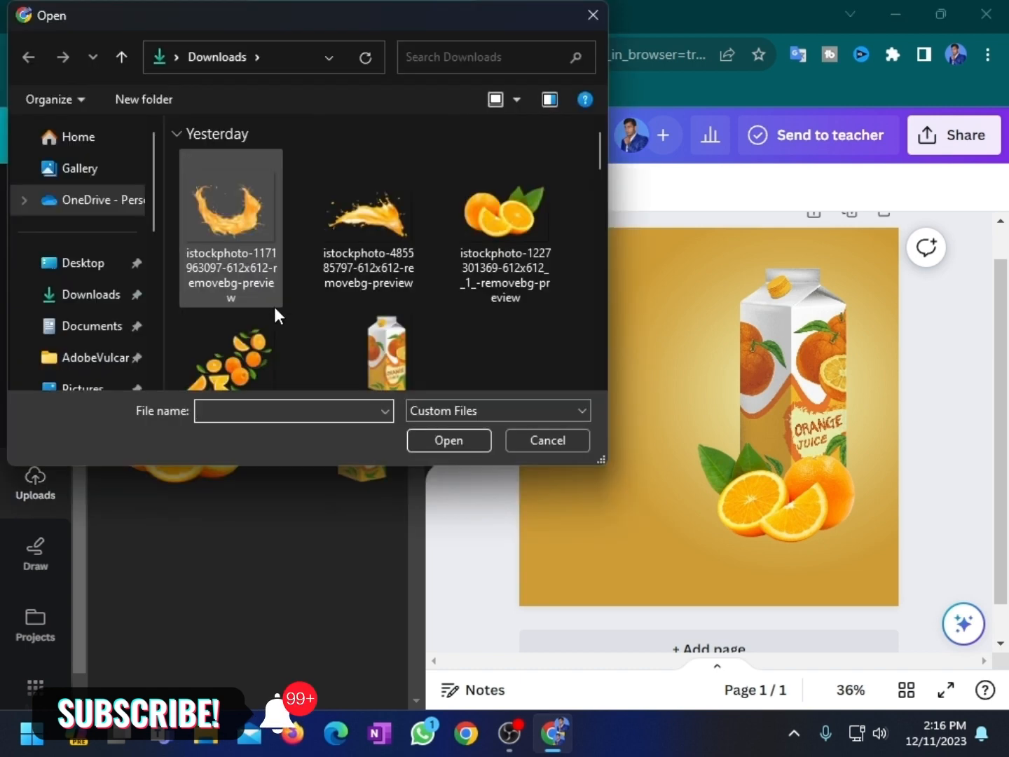
click(225, 355)
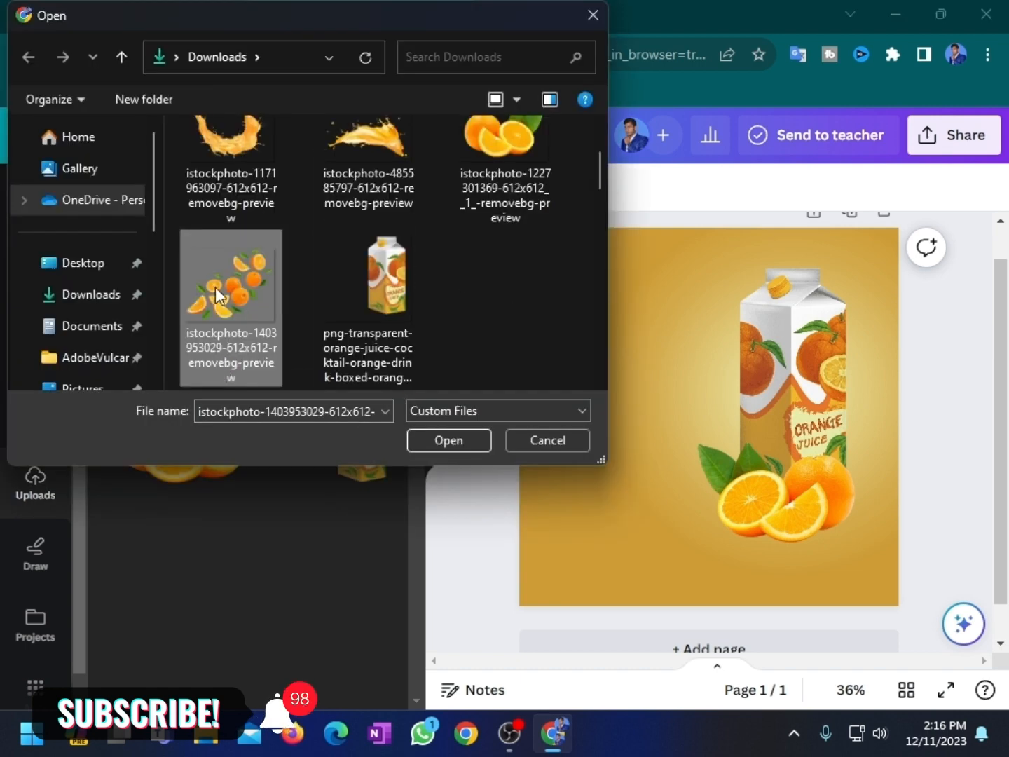
click(434, 440)
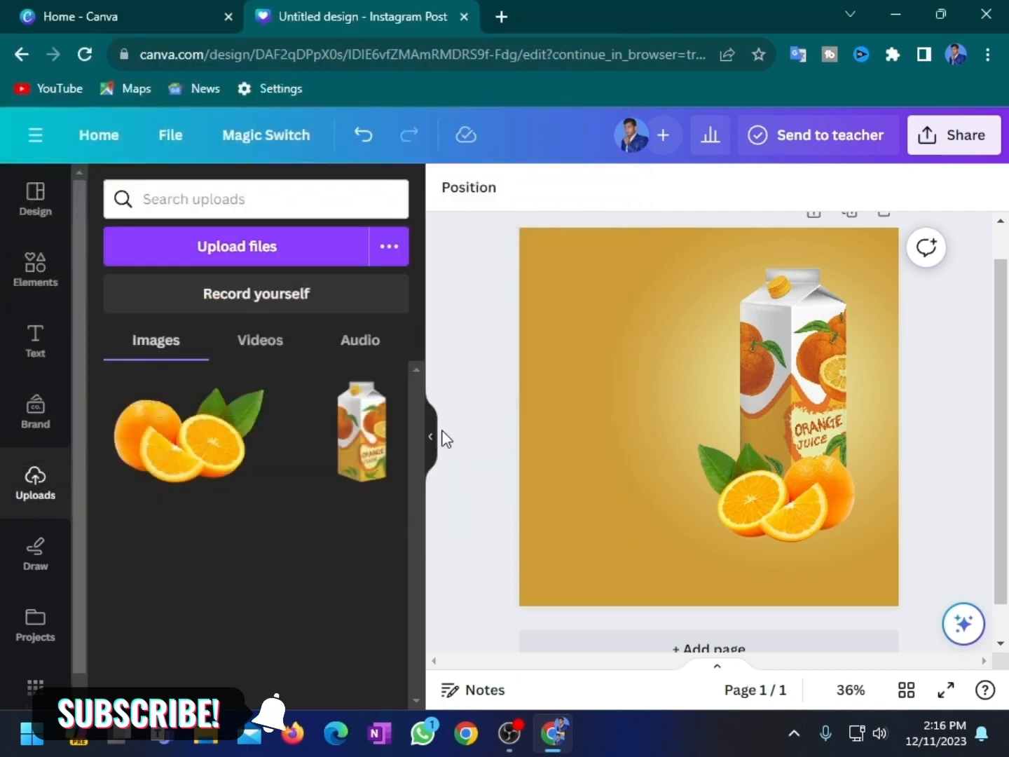
Add the scattered oranges image to the page, rotate it nearly a quarter turn clockwise and place it over the carton.
click(176, 440)
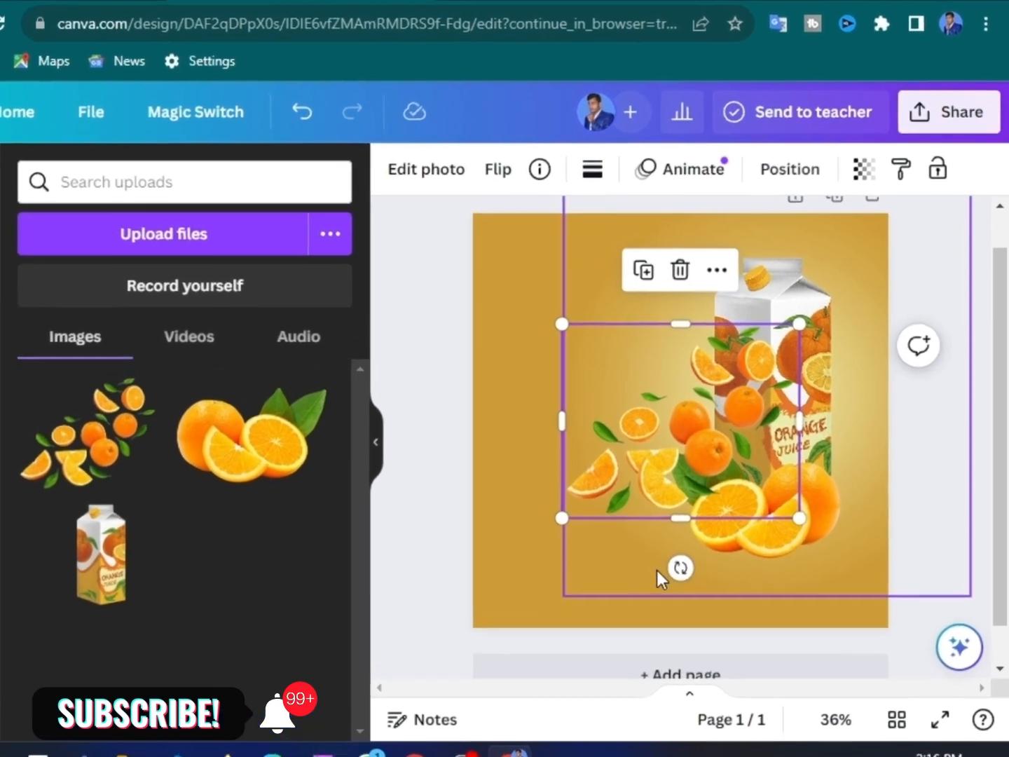
drag(709, 552, 520, 470)
drag(388, 495, 472, 484)
drag(640, 466, 670, 473)
Send the scattered oranges image two layers backward so it sits behind the carton, and clear the selection.
right_click(665, 452)
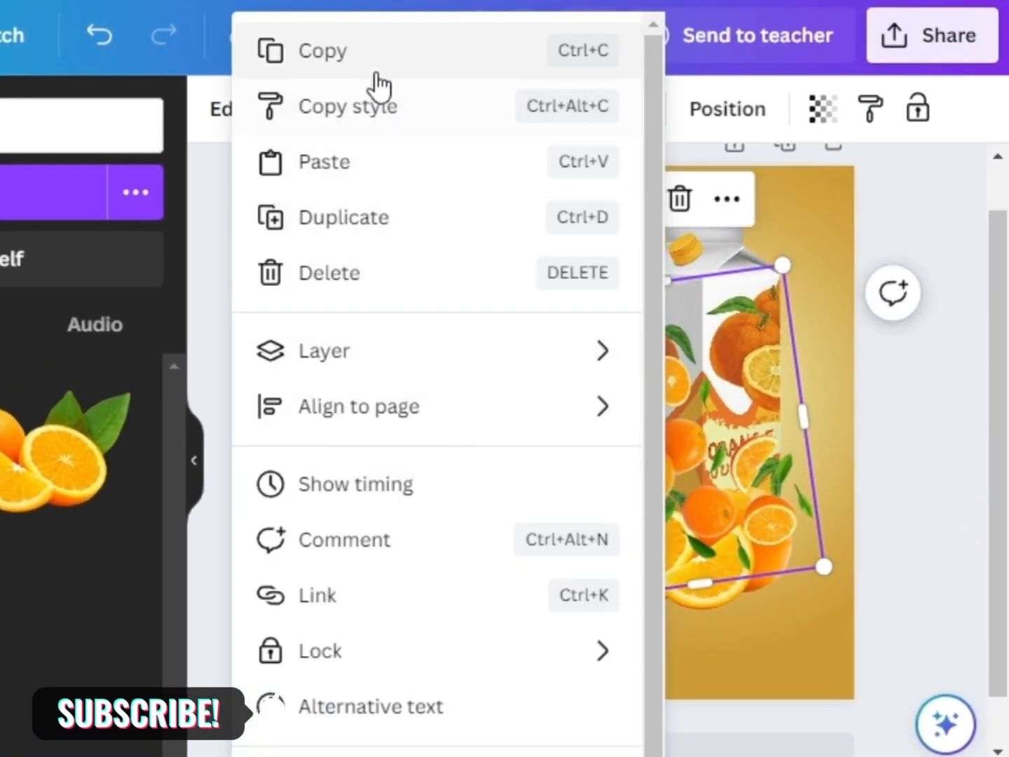
mouse_move(381, 351)
click(10, 463)
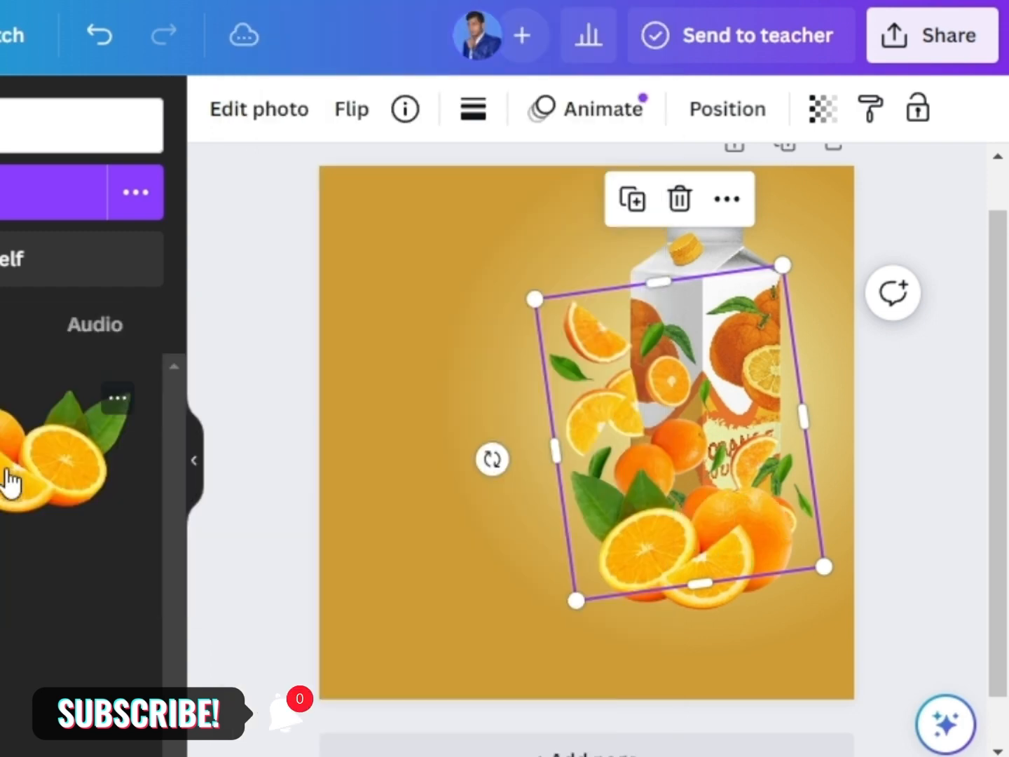
right_click(661, 397)
mouse_move(382, 349)
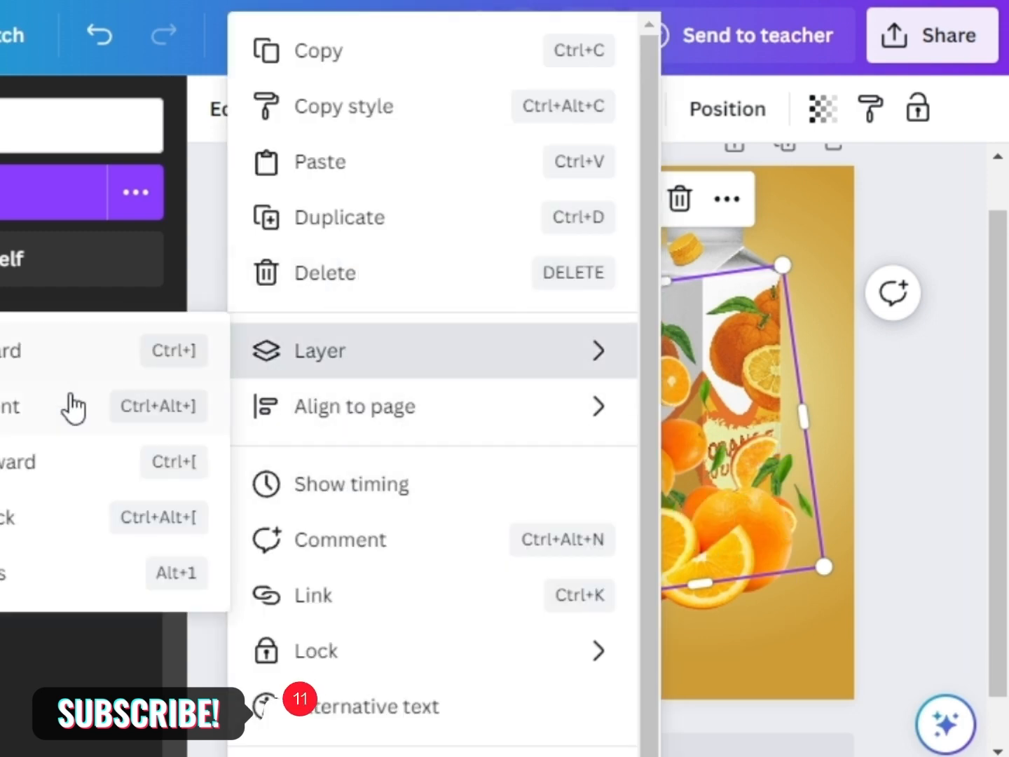
click(17, 465)
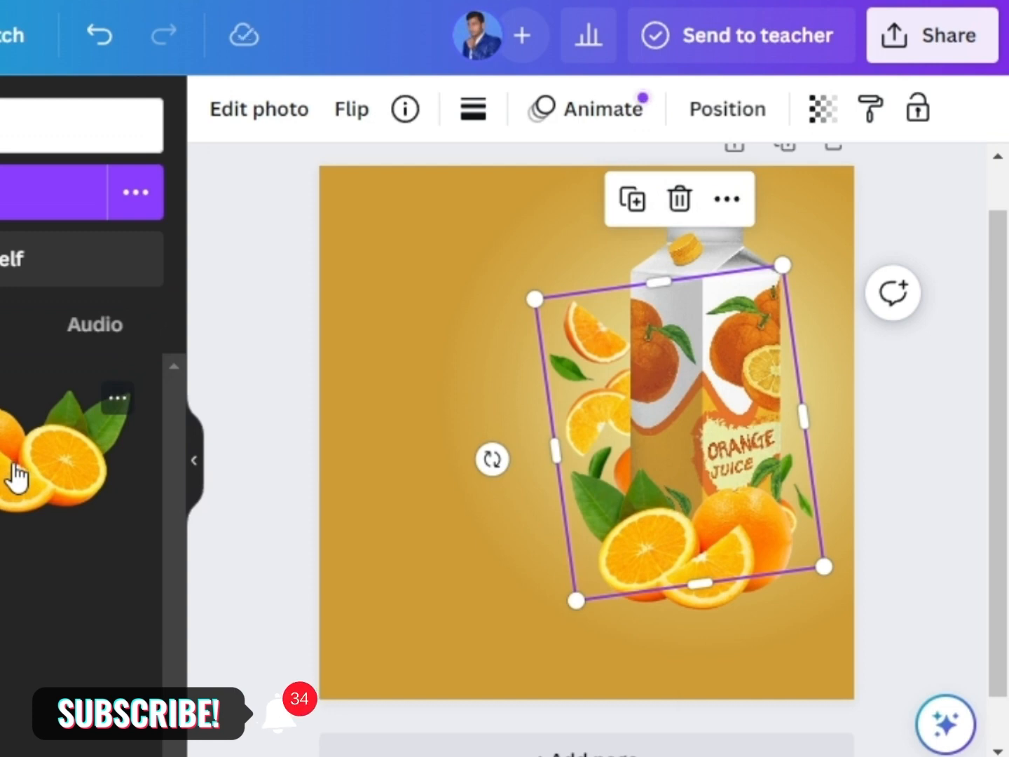
click(910, 550)
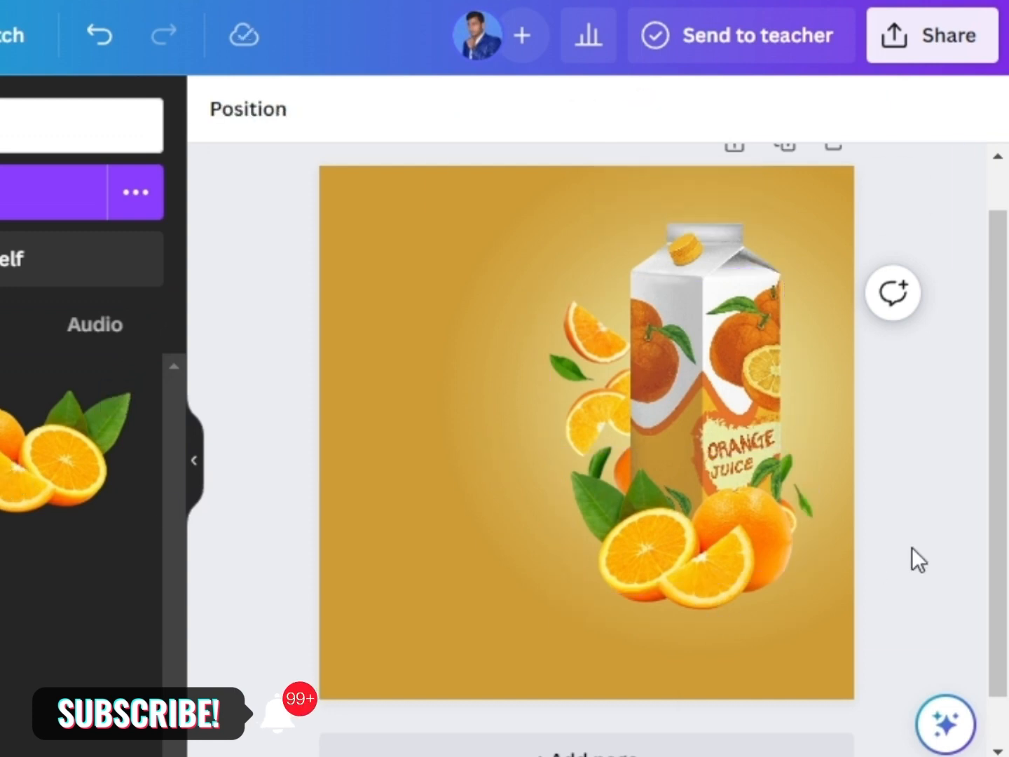
Shrink the scattered oranges image and position it so its slices and leaves peek out along the carton's left side.
click(601, 390)
drag(824, 566, 784, 531)
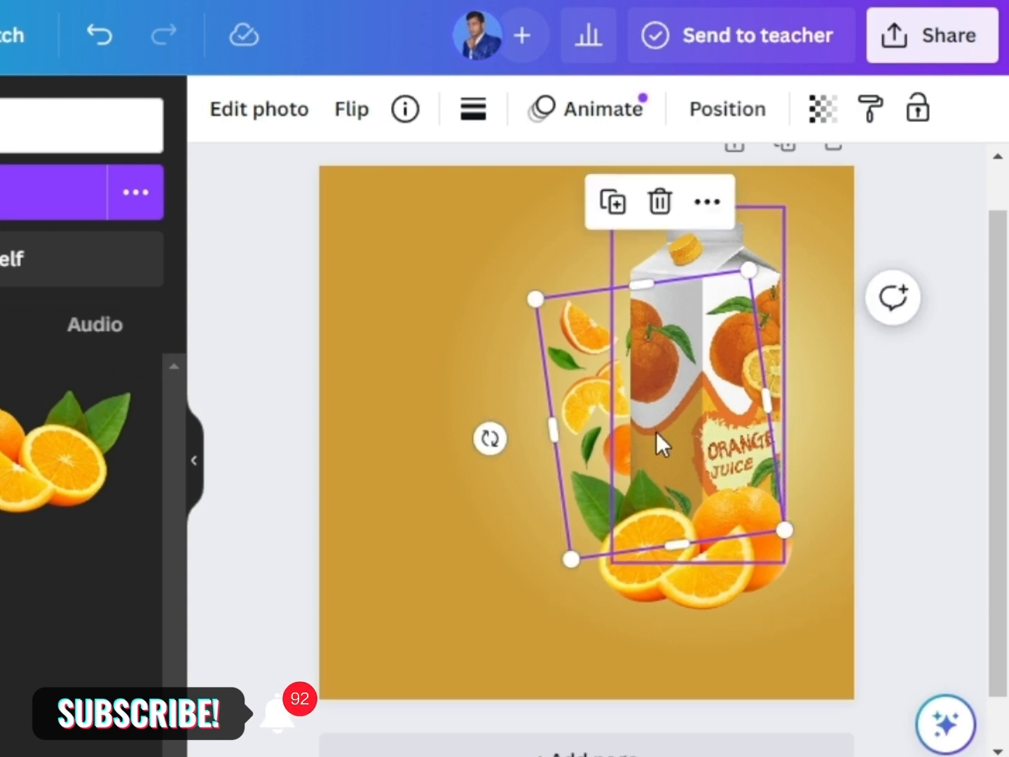
drag(660, 441, 658, 413)
click(250, 501)
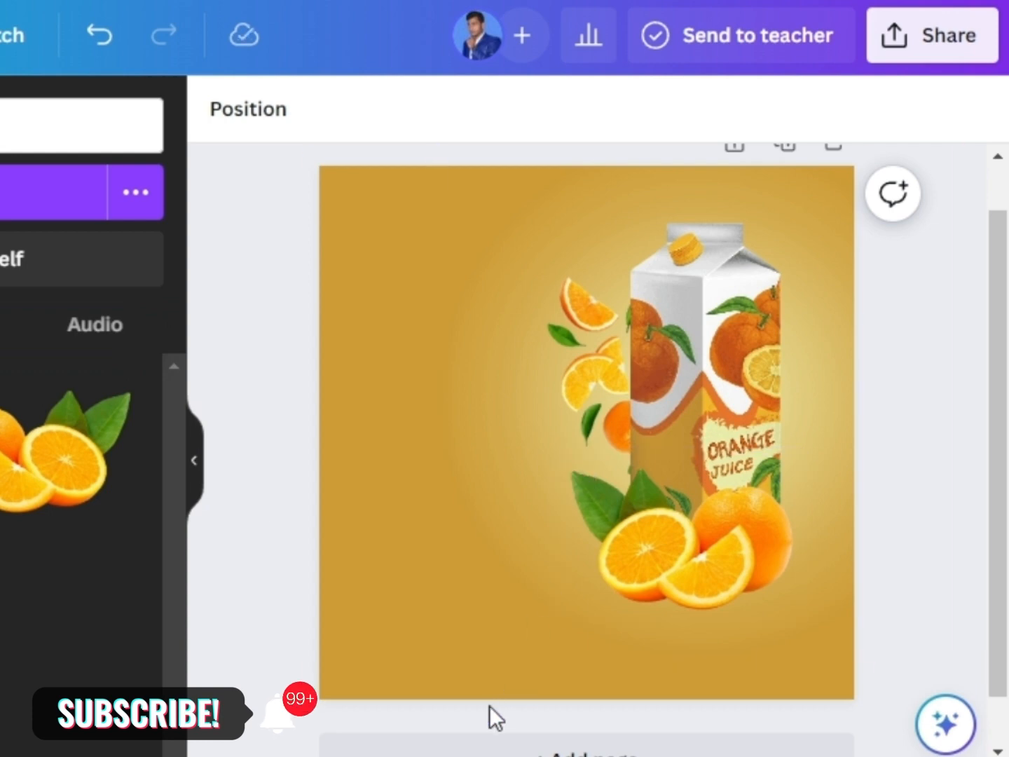
mouse_move(600, 378)
mouse_down()
mouse_move(581, 360)
mouse_move(598, 361)
mouse_move(606, 385)
mouse_up()
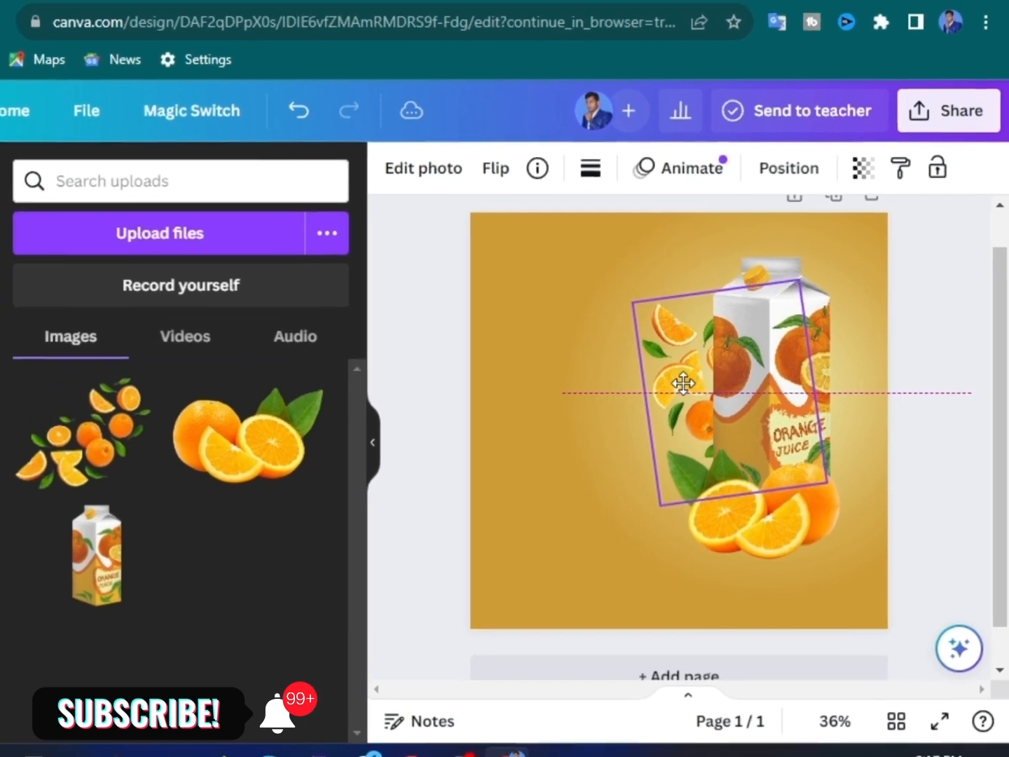
drag(683, 383, 715, 384)
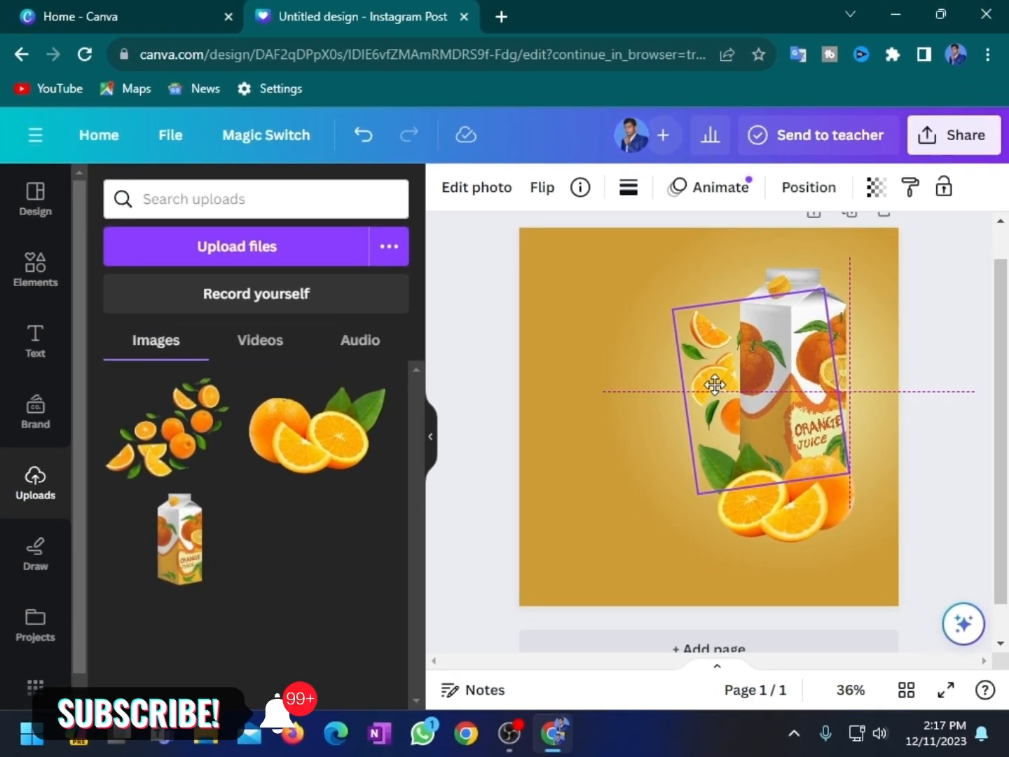
Add a Drop shadow to the oranges at the carton's base with blur amount 20 and angle 44.
click(807, 538)
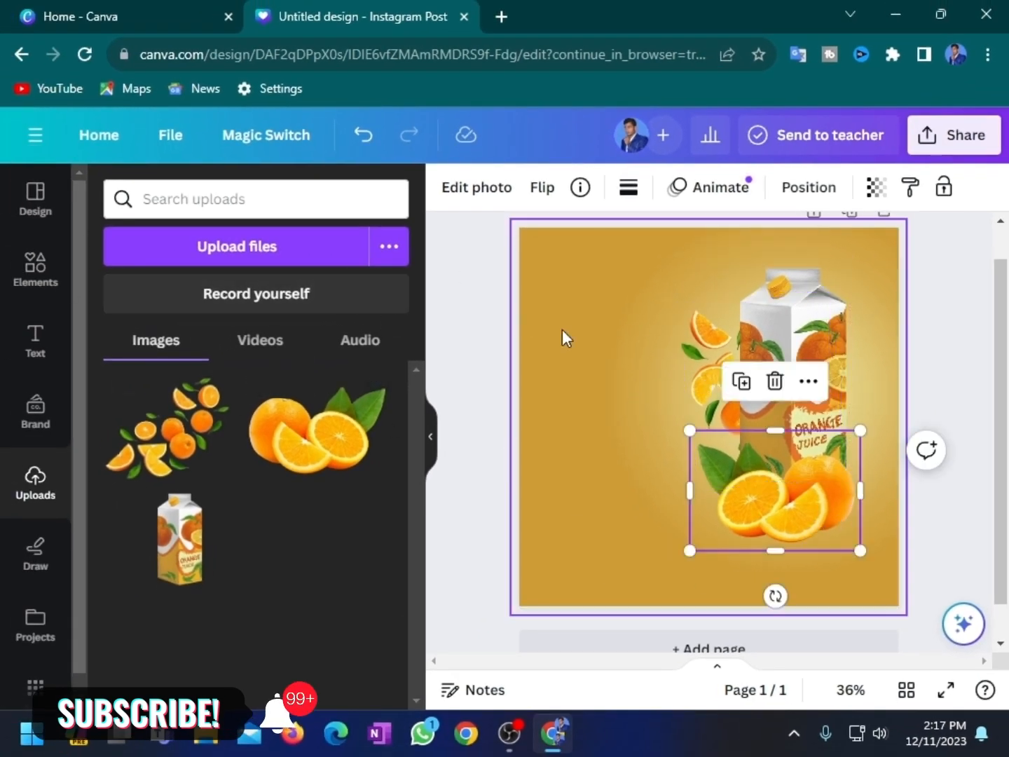
click(477, 188)
scroll(271, 539, down, 5)
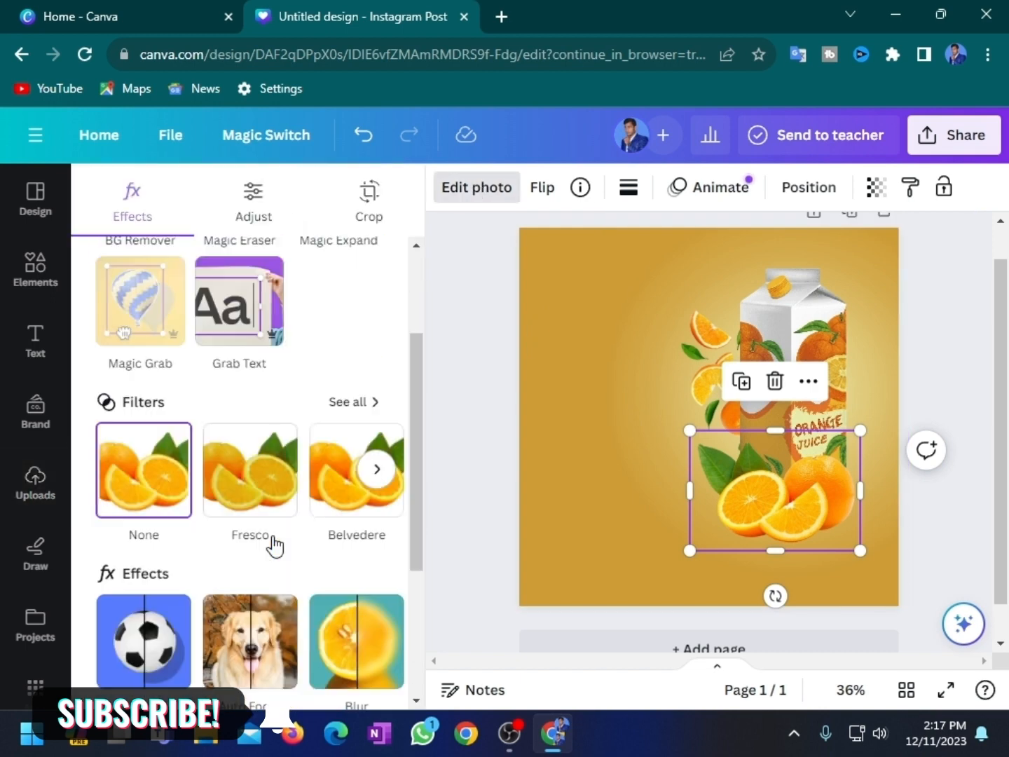
click(129, 459)
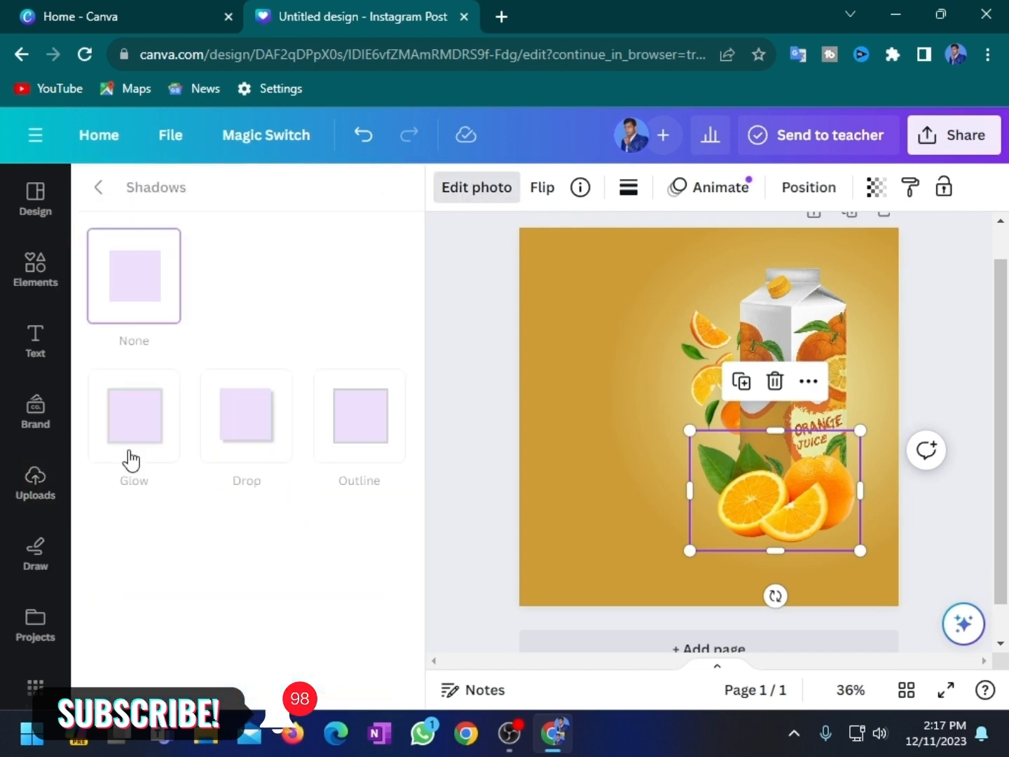
click(255, 435)
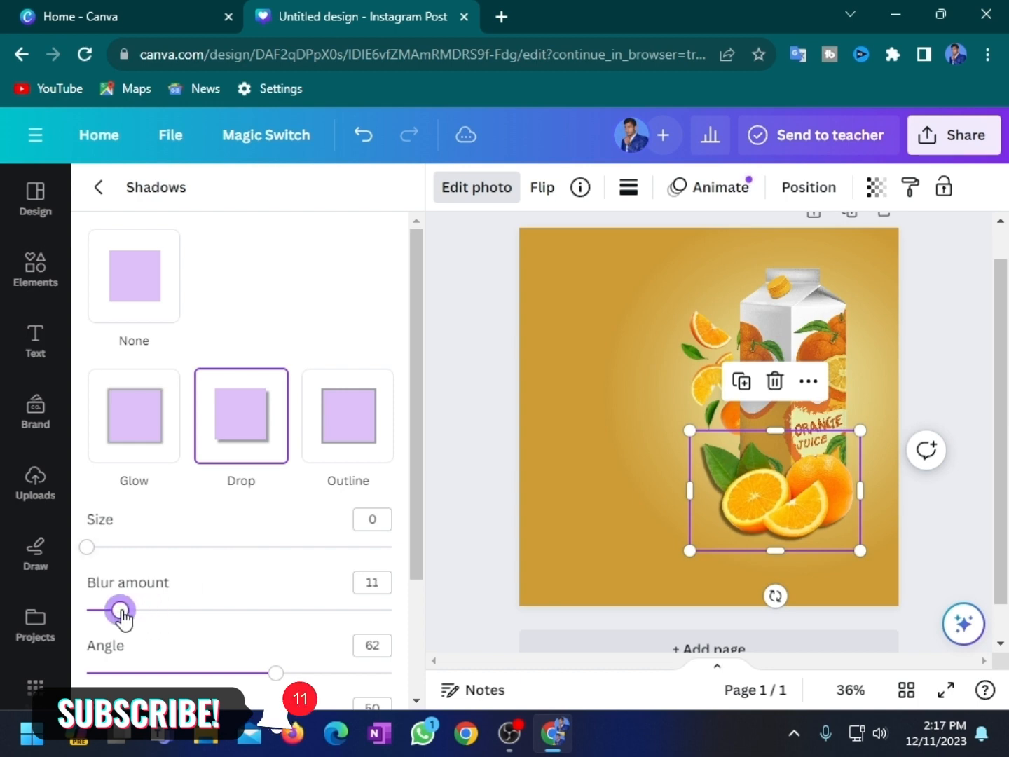
drag(122, 616, 197, 629)
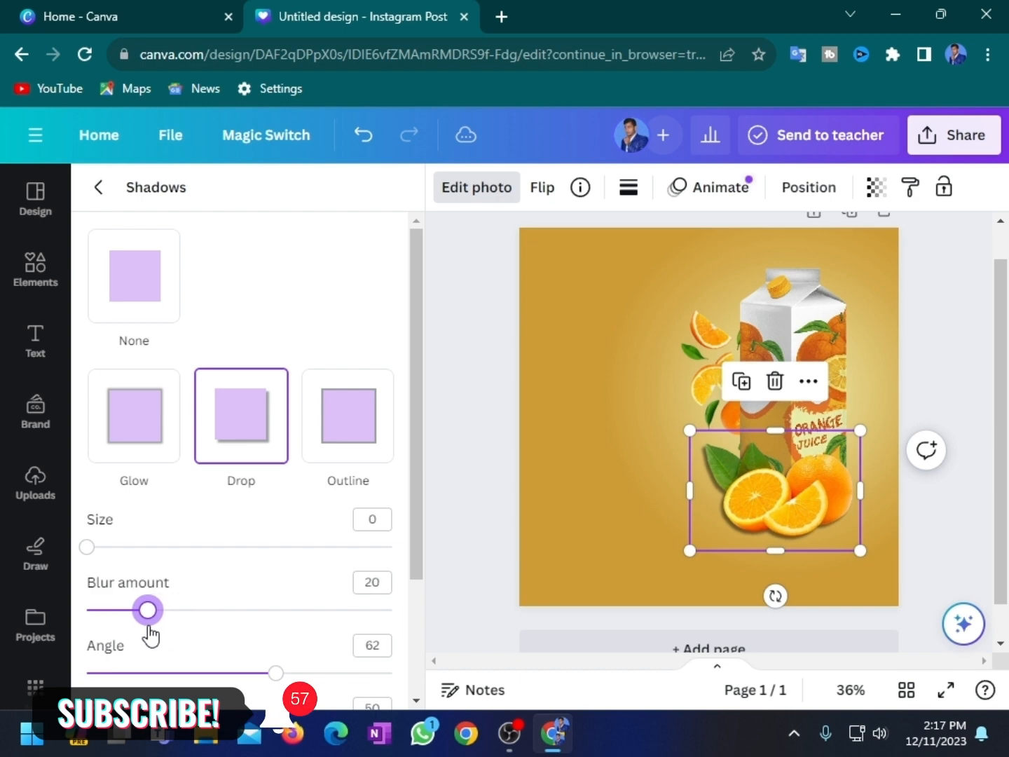
drag(277, 677, 235, 678)
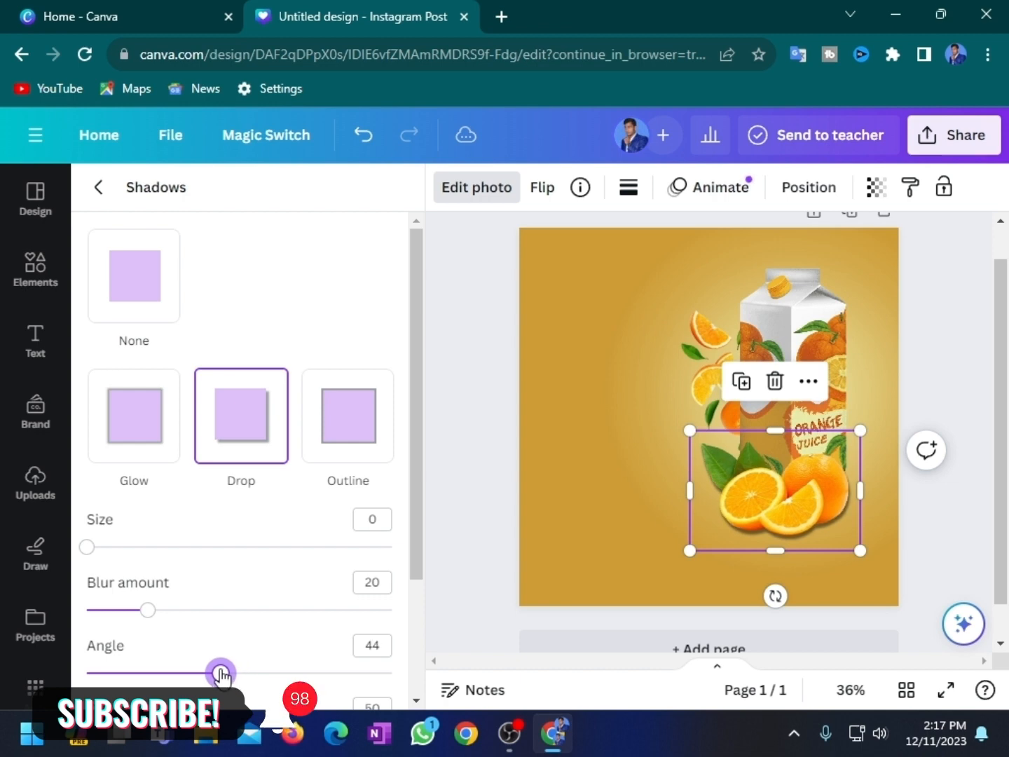
click(496, 512)
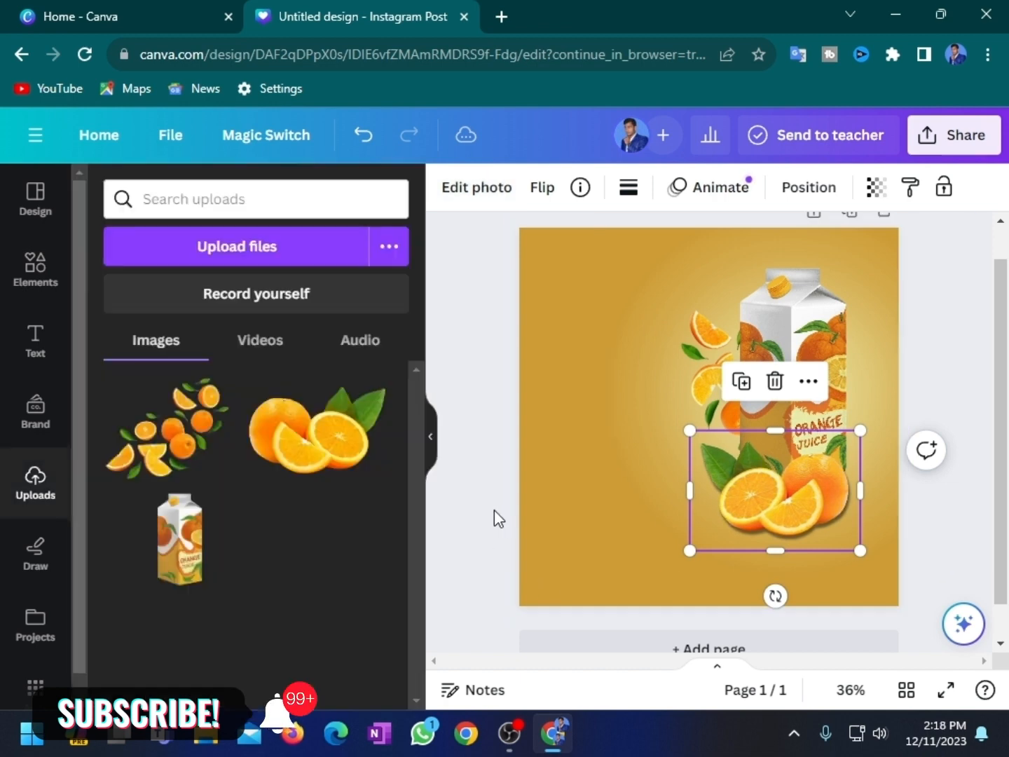
click(640, 498)
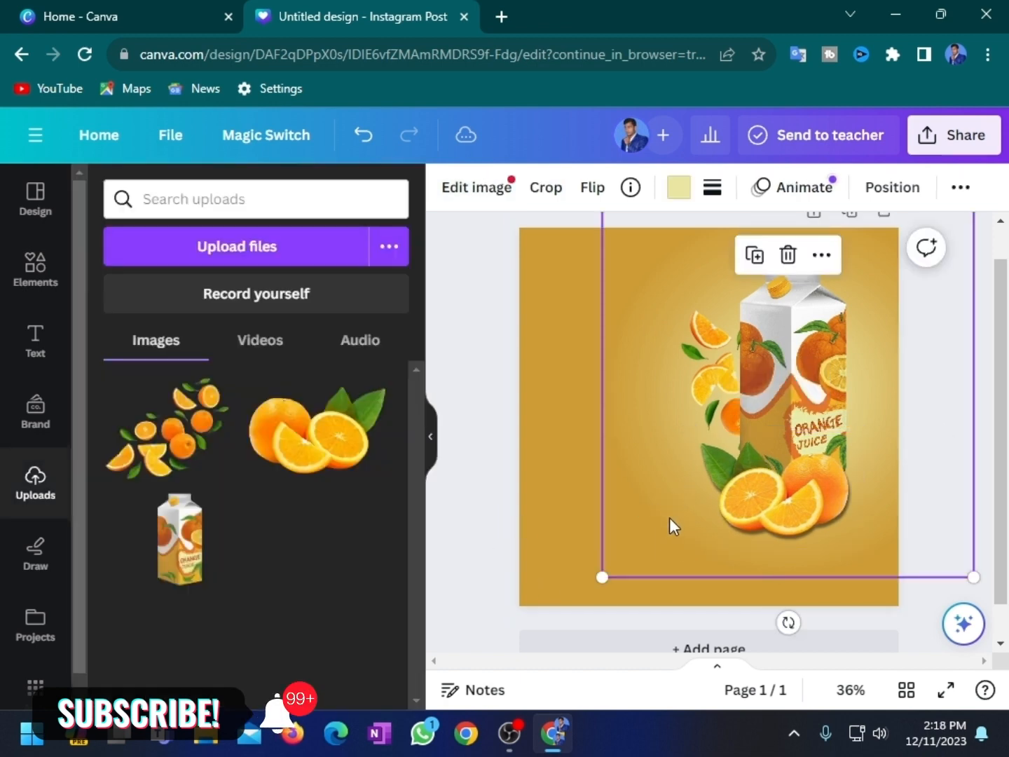
drag(669, 518, 693, 507)
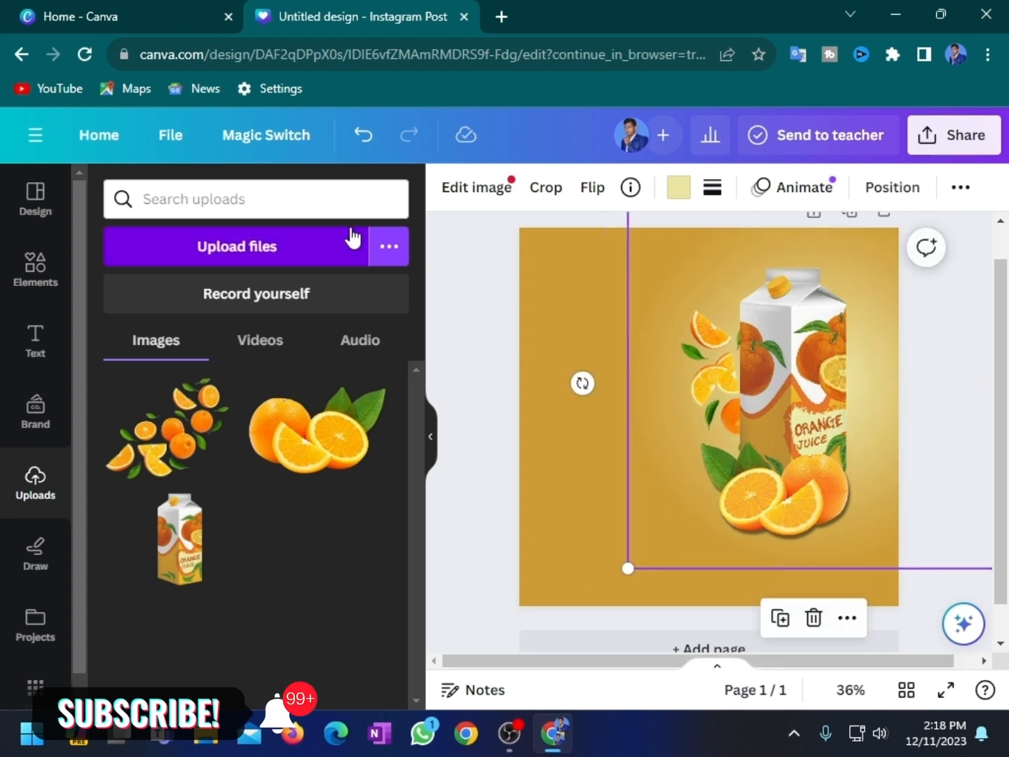
click(366, 138)
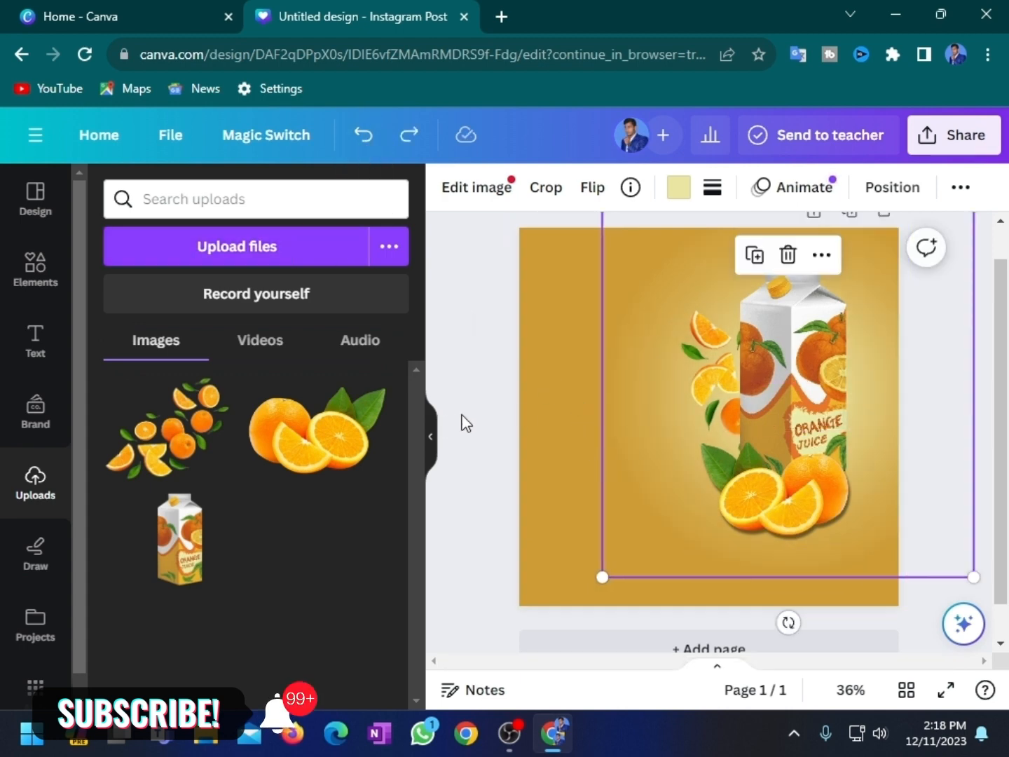
Lock the golden background shape so it cannot be moved or edited.
click(546, 396)
right_click(557, 402)
mouse_move(636, 587)
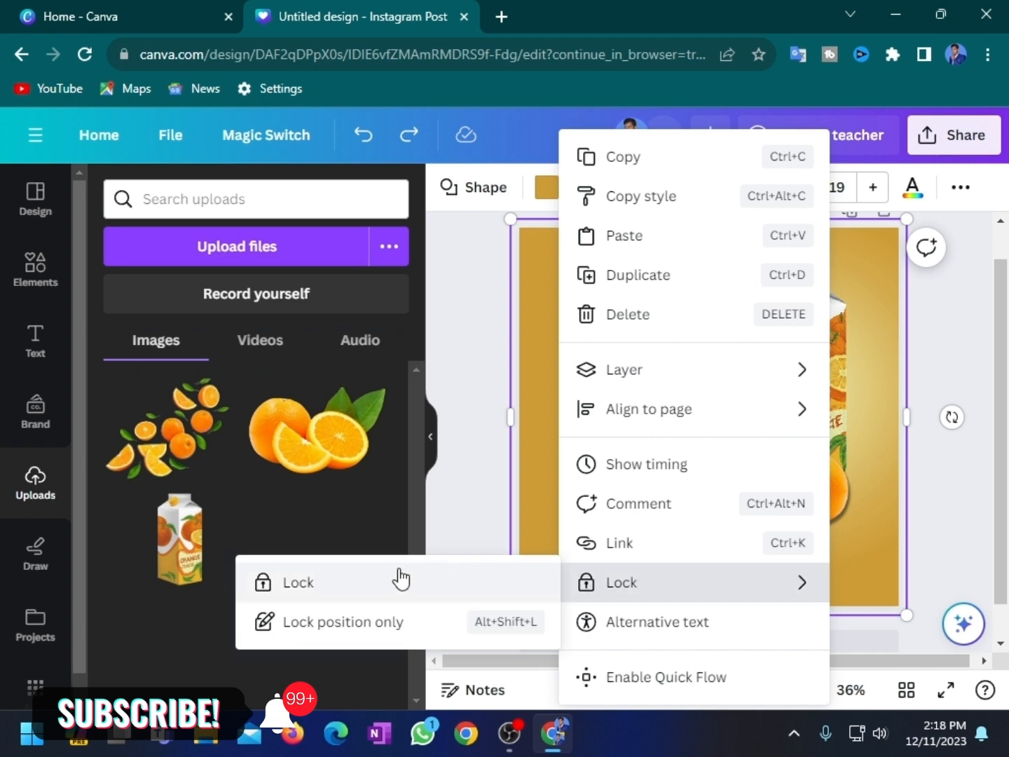
click(396, 577)
Lock the group containing the juice carton and orange images, and clear the selection.
drag(714, 464, 803, 483)
click(740, 258)
right_click(664, 276)
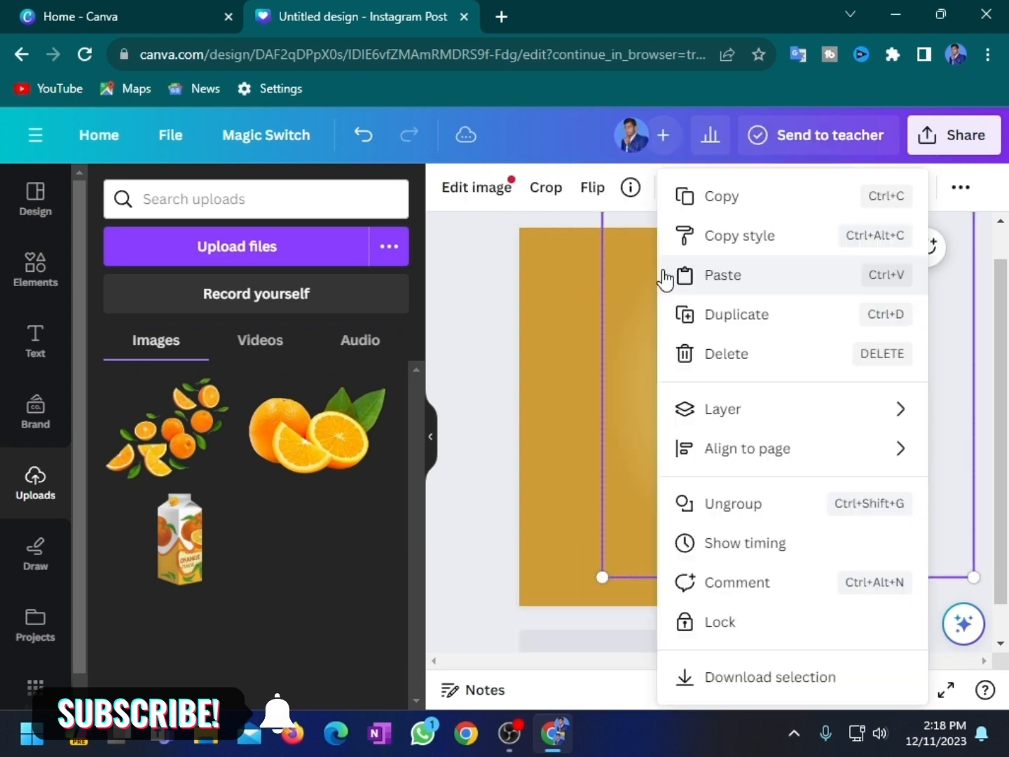
click(716, 640)
click(465, 451)
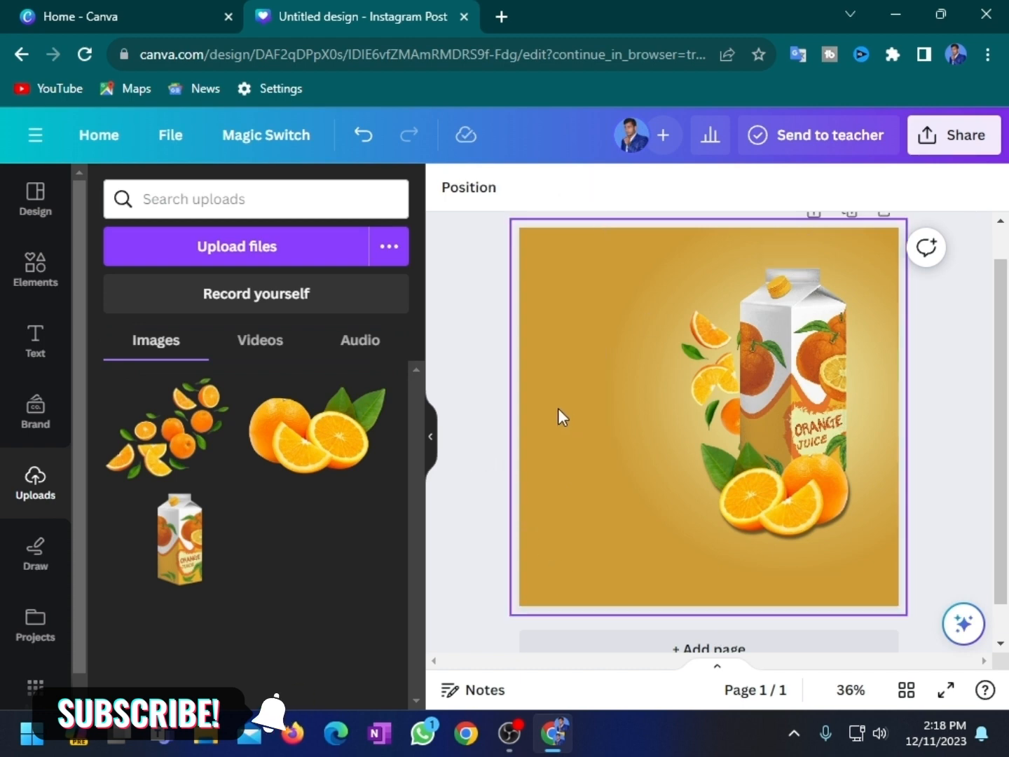
Add a heading reading FRESH and place it in the page's upper-left area, beside the carton.
click(44, 357)
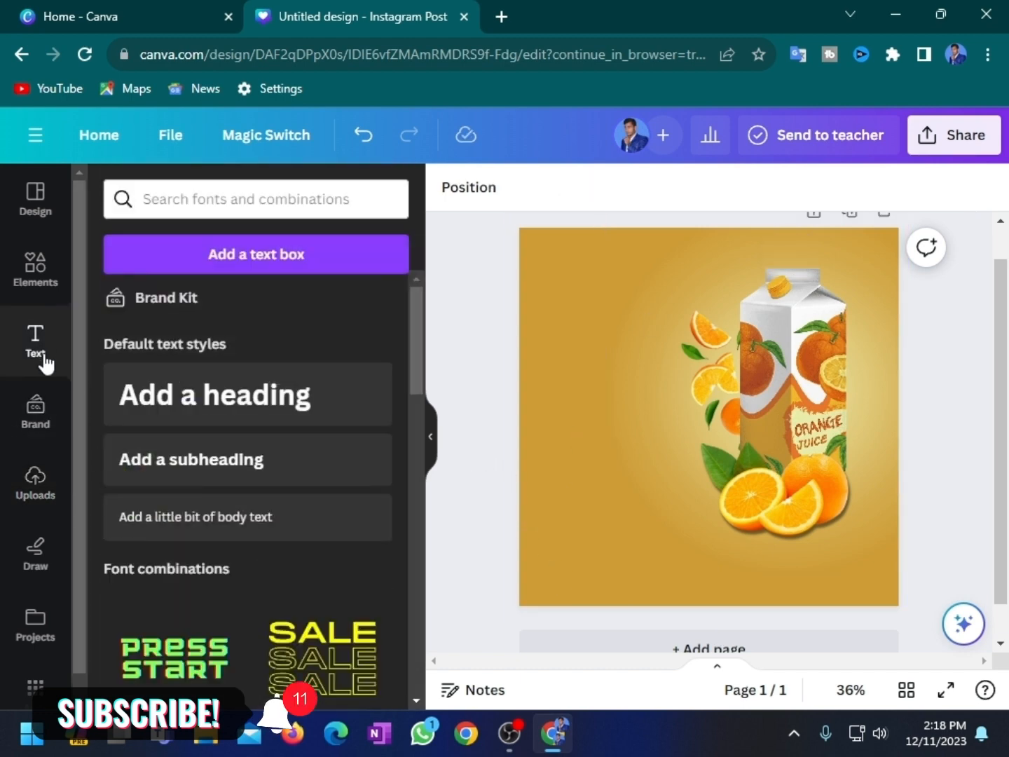
click(262, 395)
text(FRESH)
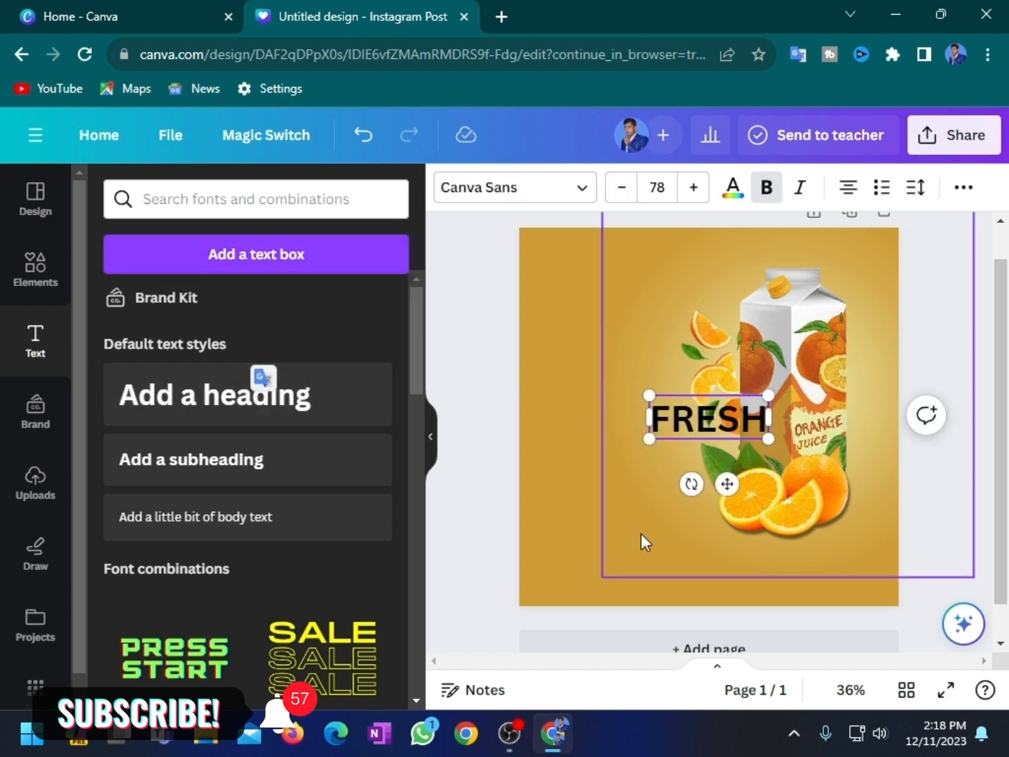
drag(726, 484, 633, 361)
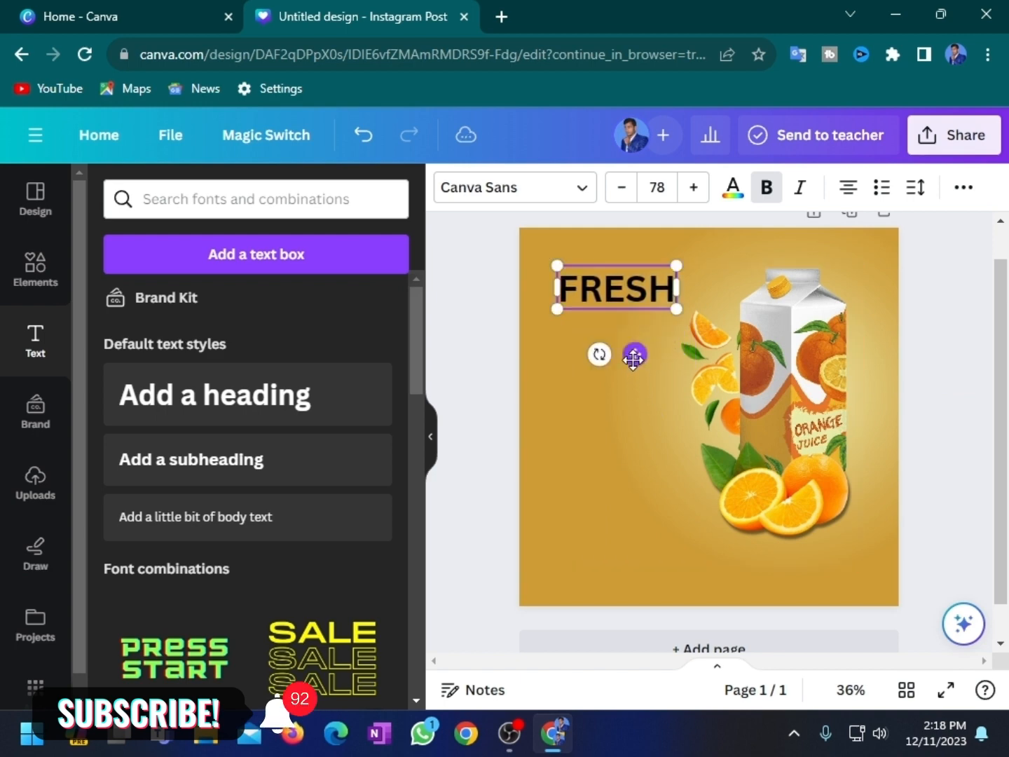
click(644, 330)
click(621, 287)
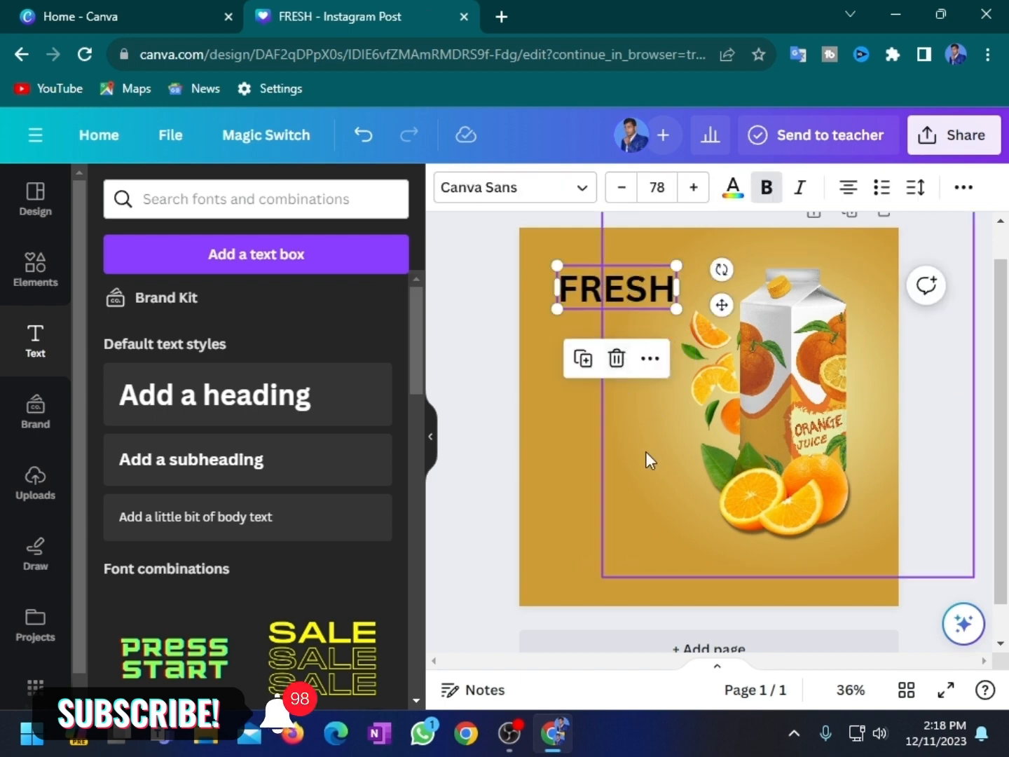
click(646, 451)
click(625, 303)
click(655, 326)
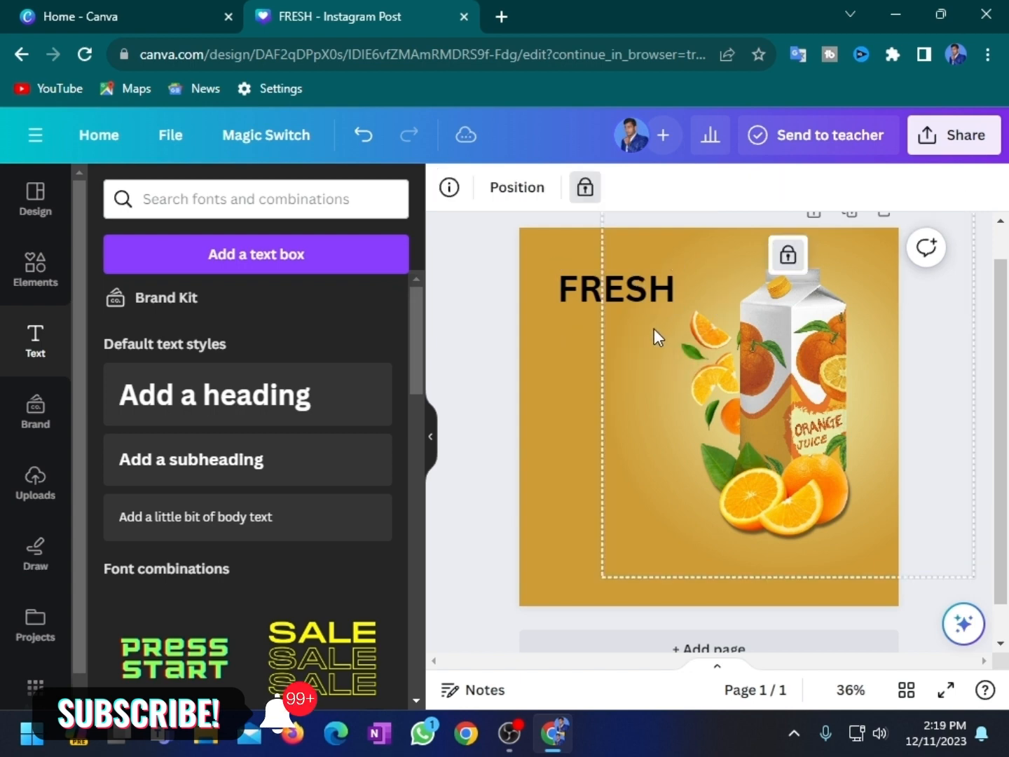
Add a text box reading Orange Juice and place it left-aligned beneath the FRESH heading.
click(257, 255)
text(O)
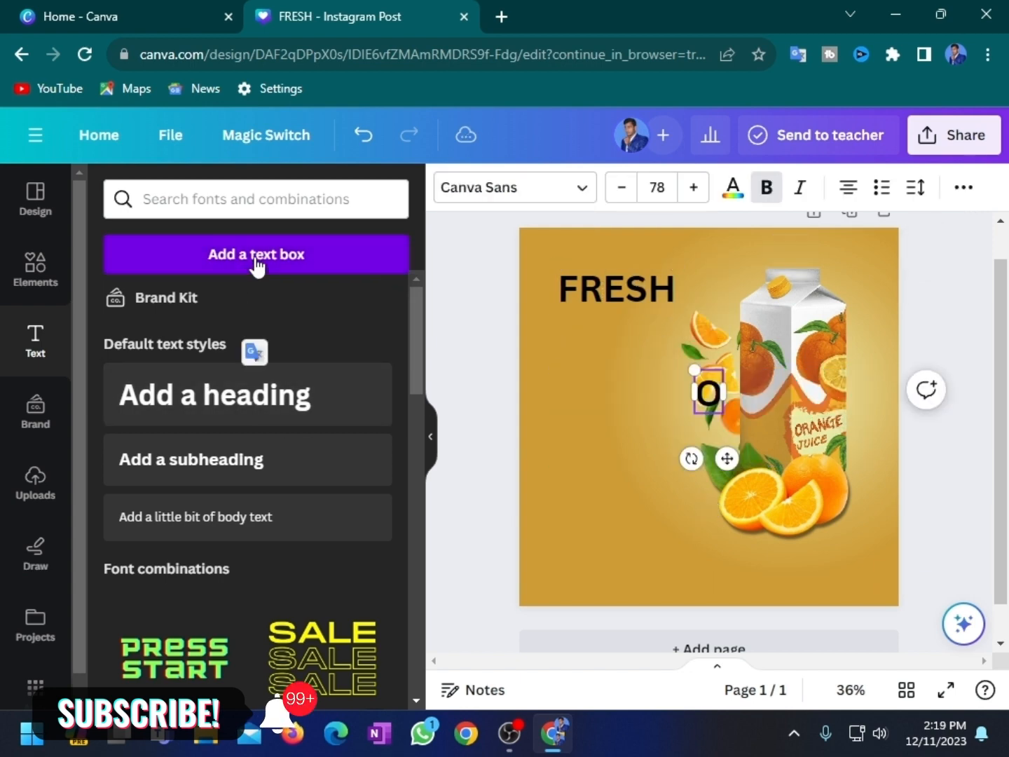
text(ra)
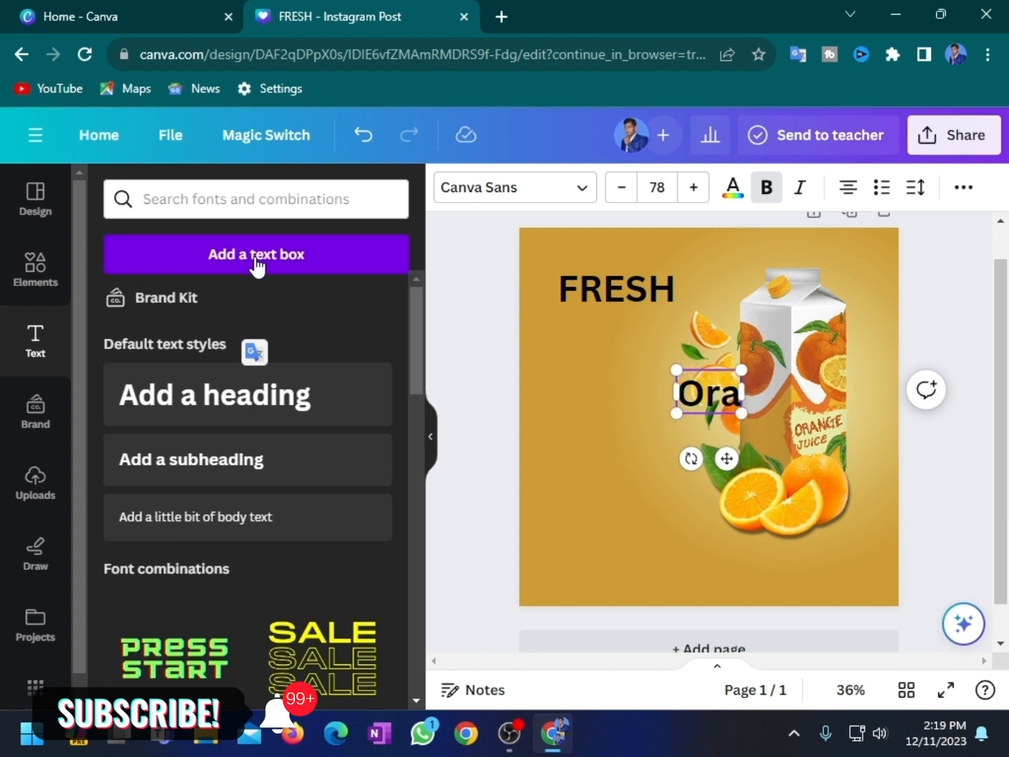
text(ng)
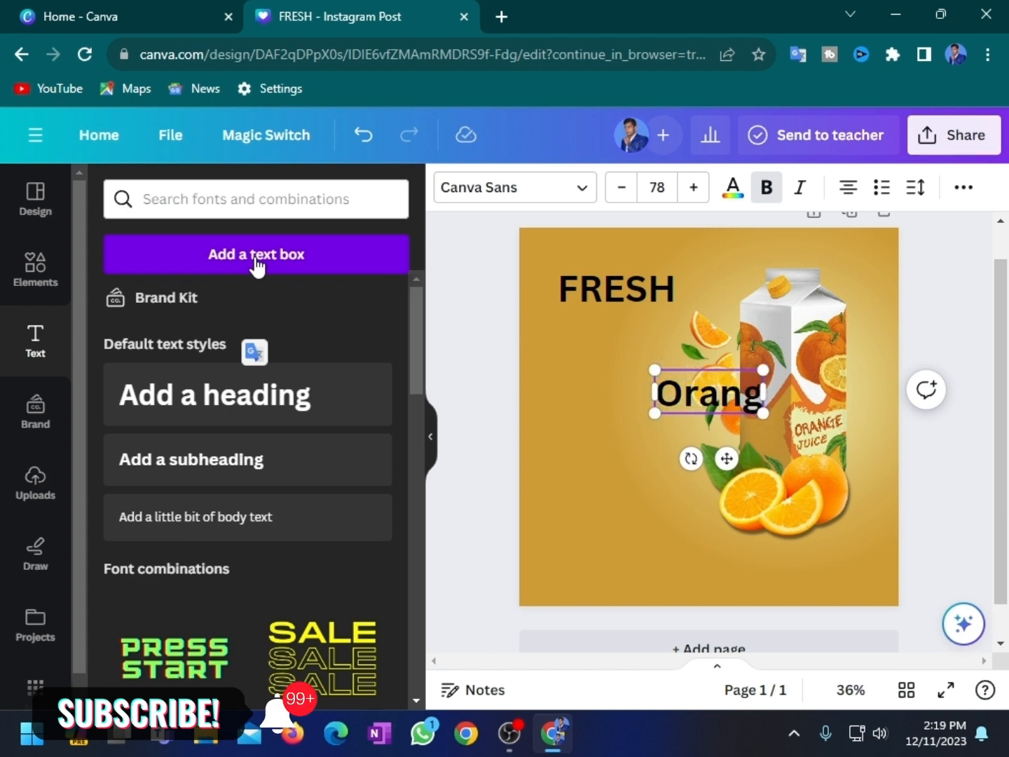
text(e)
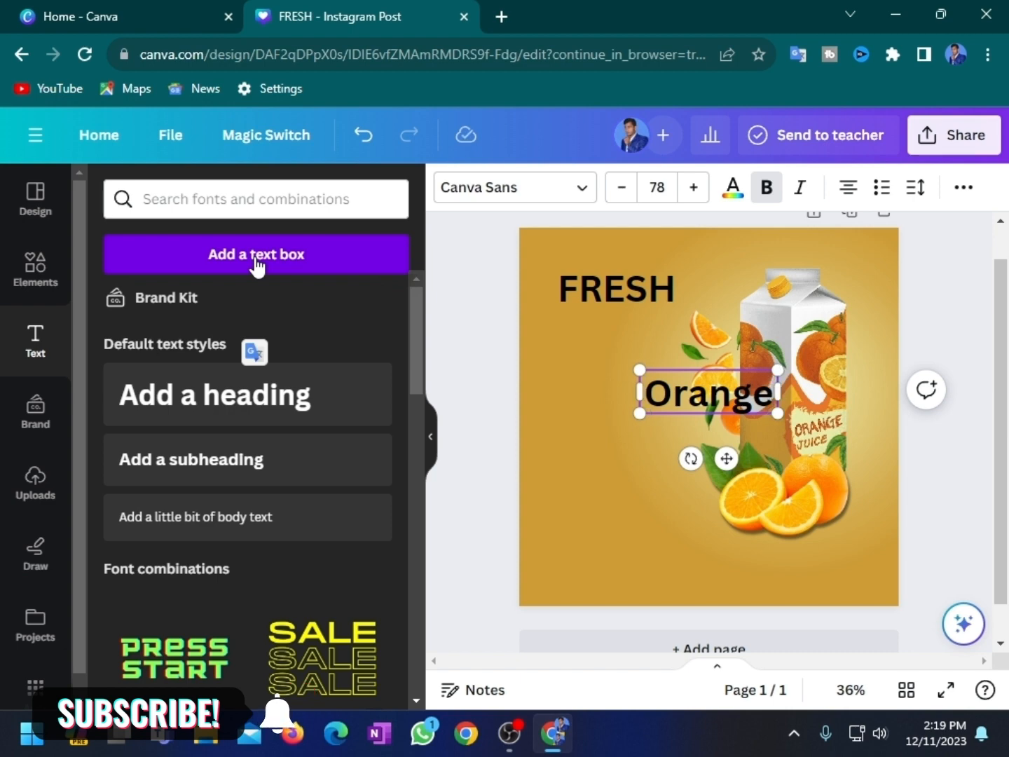
text( Juice)
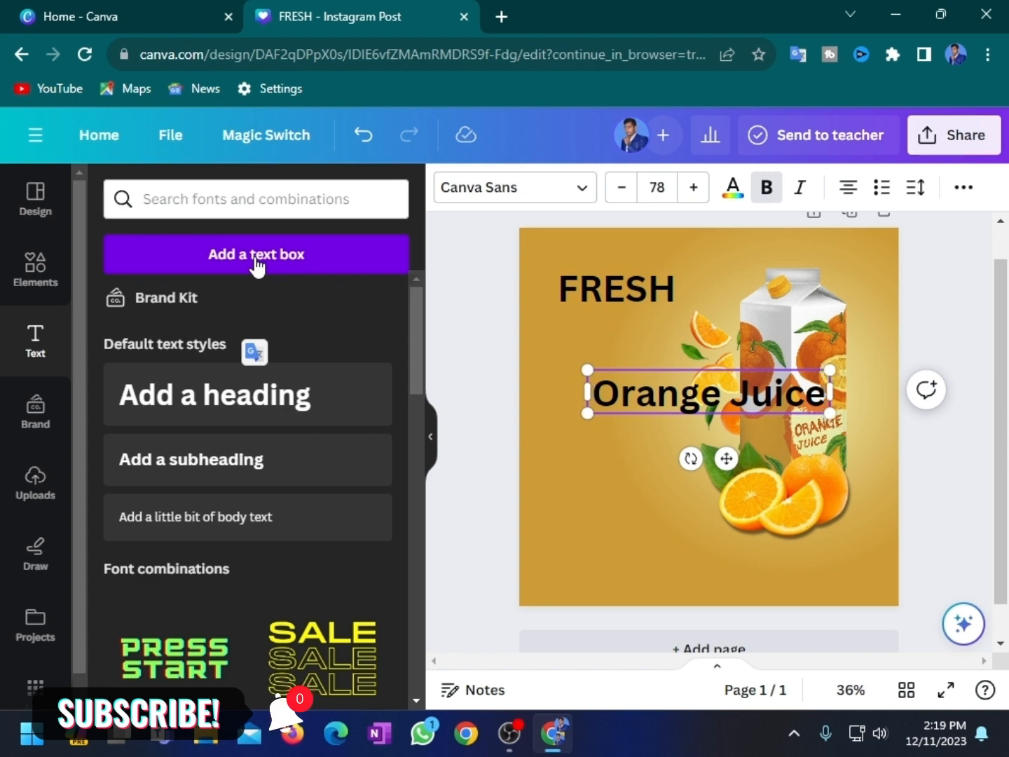
drag(726, 458, 698, 398)
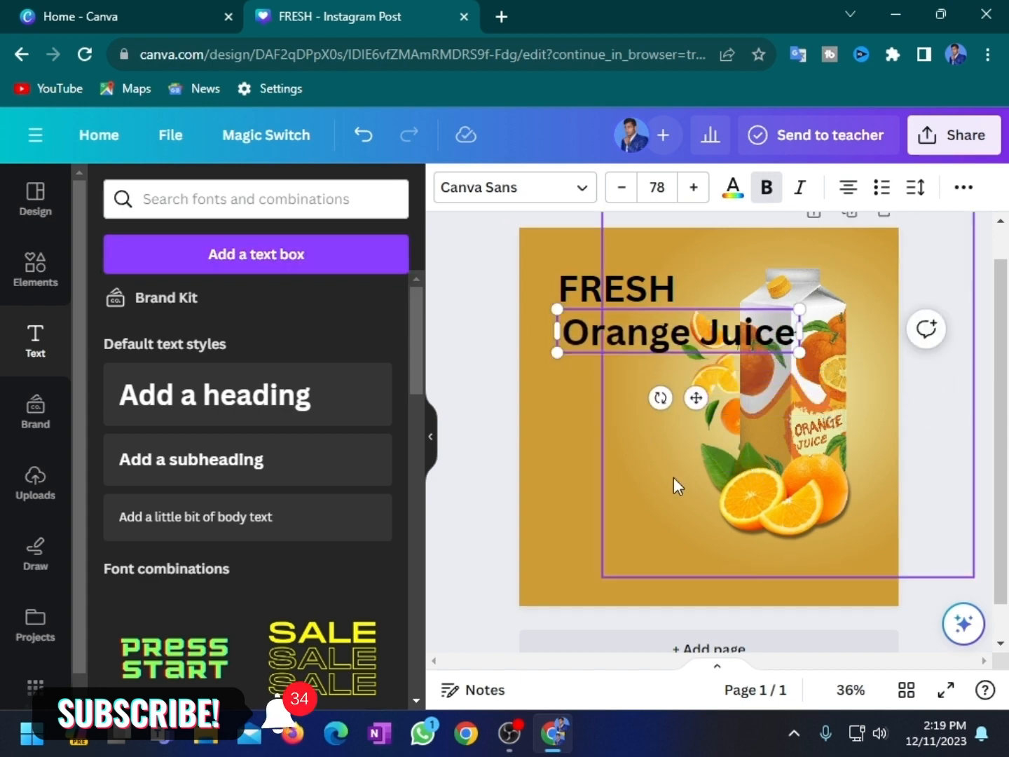
Shrink the Orange Juice text to size 38.3 so it matches the heading's width, and position it directly under FRESH.
drag(799, 309, 676, 332)
drag(639, 403, 634, 376)
click(639, 431)
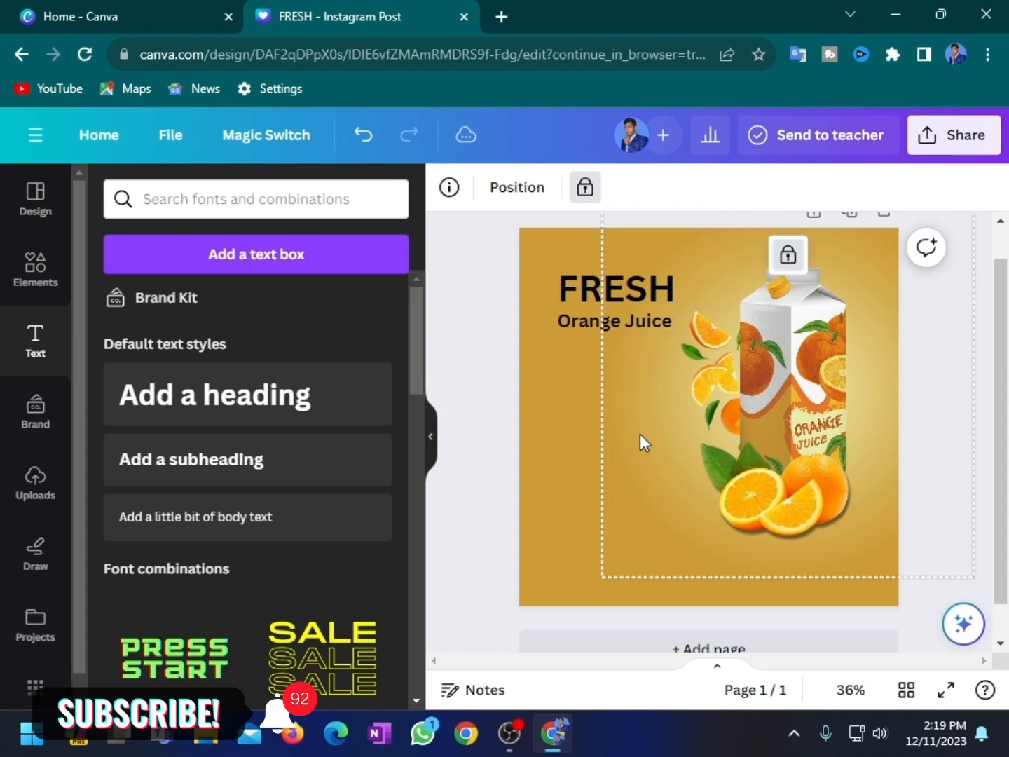
Try the Sailors font on the FRESH heading.
click(642, 290)
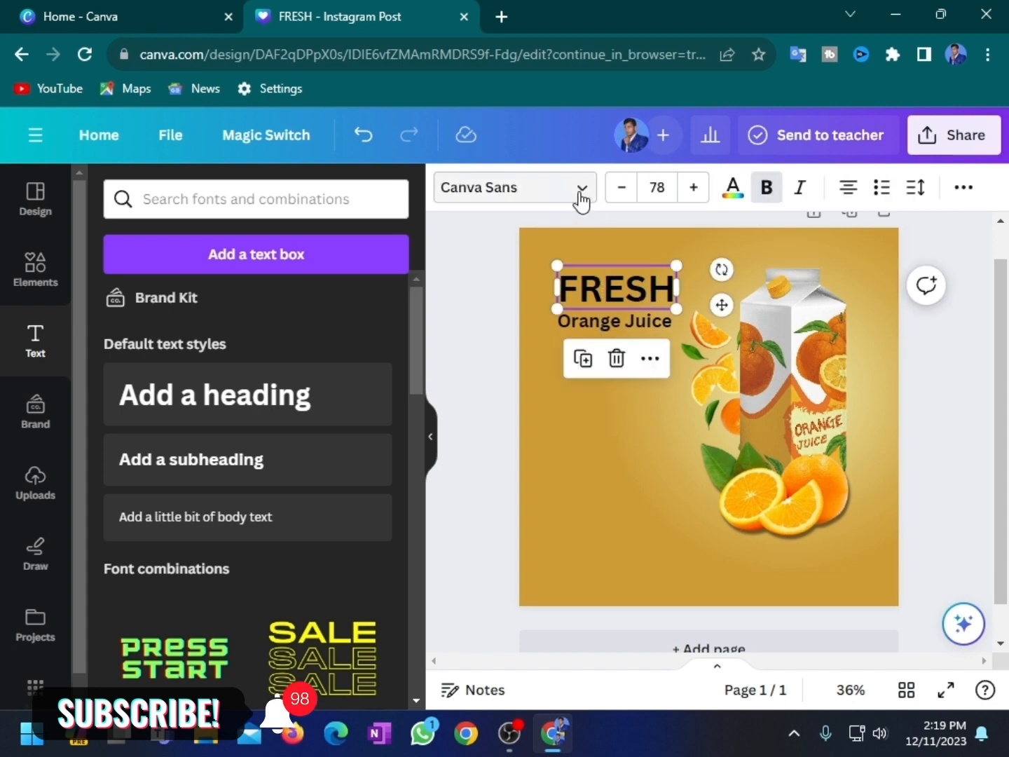
click(540, 189)
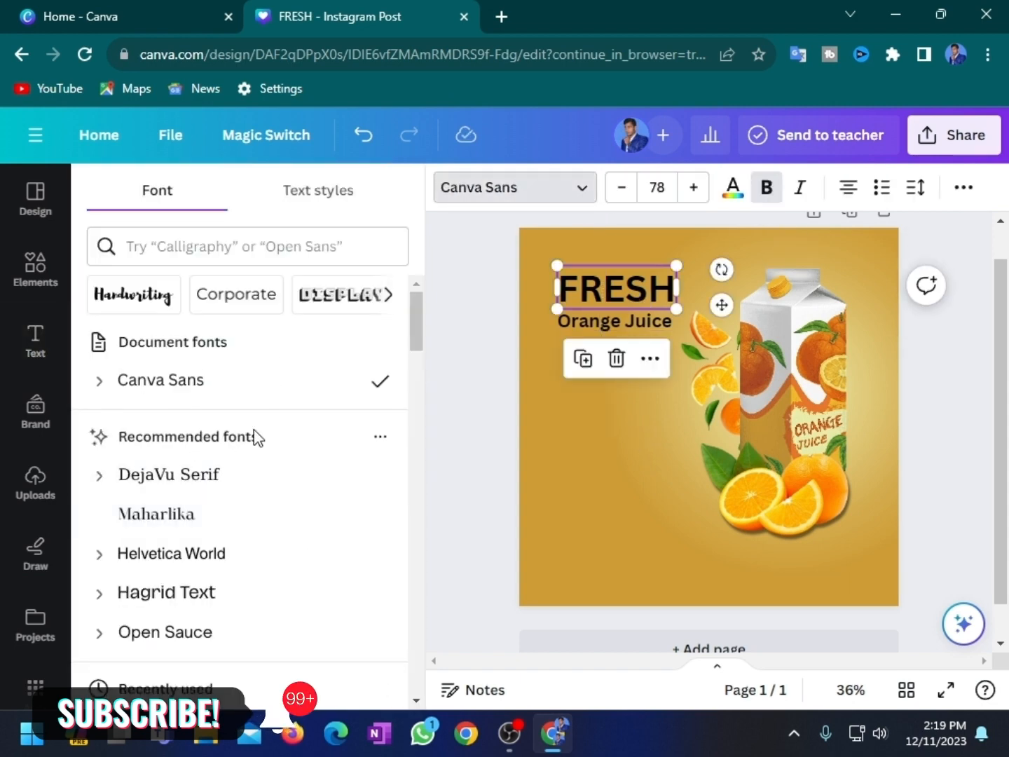
scroll(268, 484, down, 1)
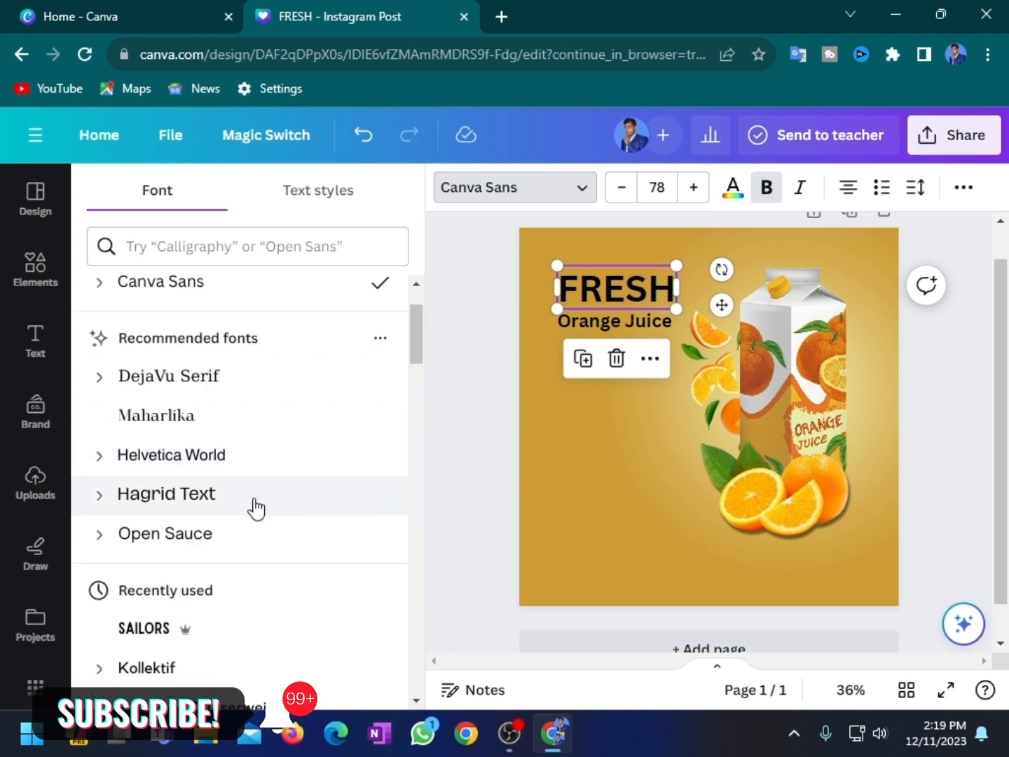
scroll(238, 510, up, 1)
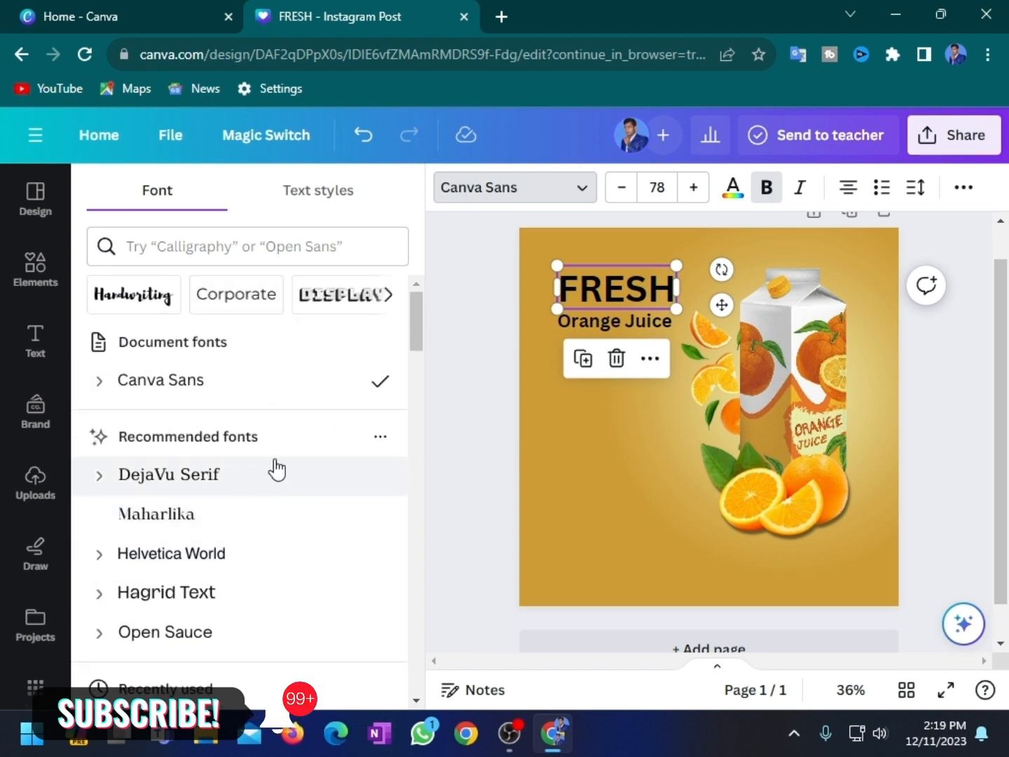
scroll(273, 475, down, 3)
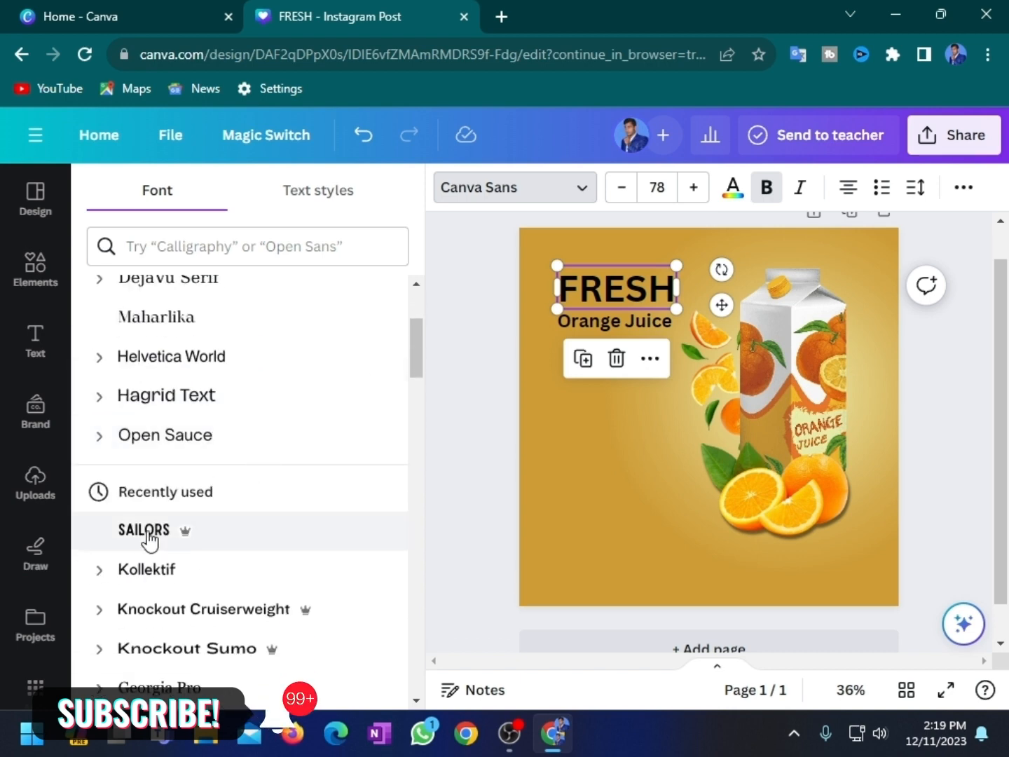
click(143, 529)
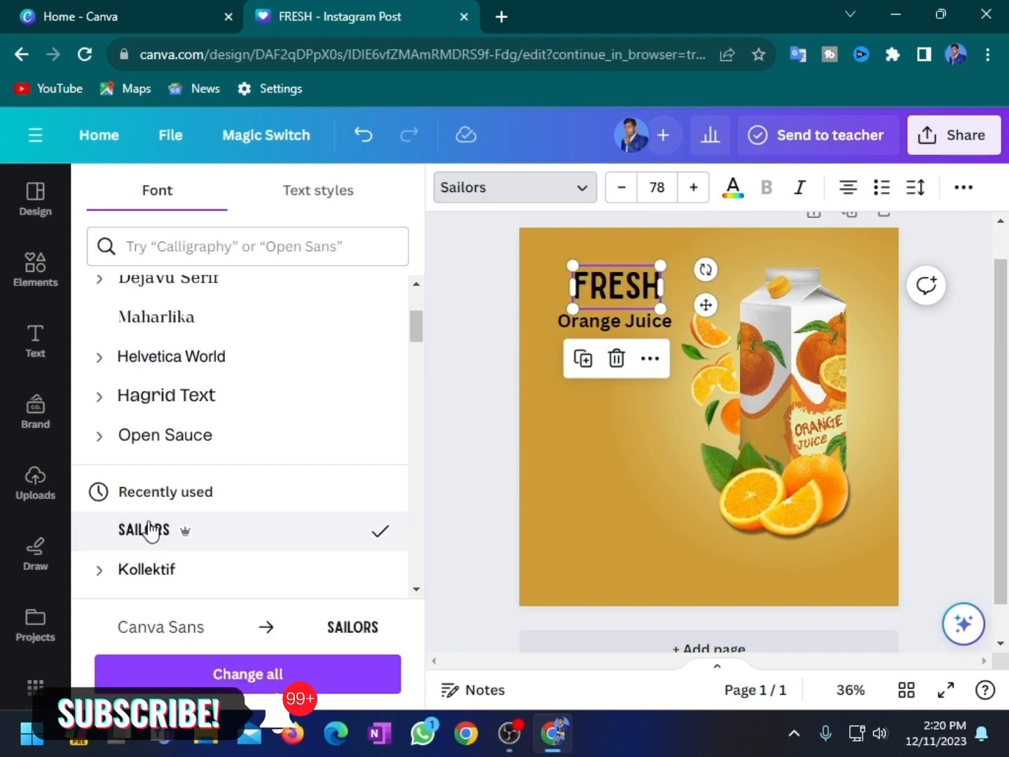
Try the Knockout Sumo and Kollektif fonts on the FRESH heading.
scroll(261, 494, up, 3)
scroll(267, 536, down, 5)
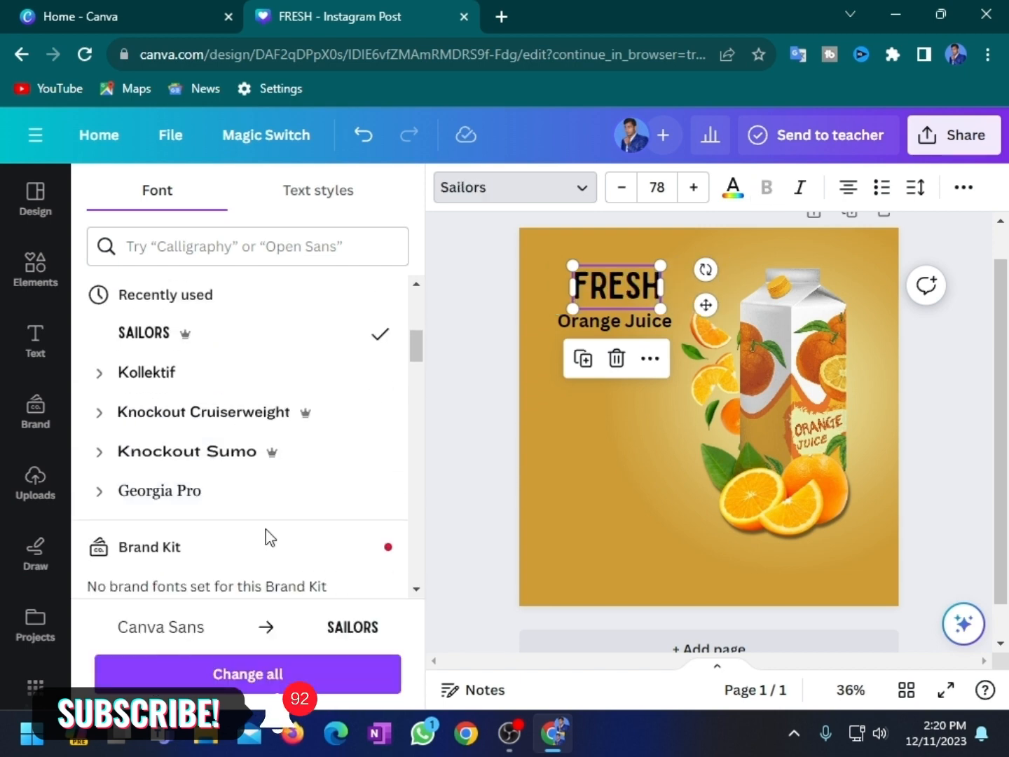
click(213, 452)
scroll(220, 450, up, 3)
scroll(220, 451, down, 3)
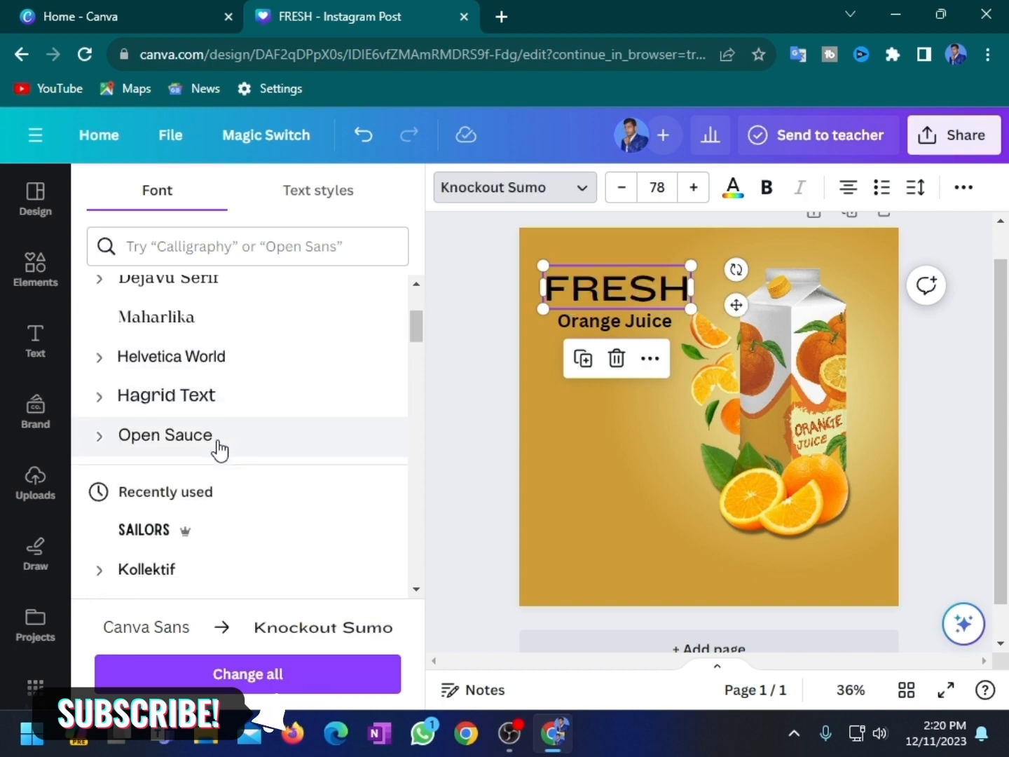
click(171, 475)
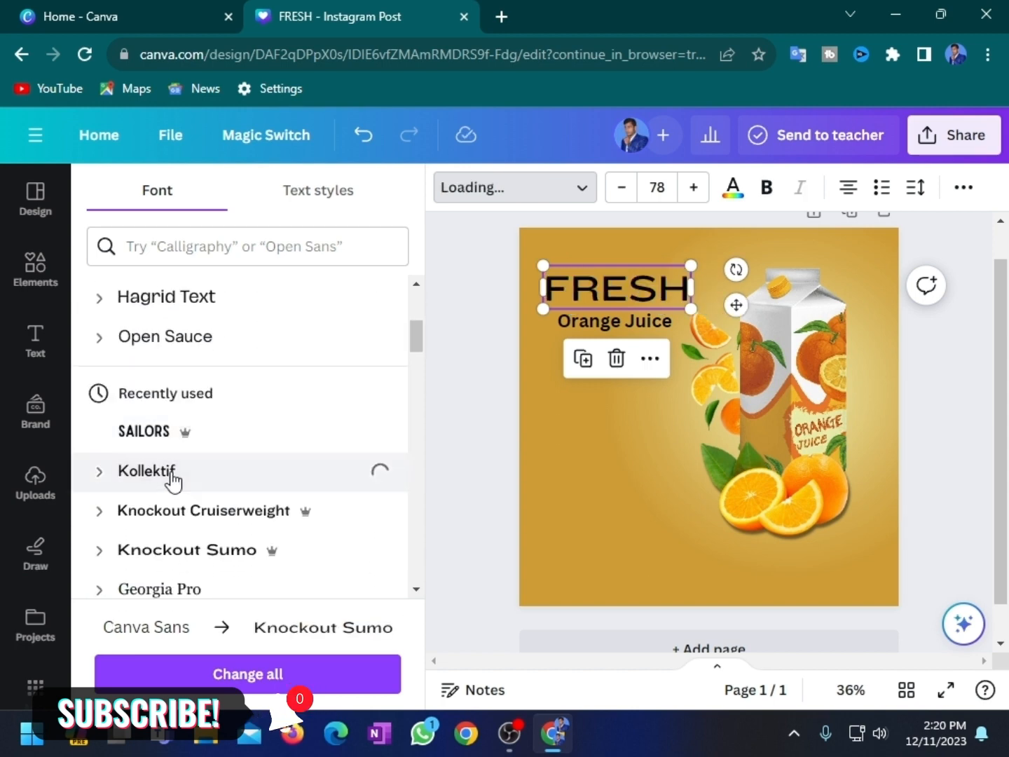
scroll(171, 480, down, 5)
click(217, 352)
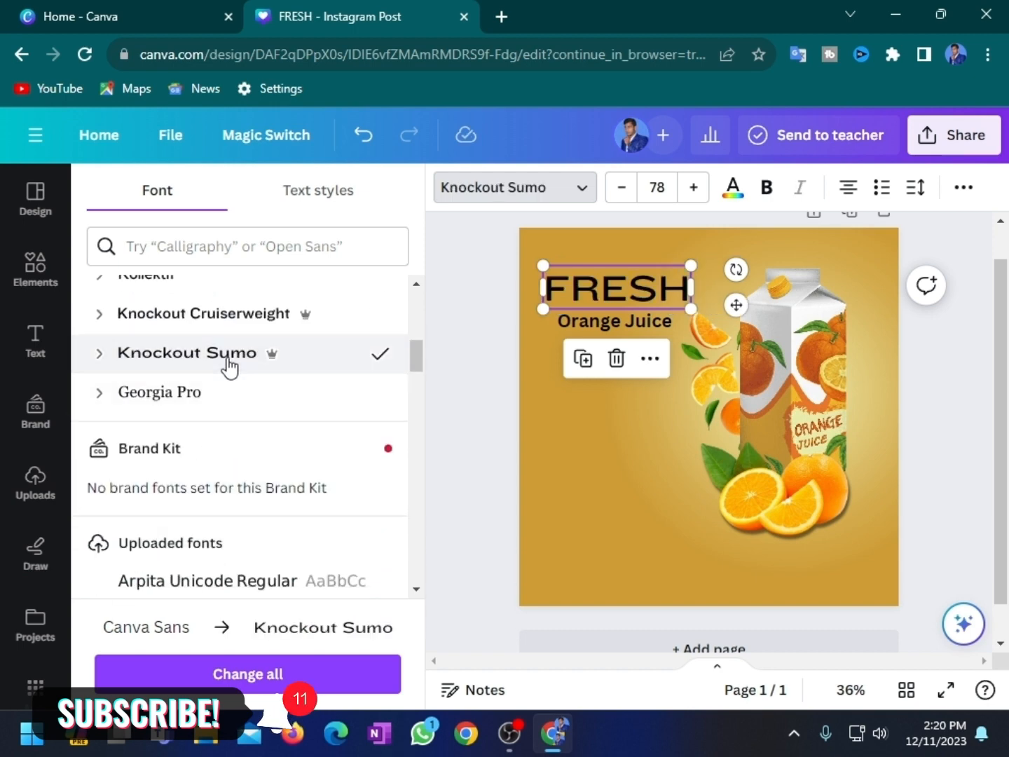
Set the FRESH heading's font to Anton.
scroll(227, 435, down, 5)
scroll(242, 435, down, 15)
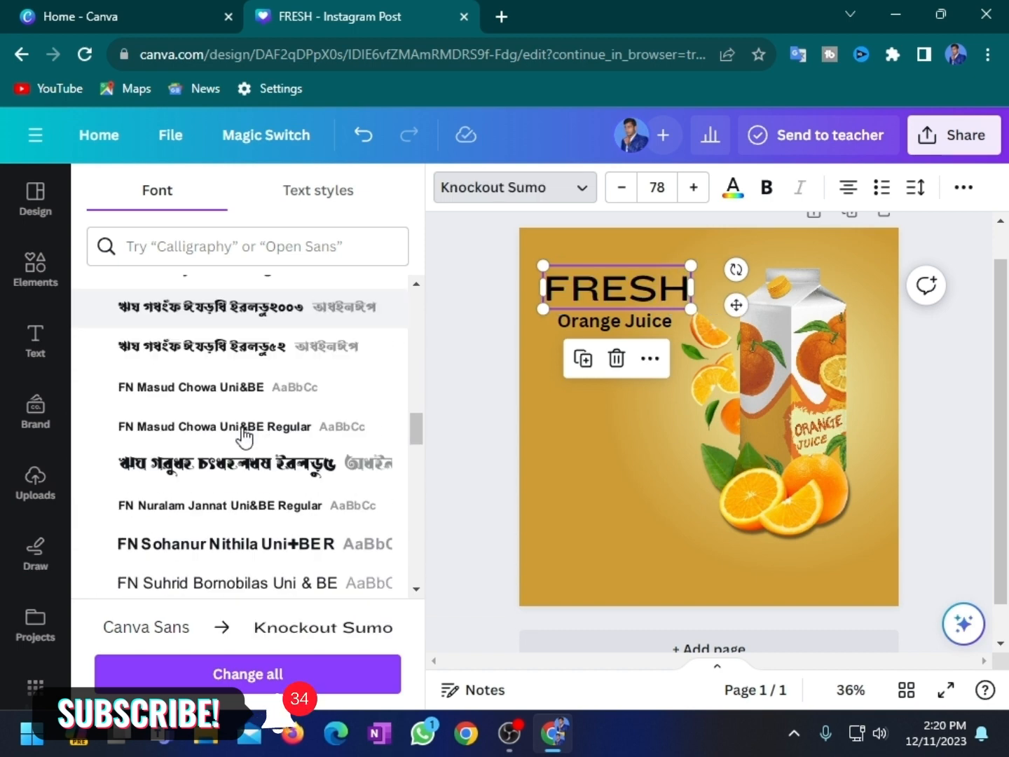
scroll(248, 439, down, 3)
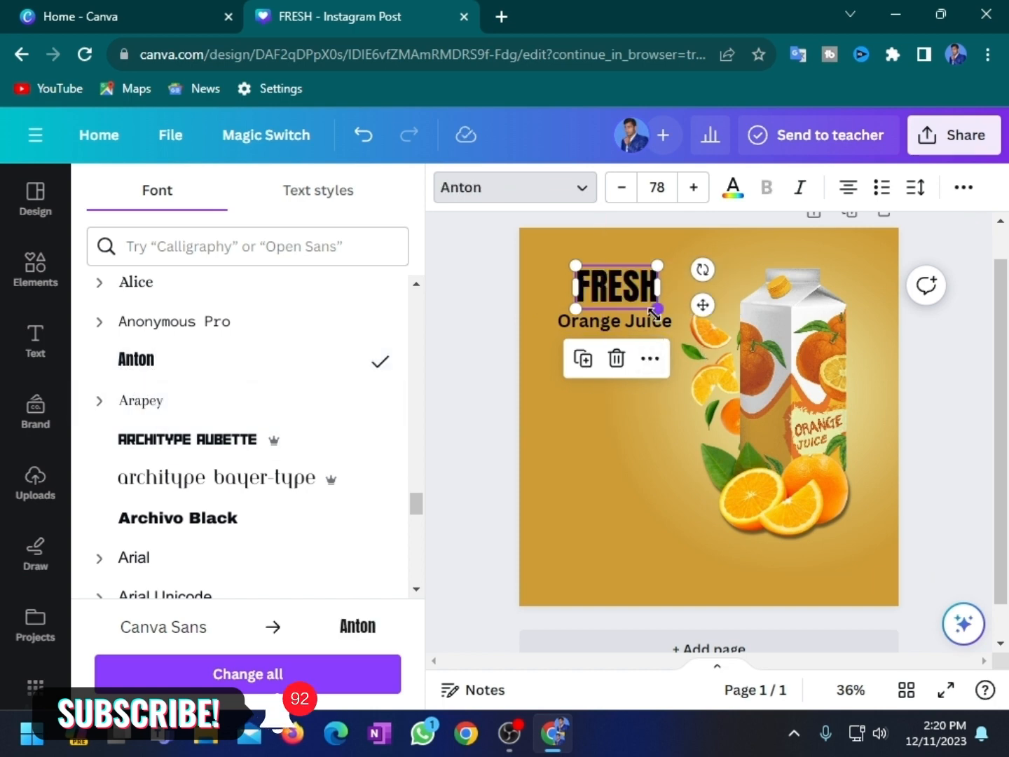
Enlarge the FRESH heading to size 111, move Orange Juice further down the page and realign FRESH in the page's upper-left area.
drag(656, 308, 692, 327)
click(563, 324)
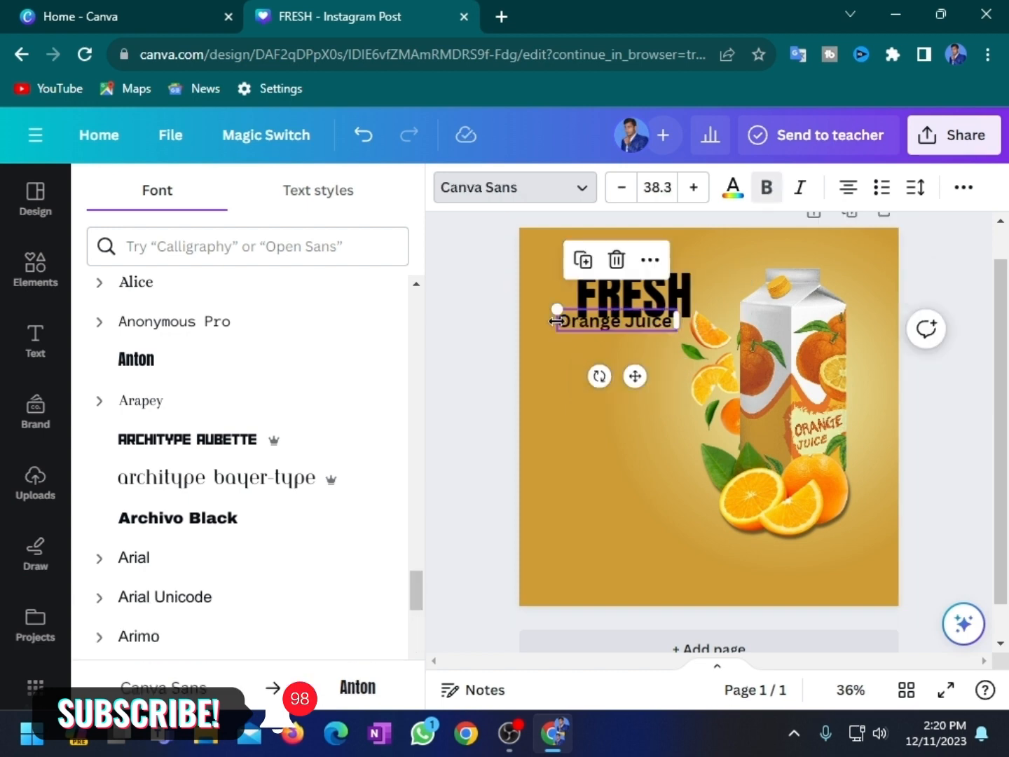
drag(638, 378, 655, 485)
drag(646, 301, 615, 292)
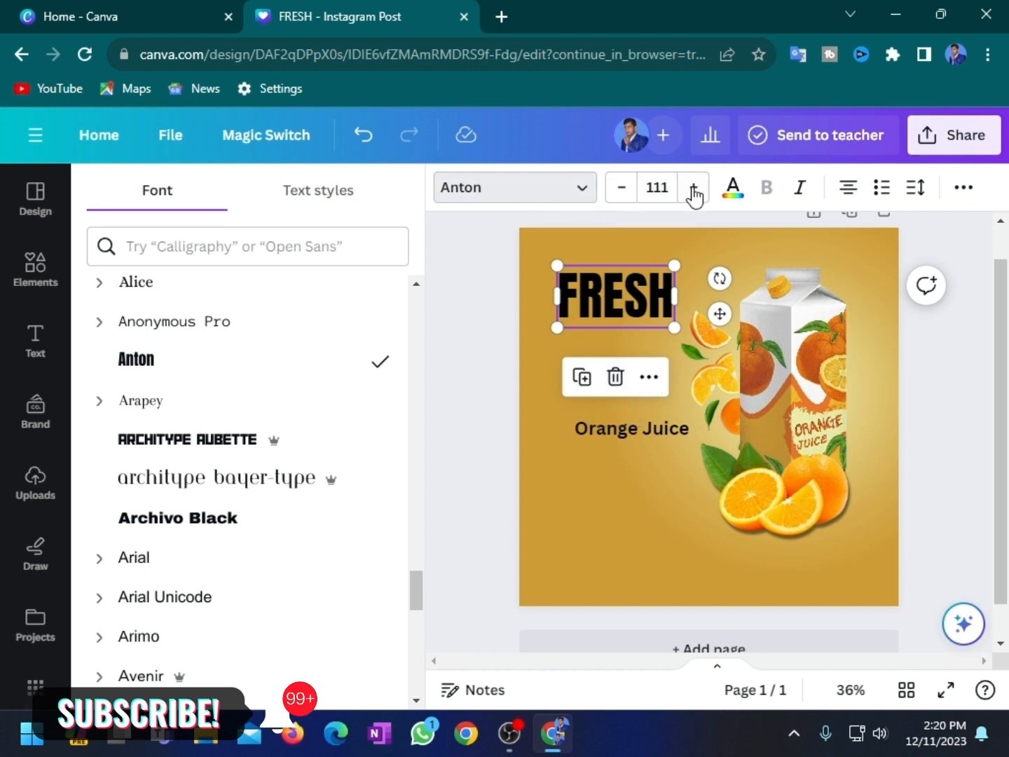
Try the orange, cream, light grey and pale yellow photo colors on the FRESH heading.
click(734, 197)
scroll(255, 479, down, 2)
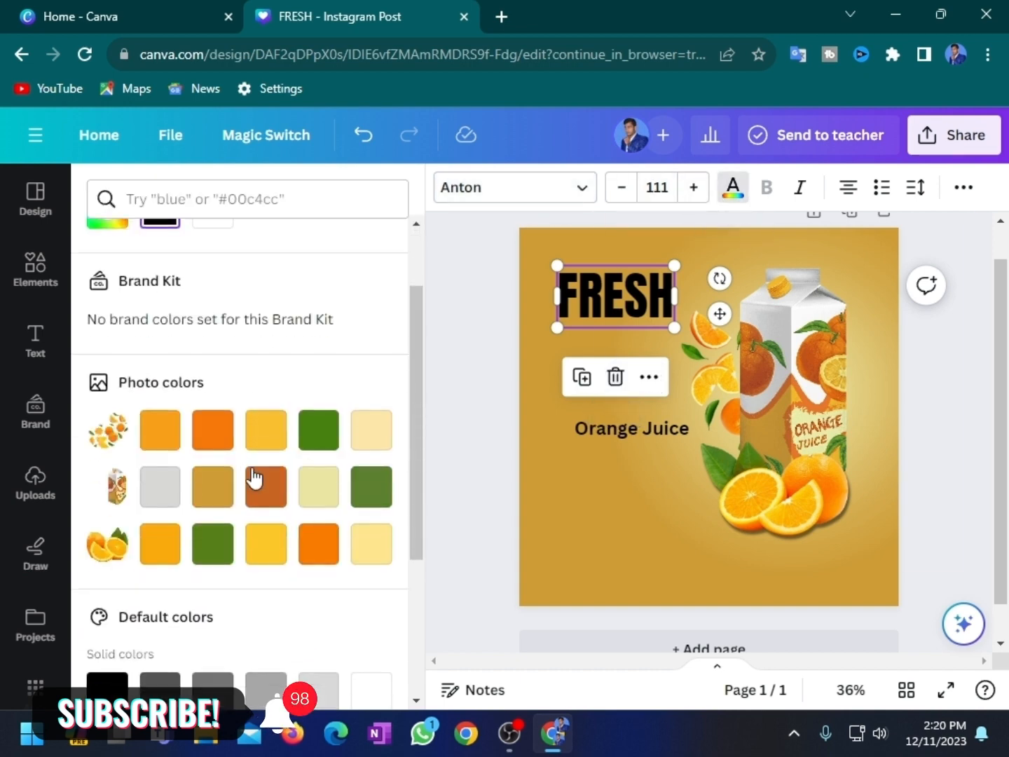
click(161, 429)
click(372, 440)
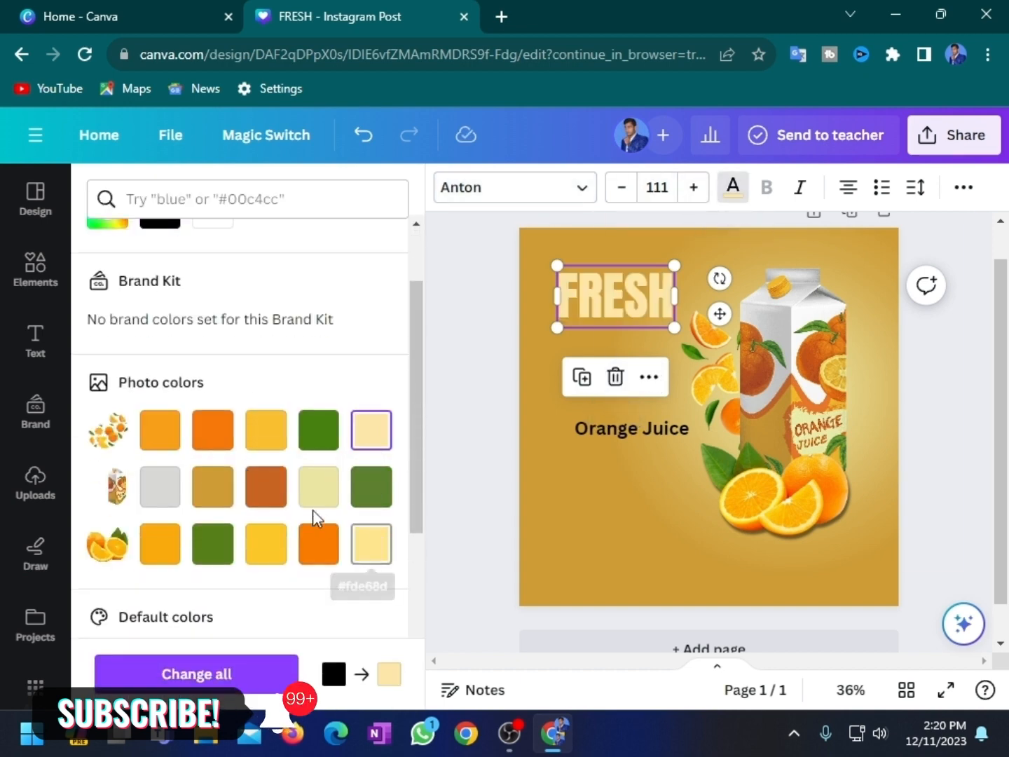
click(173, 491)
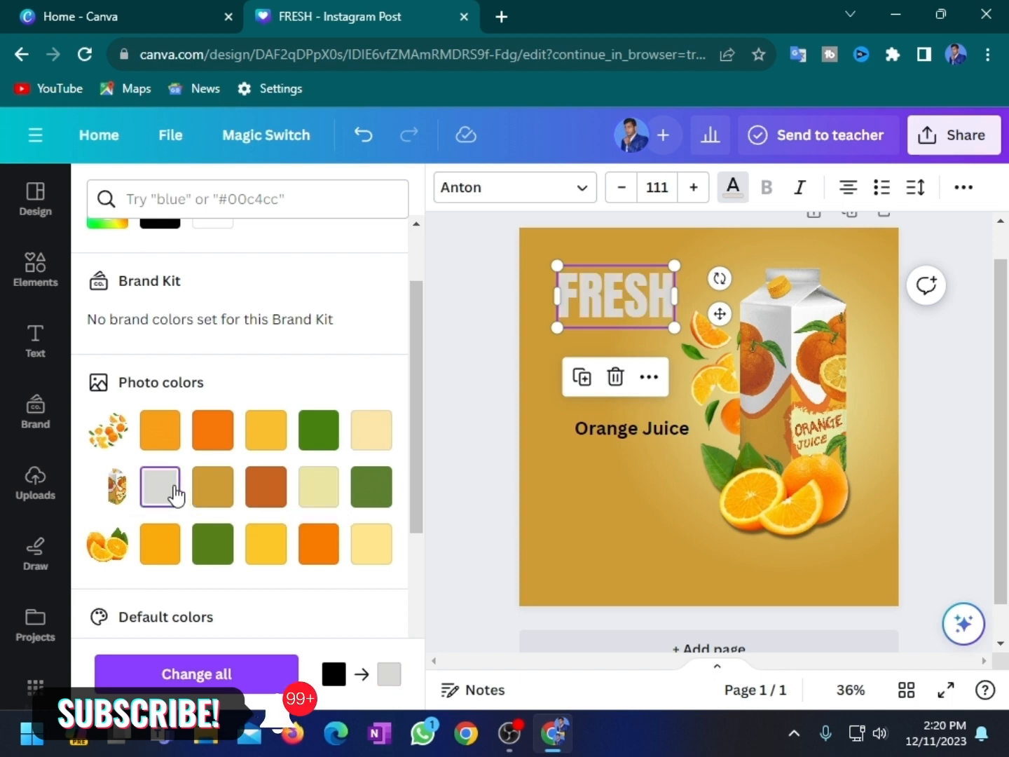
click(379, 546)
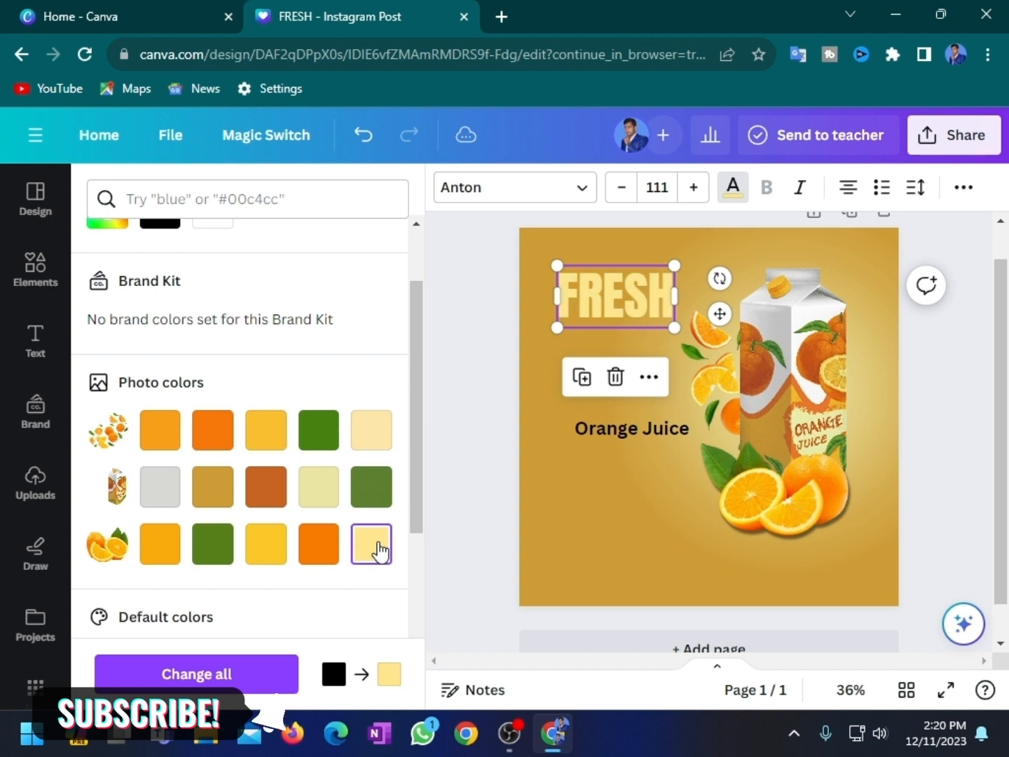
click(159, 489)
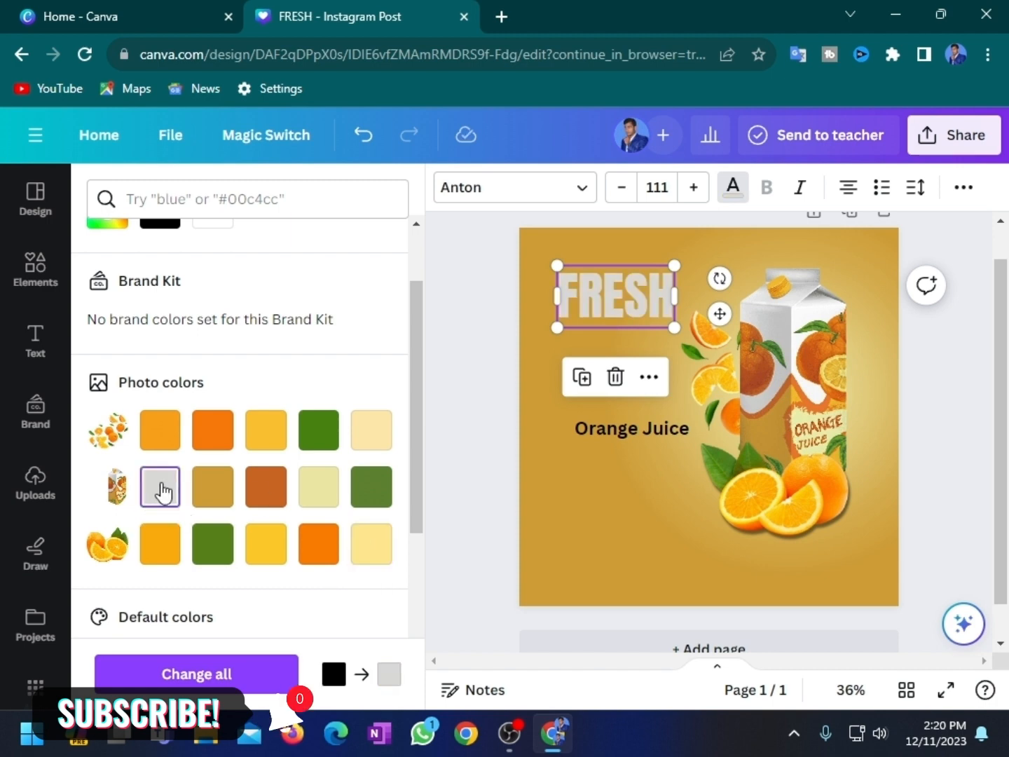
Set the FRESH heading's text color to solid white from the default colors.
scroll(282, 483, down, 3)
click(380, 499)
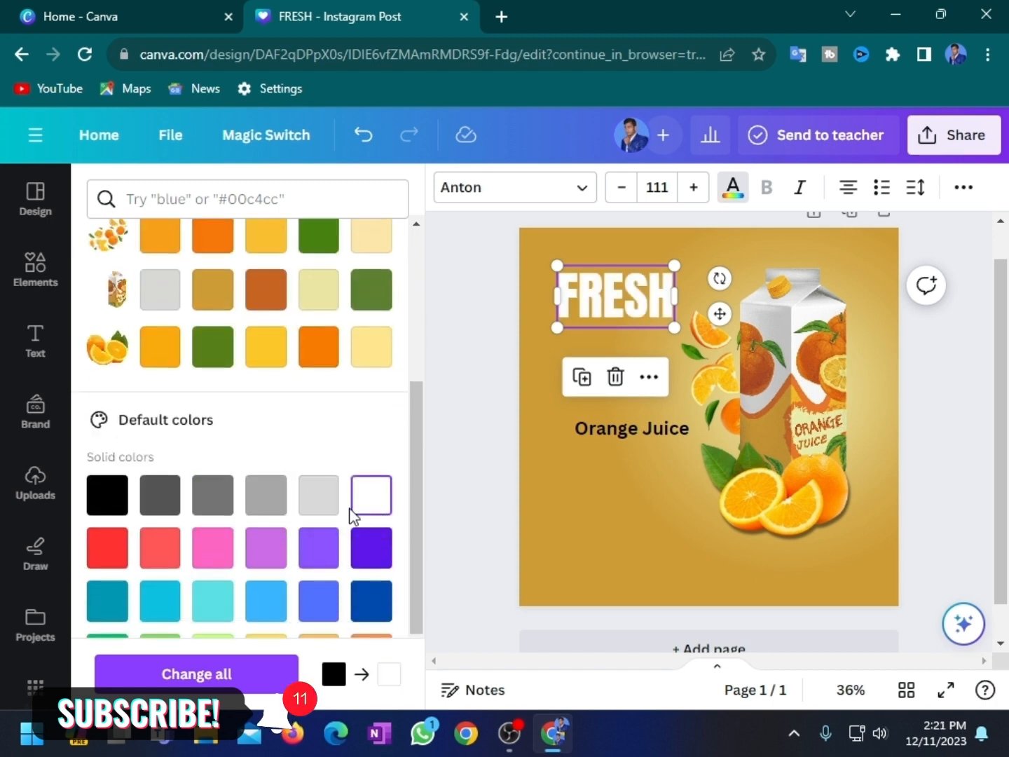
Move the Orange Juice text directly beneath the FRESH heading, aligned to its left edge.
scroll(323, 469, up, 2)
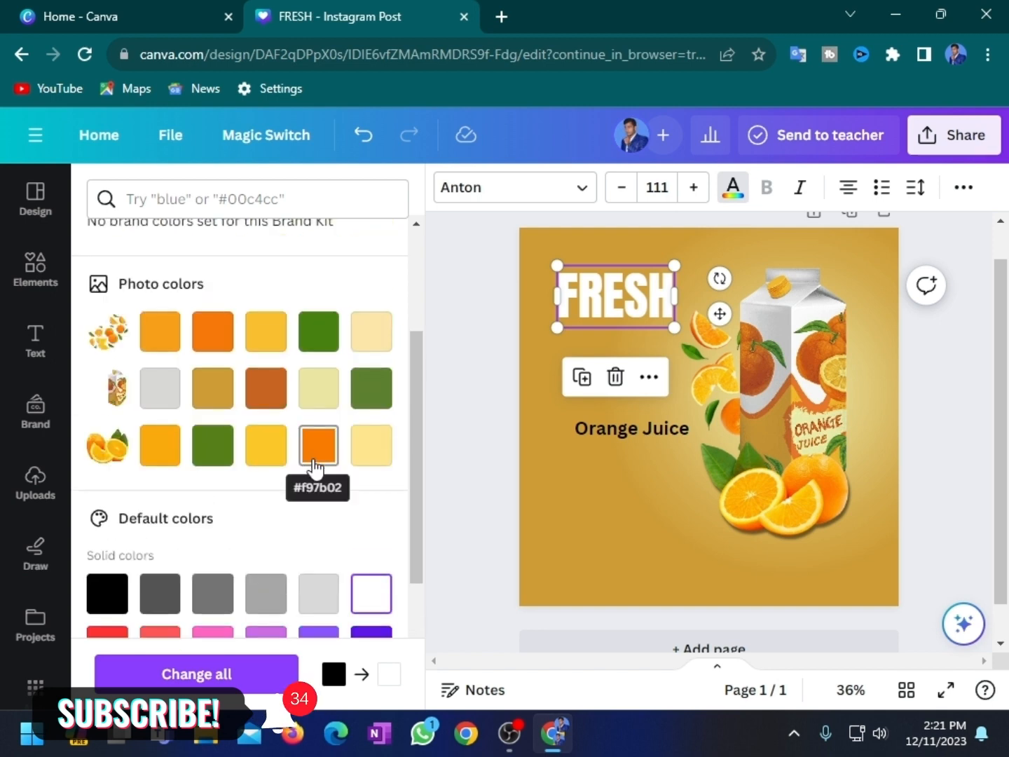
click(658, 432)
drag(652, 430, 640, 341)
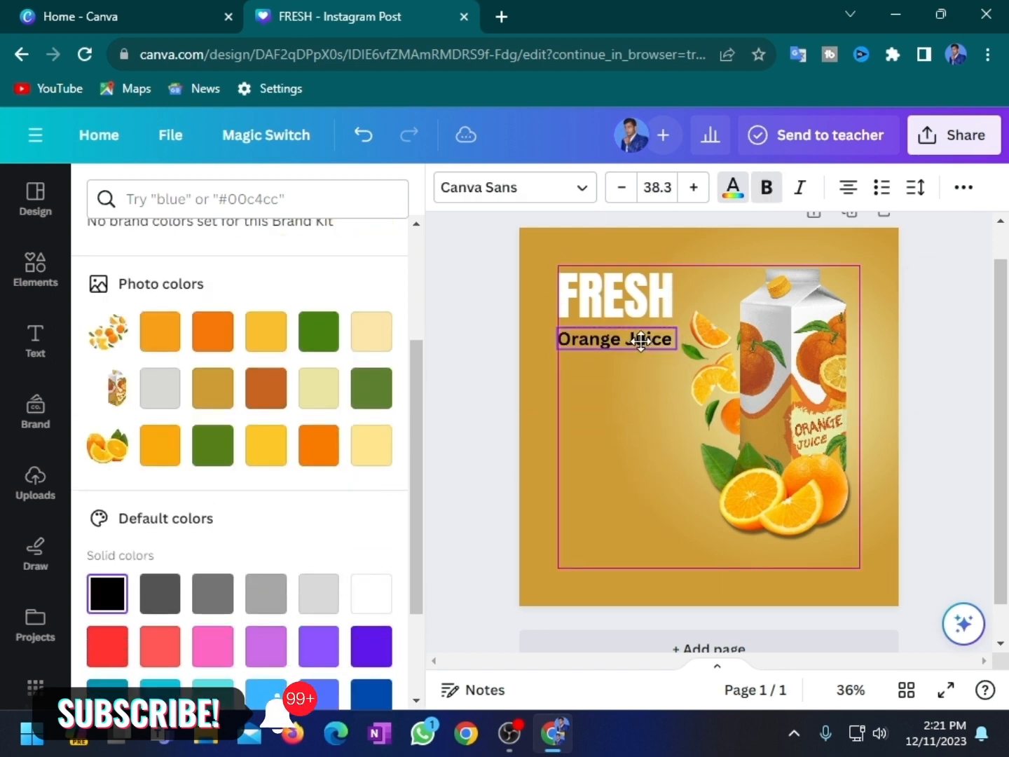
Try the orange, olive green, pale yellow, cream, golden yellow and light grey photo colors on the Orange Juice text.
click(320, 454)
click(356, 389)
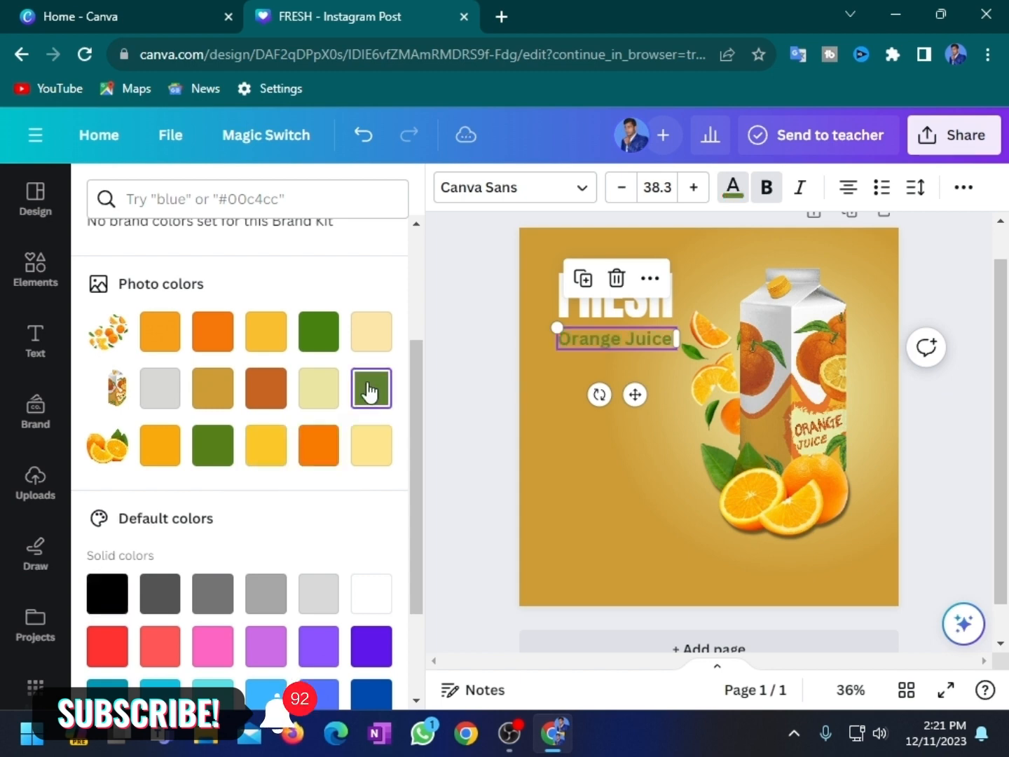
click(319, 395)
click(365, 332)
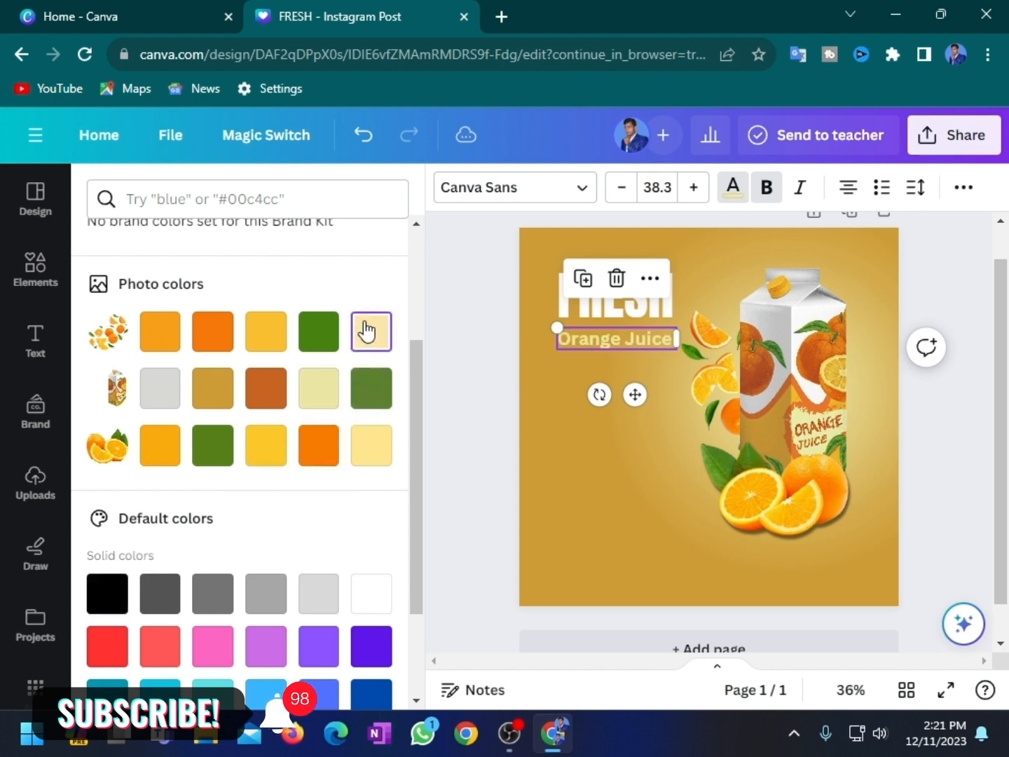
click(269, 342)
click(144, 396)
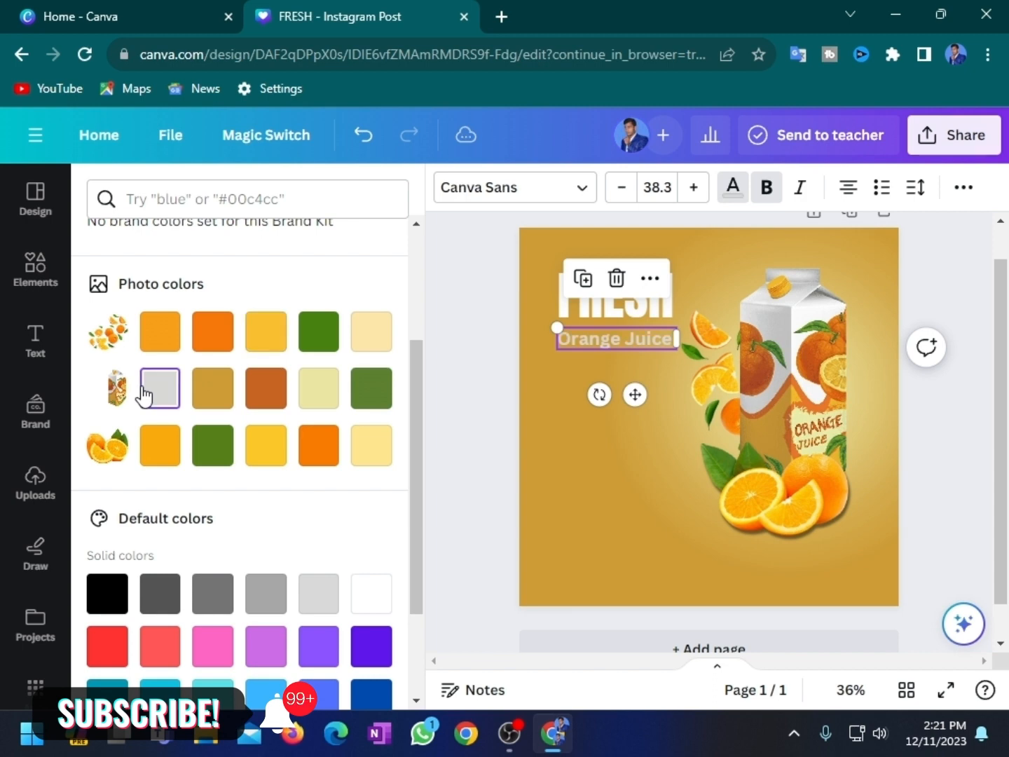
Set the Orange Juice text to solid white from the default colors and check it against the background.
click(384, 611)
click(624, 341)
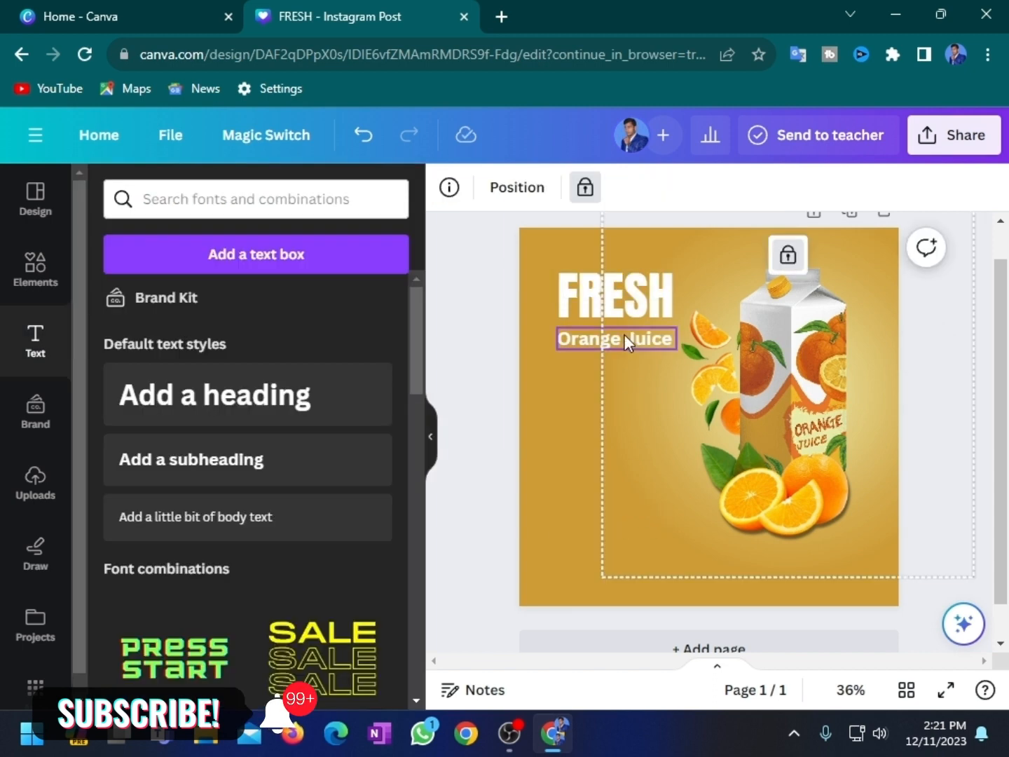
click(634, 337)
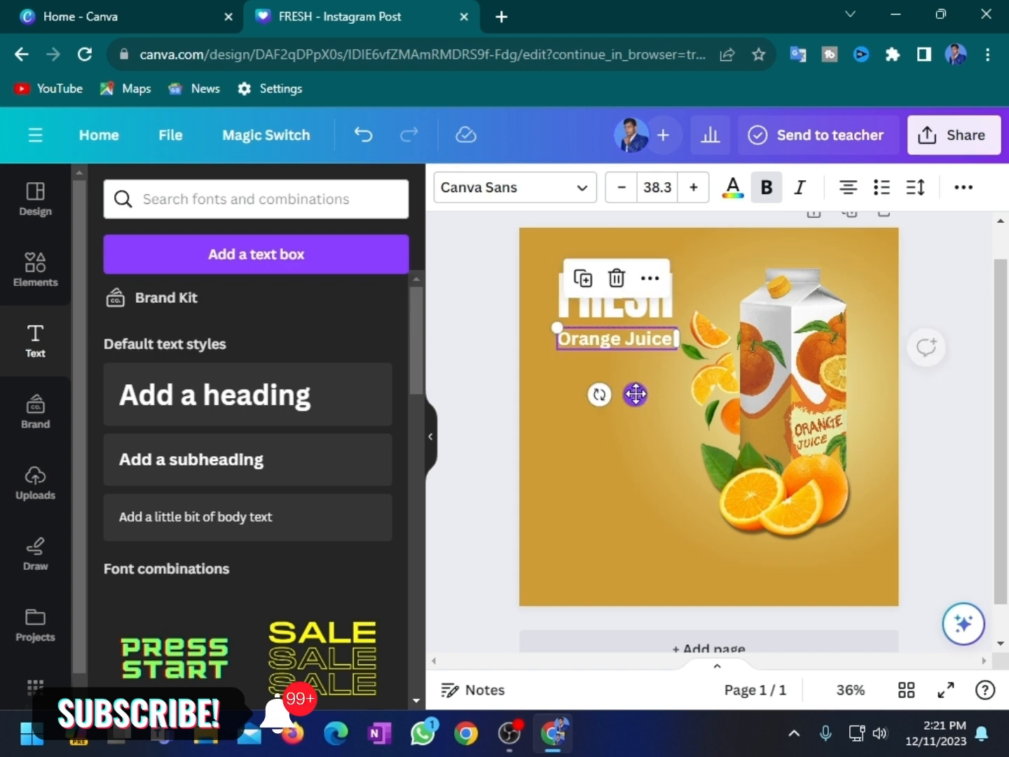
click(623, 451)
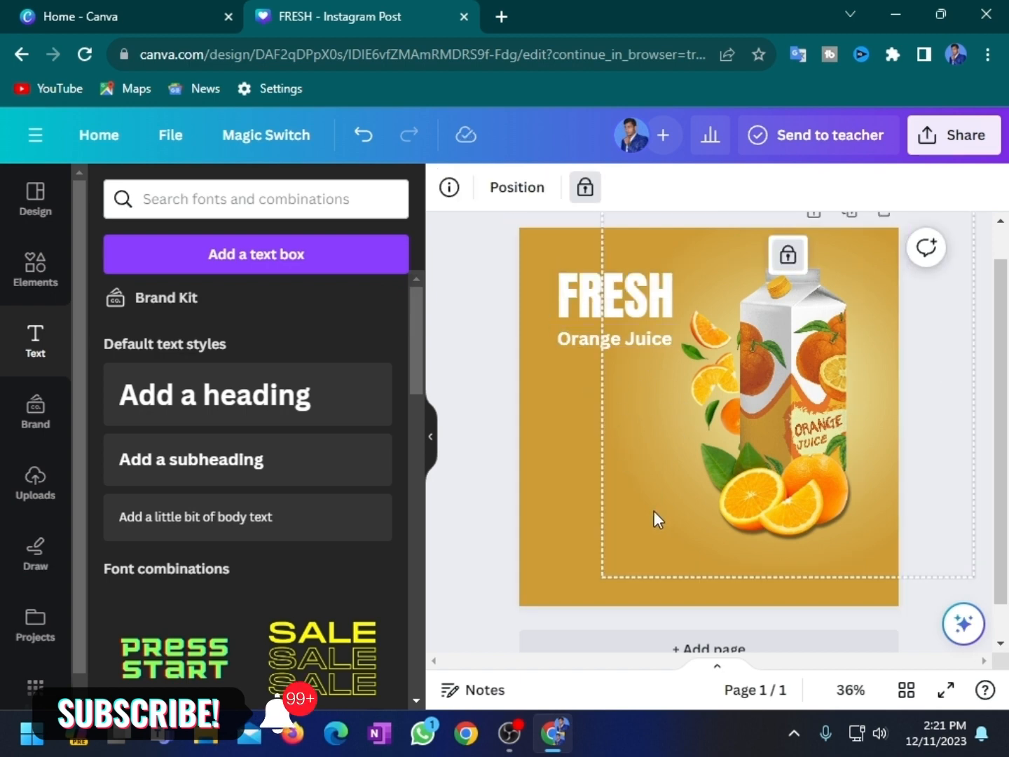
click(646, 331)
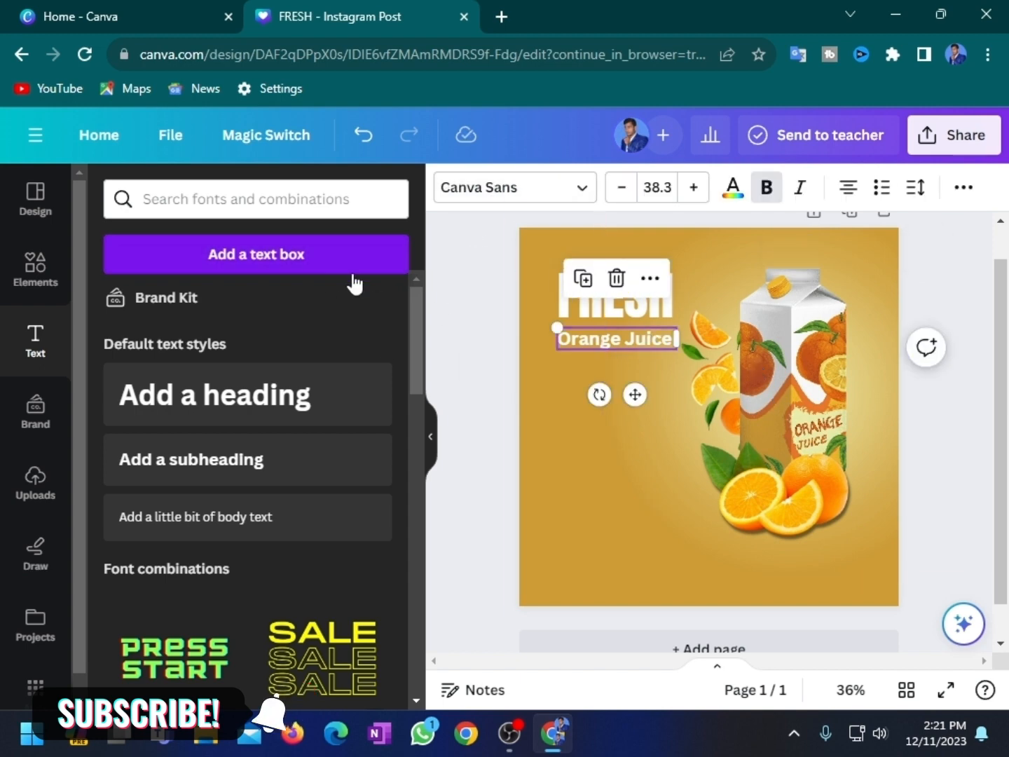
Compare rust, amber, green and orange photo colors on the Orange Juice text, then return it to solid white.
click(733, 187)
scroll(319, 456, down, 2)
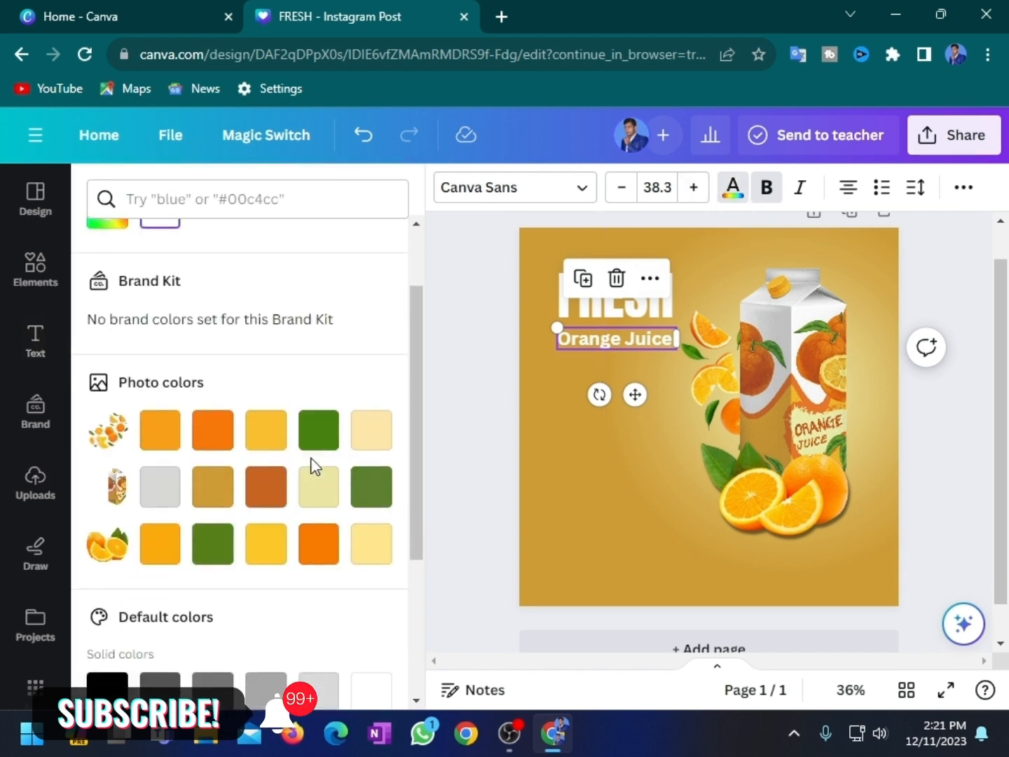
click(265, 494)
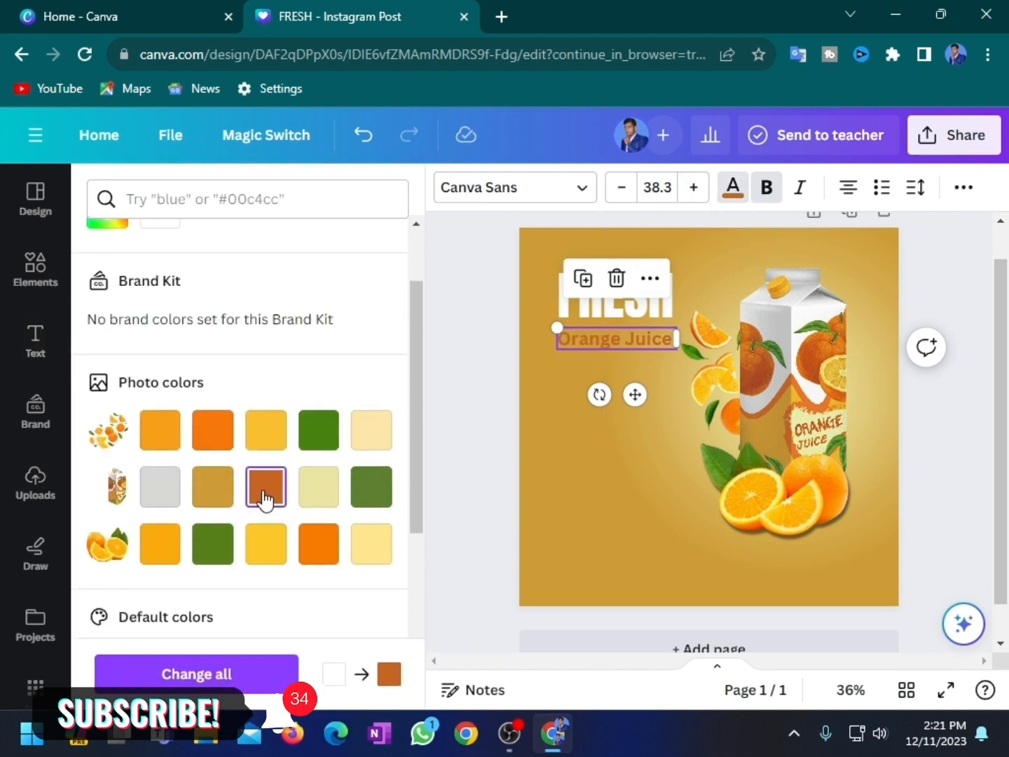
scroll(265, 498, down, 2)
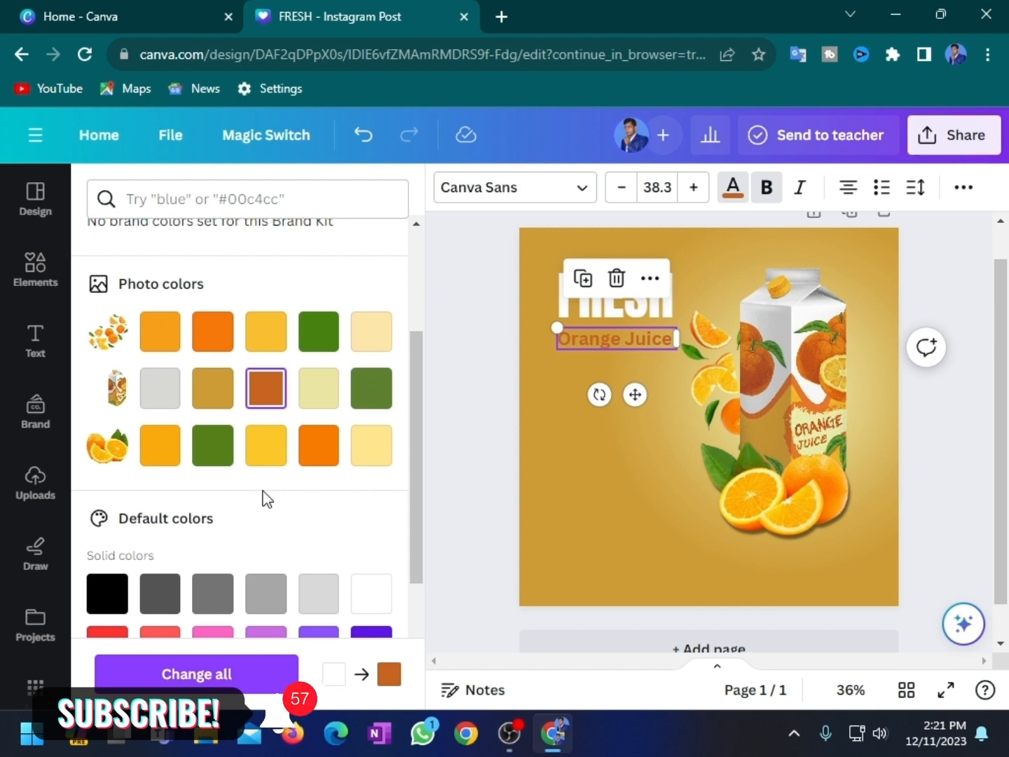
click(159, 445)
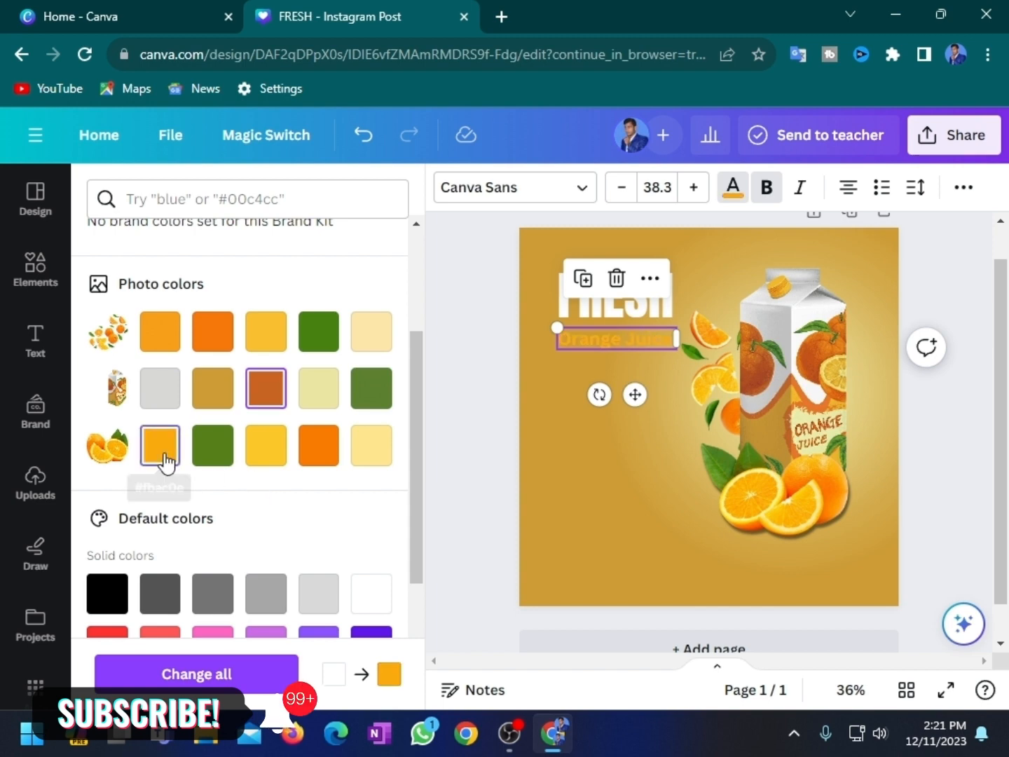
click(272, 401)
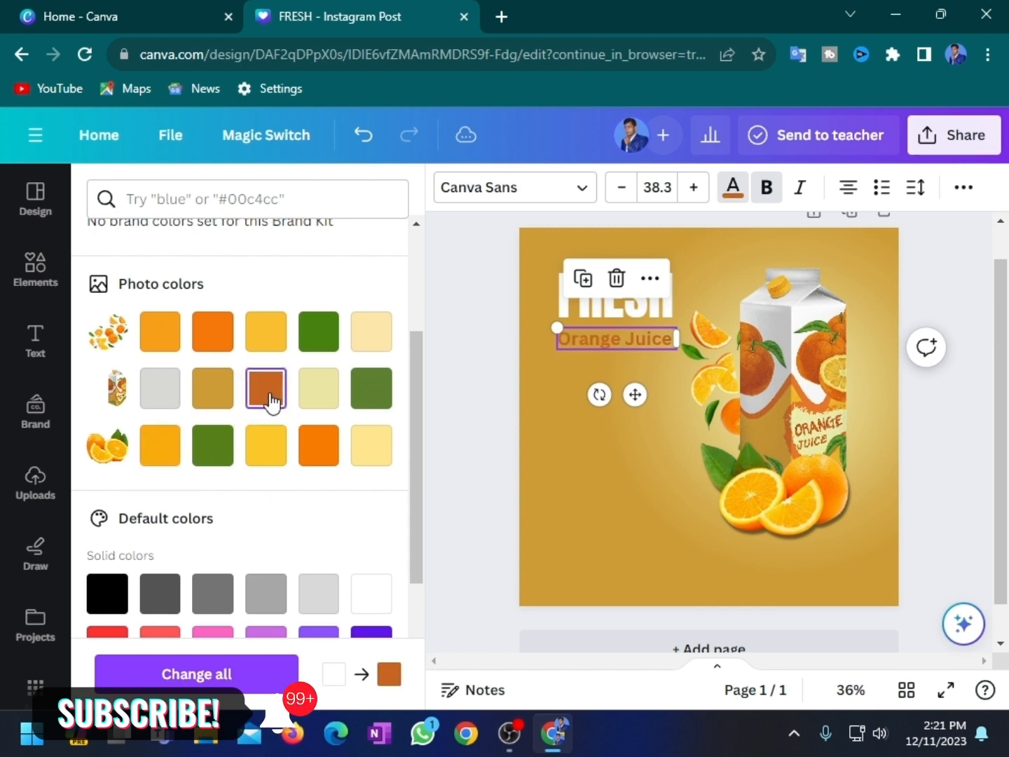
click(371, 389)
click(319, 331)
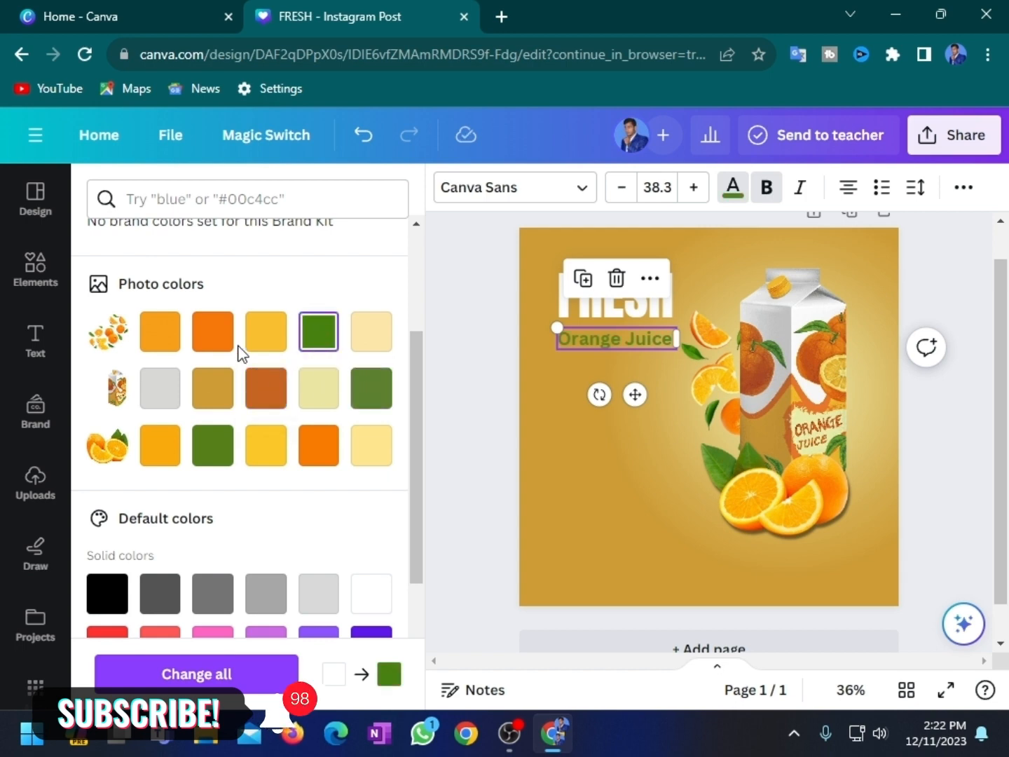
click(212, 335)
scroll(249, 415, down, 3)
scroll(249, 415, up, 2)
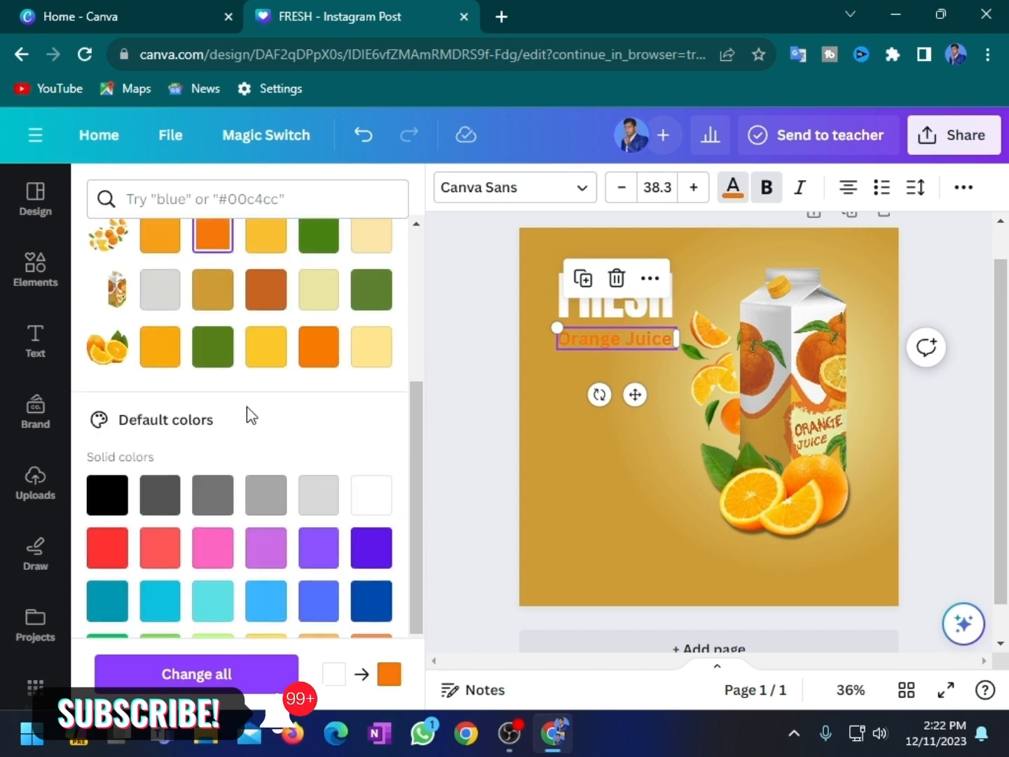
click(373, 506)
scroll(313, 365, up, 3)
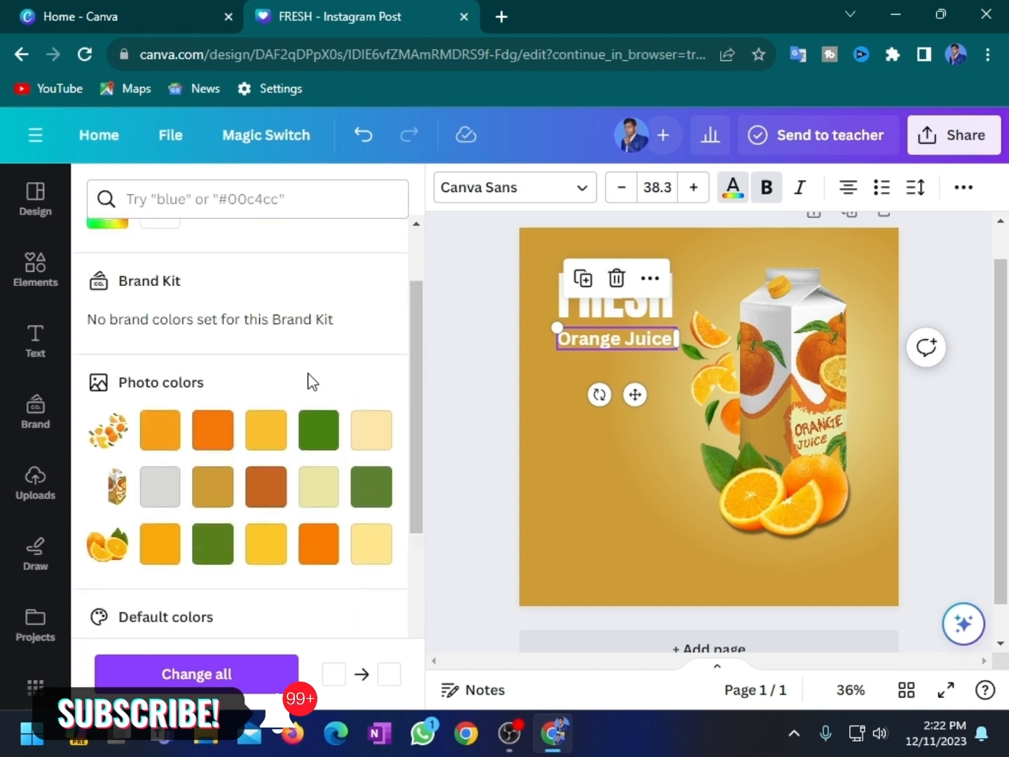
Test the bright orange, light orange and dark green photo colors on the Orange Juice text.
scroll(203, 347, down, 2)
click(210, 333)
click(161, 335)
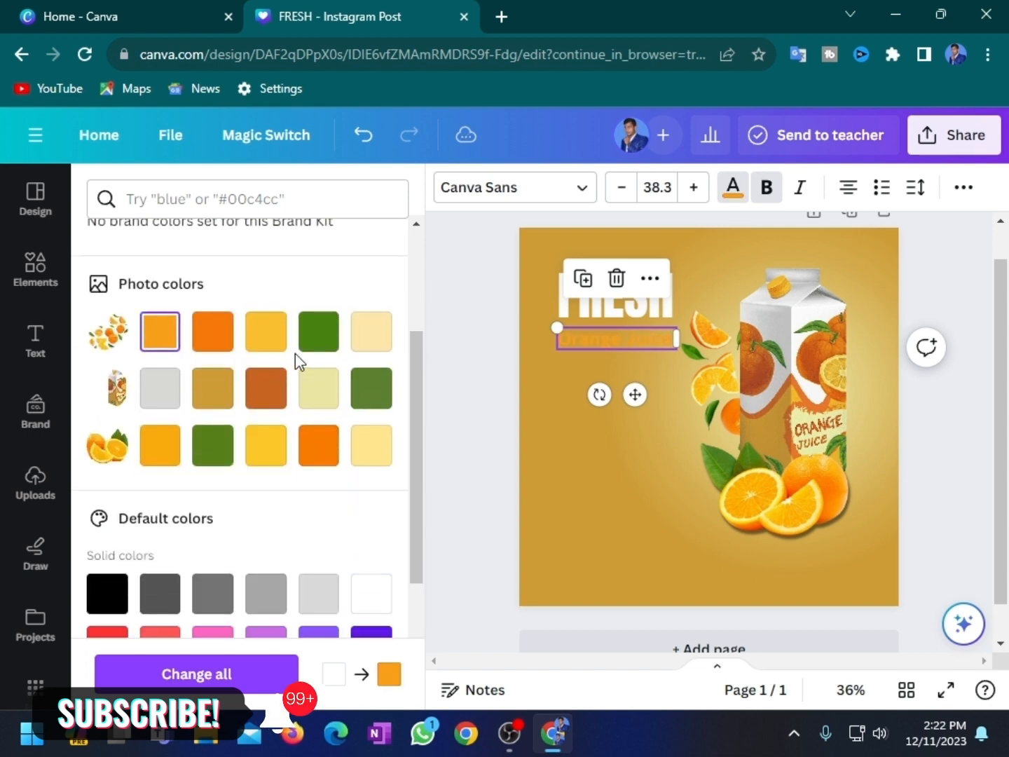
click(320, 343)
click(319, 444)
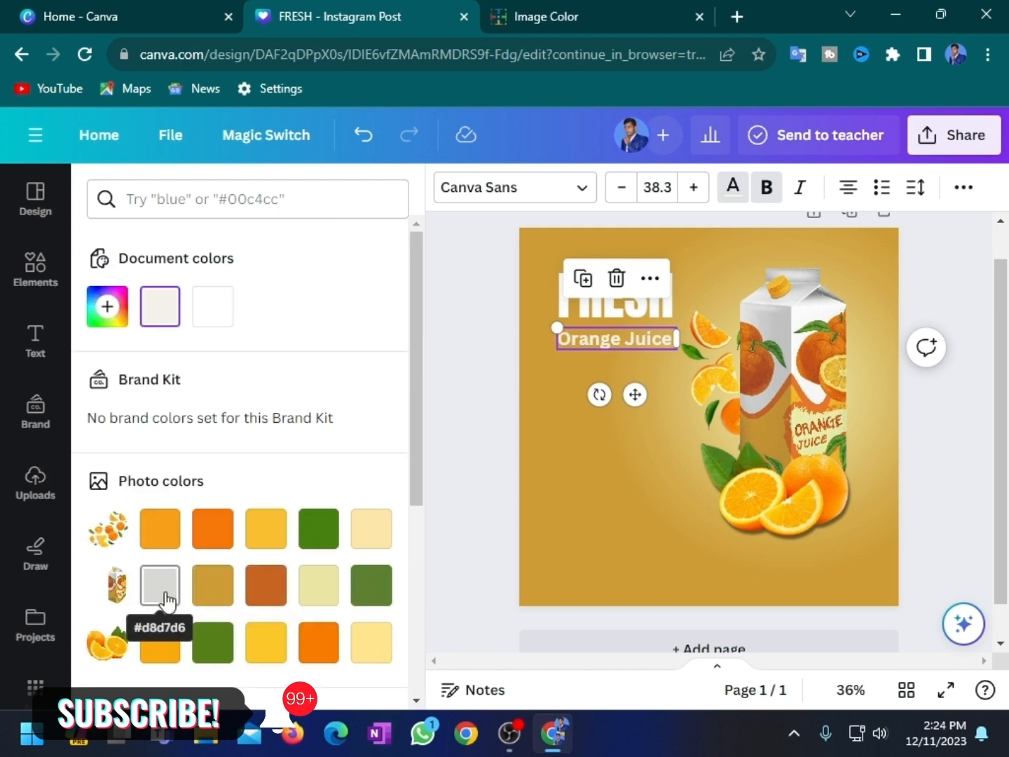
Compare light grey and white on the Orange Juice text and apply the off-white document color.
click(165, 596)
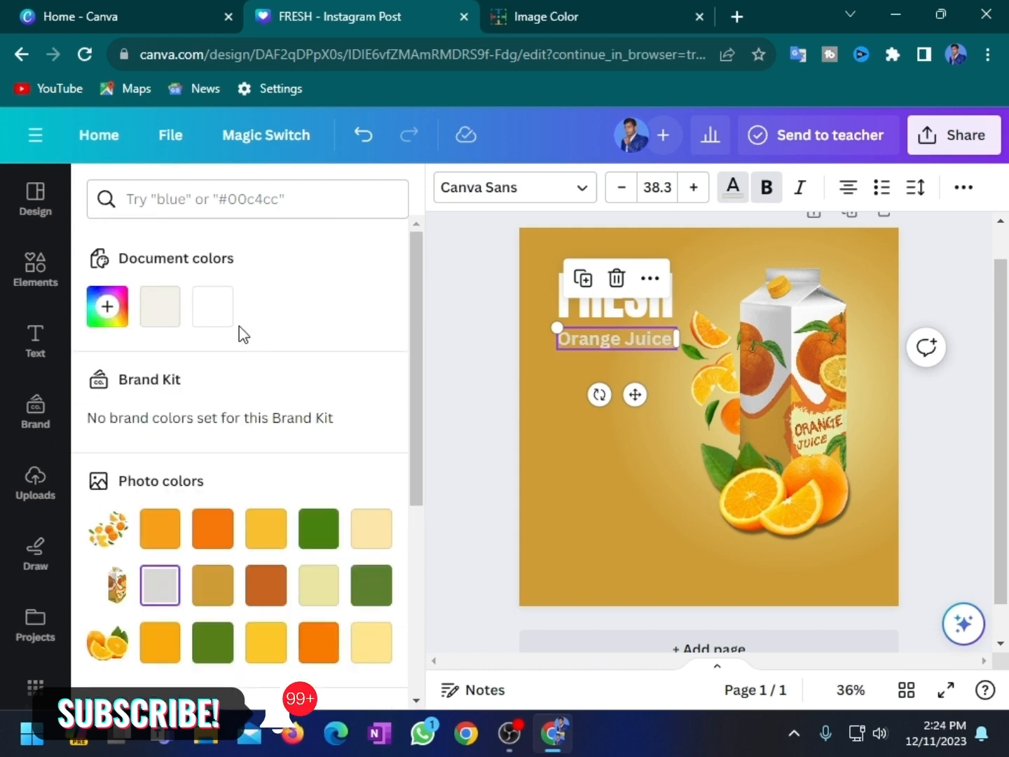
click(212, 308)
click(163, 308)
scroll(266, 482, down, 2)
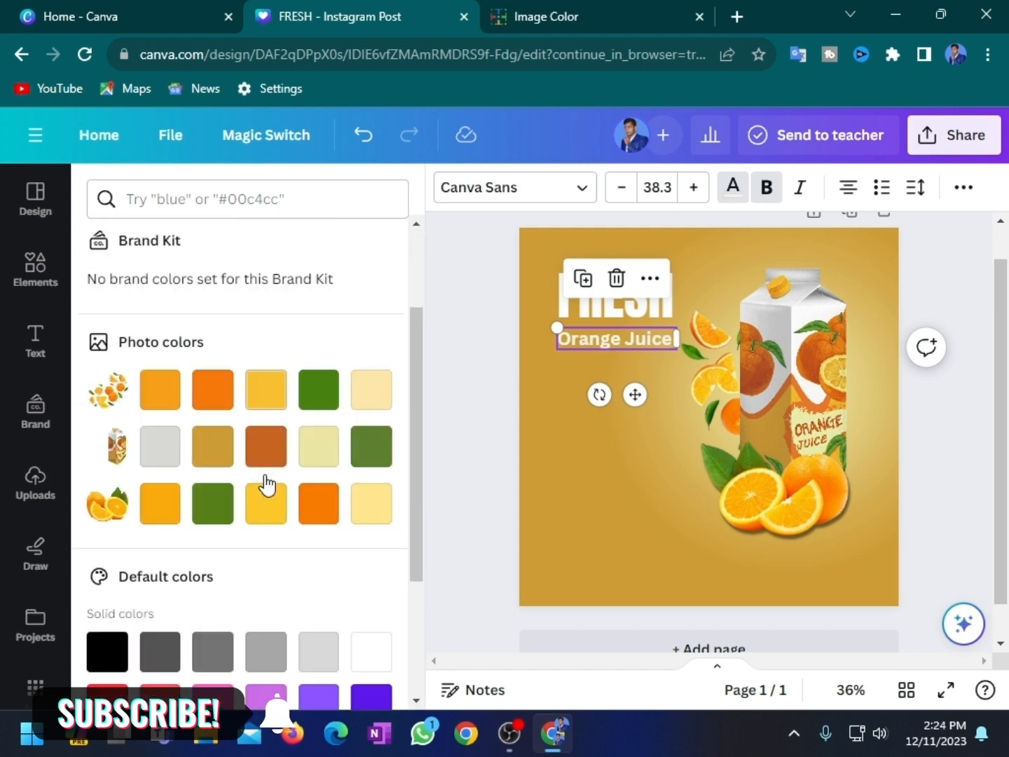
scroll(267, 483, down, 3)
click(556, 486)
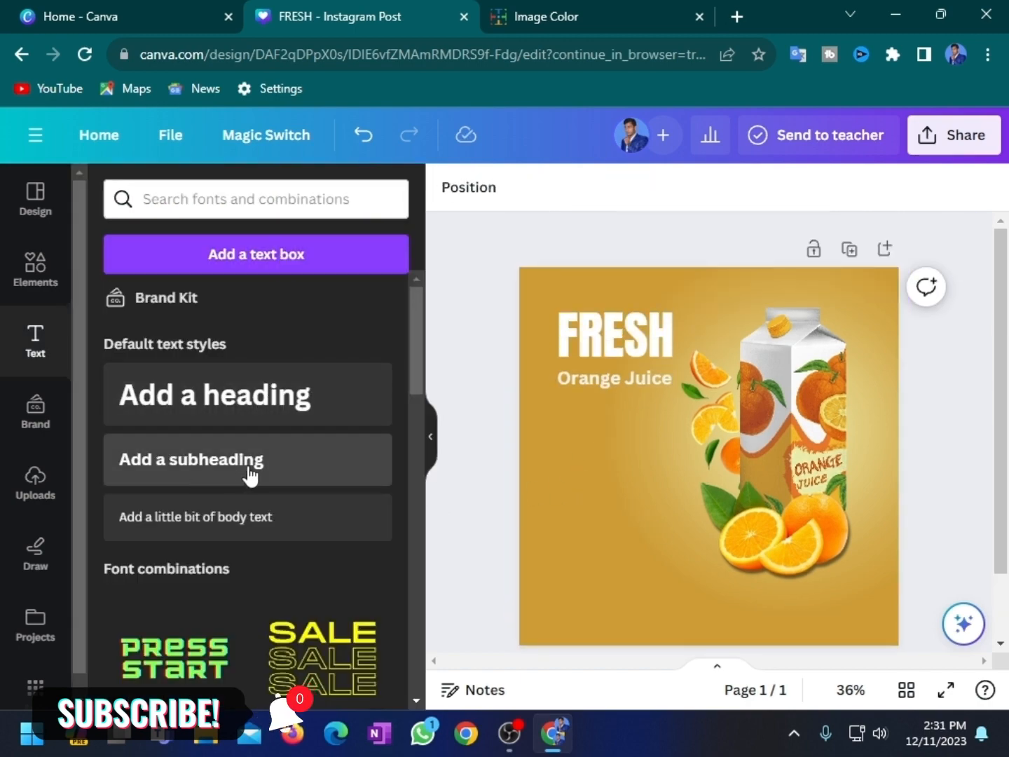
Add a subheading reading "Fresh Your Life Style" and move it beneath Orange Juice.
click(249, 477)
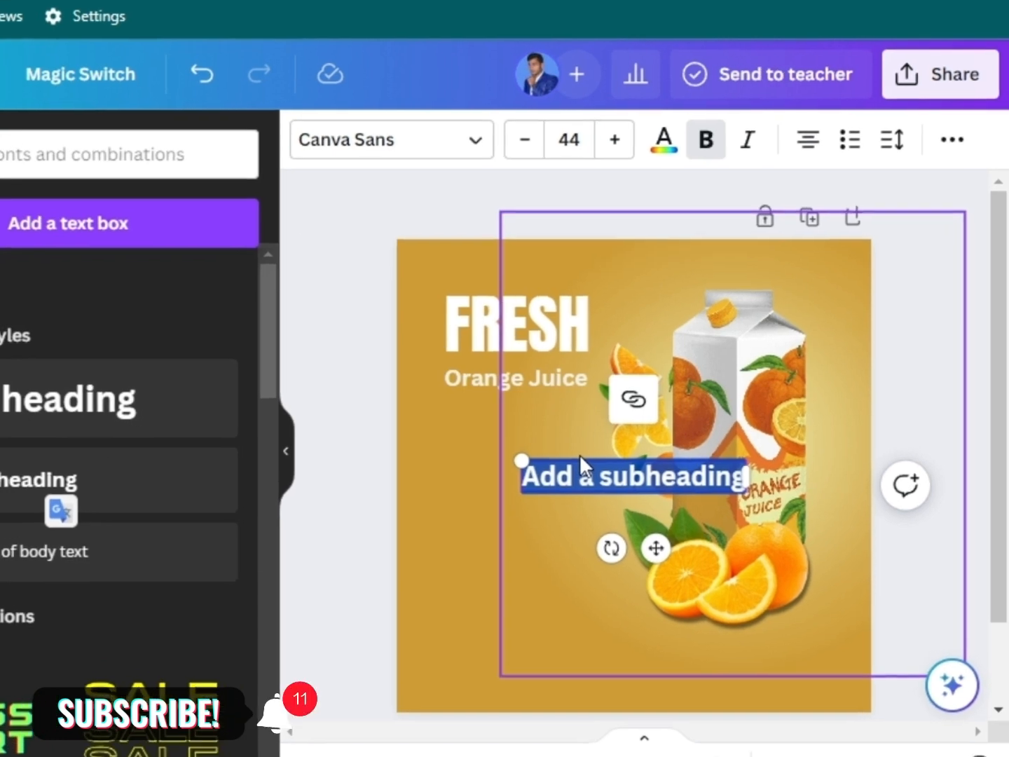
text(Fresh Your)
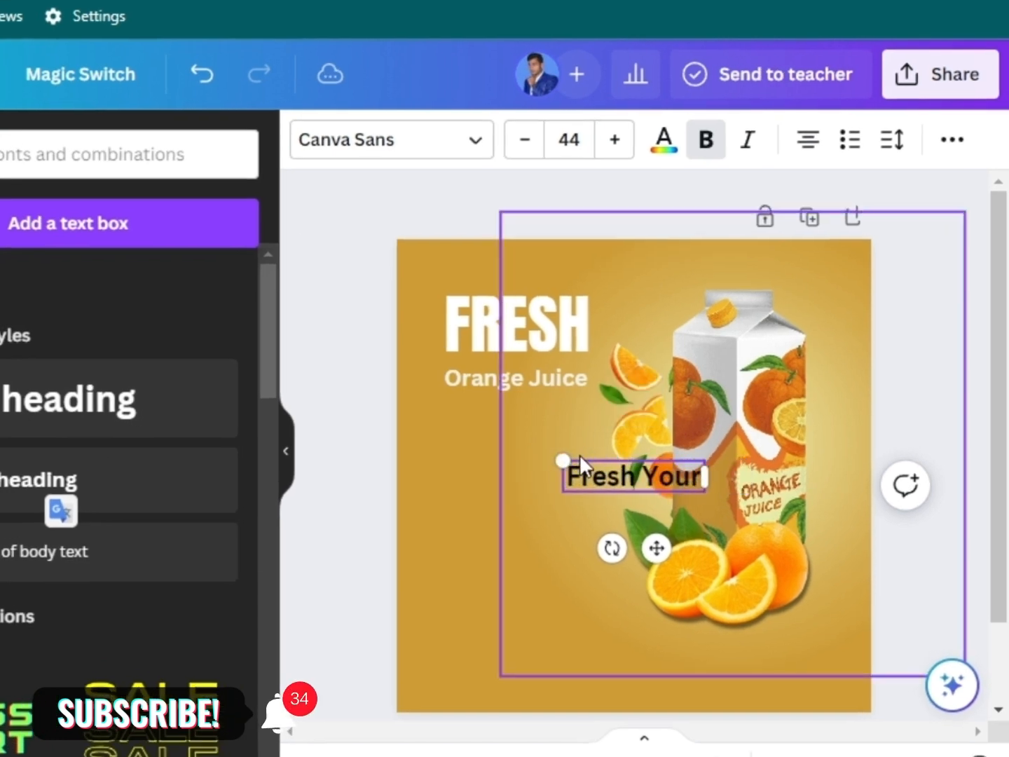
text( Life Style)
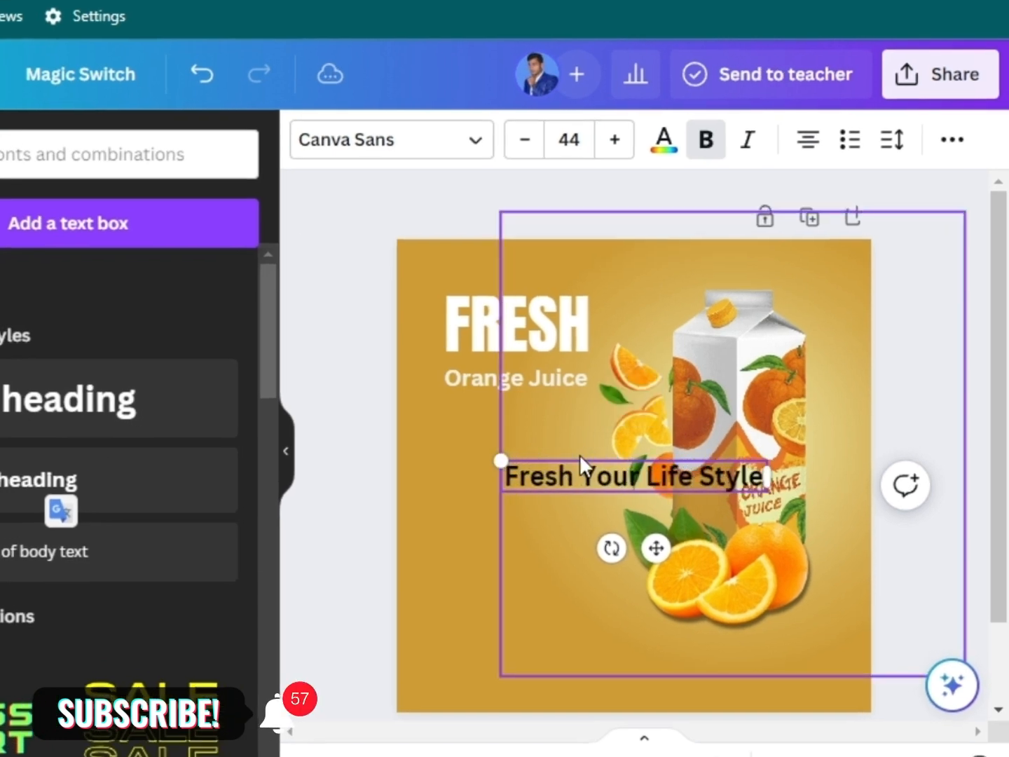
drag(653, 547, 557, 501)
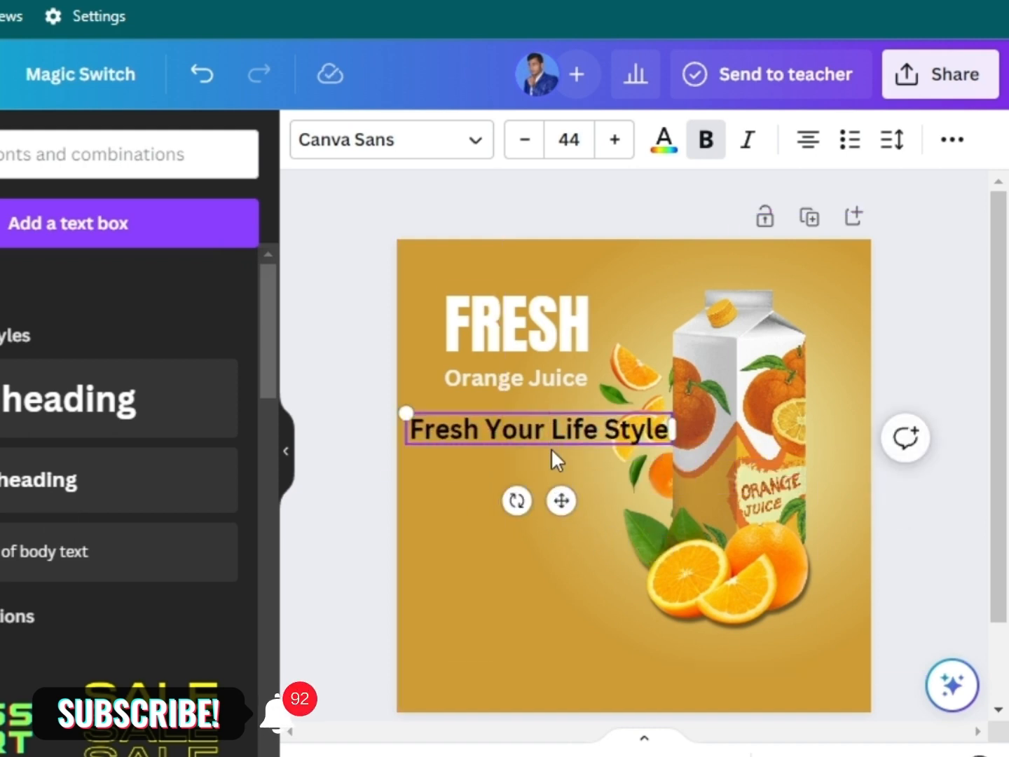
Break the Fresh Your Life Style subheading into two lines, shrink it to size 36.2 and position it below Orange Juice.
key(Return)
drag(558, 526, 544, 537)
drag(595, 421, 569, 433)
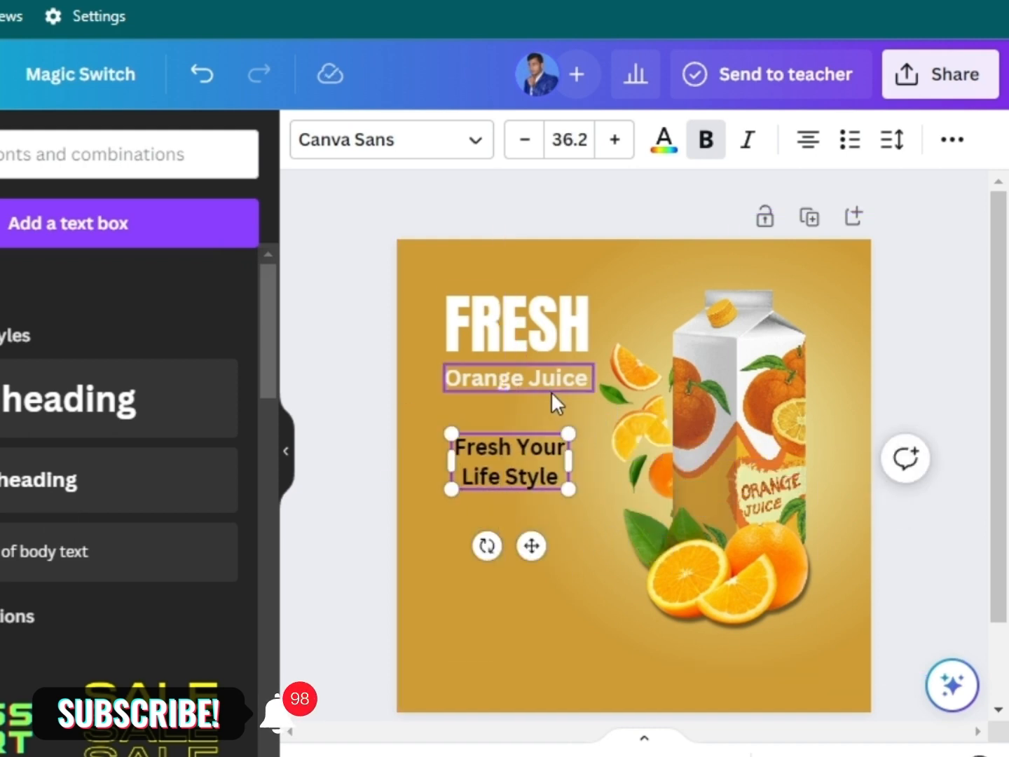
Enlarge Orange Juice to size 42.8 close beneath FRESH, and shrink Fresh Your Life Style to 30.8 centered just below it.
click(550, 386)
drag(444, 363, 426, 359)
drag(530, 445, 559, 410)
click(537, 525)
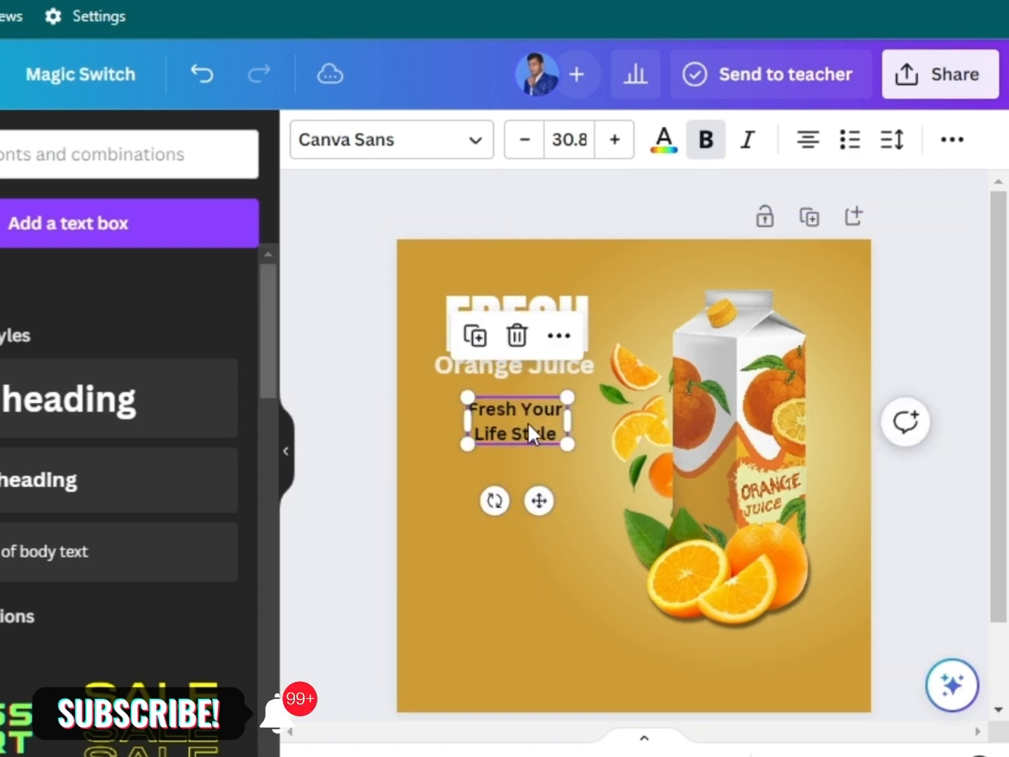
Try the light grey and rust photo colors on the Fresh Your Life Style text and set it to white.
click(457, 148)
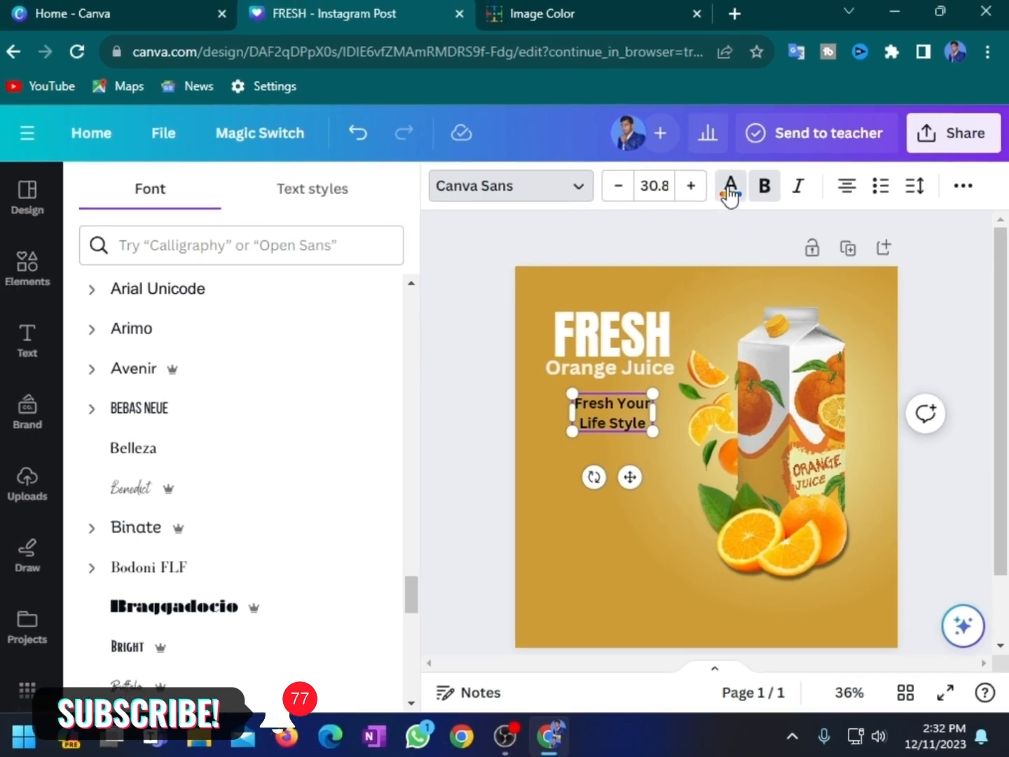
click(695, 161)
click(49, 612)
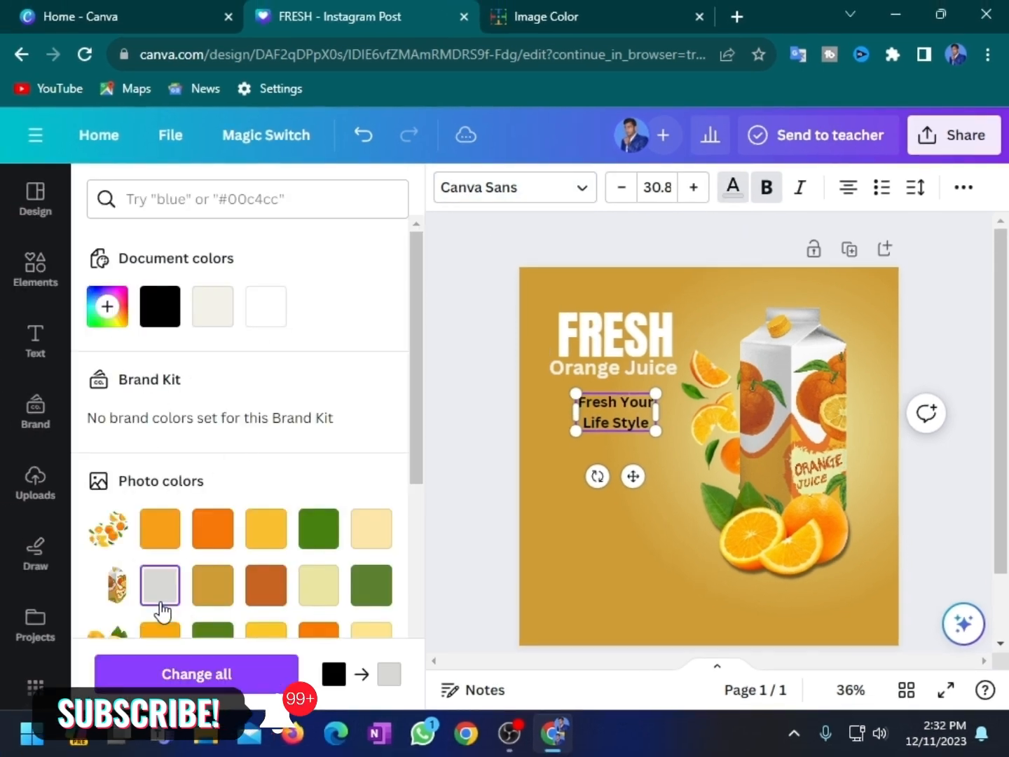
click(622, 437)
click(615, 412)
click(733, 187)
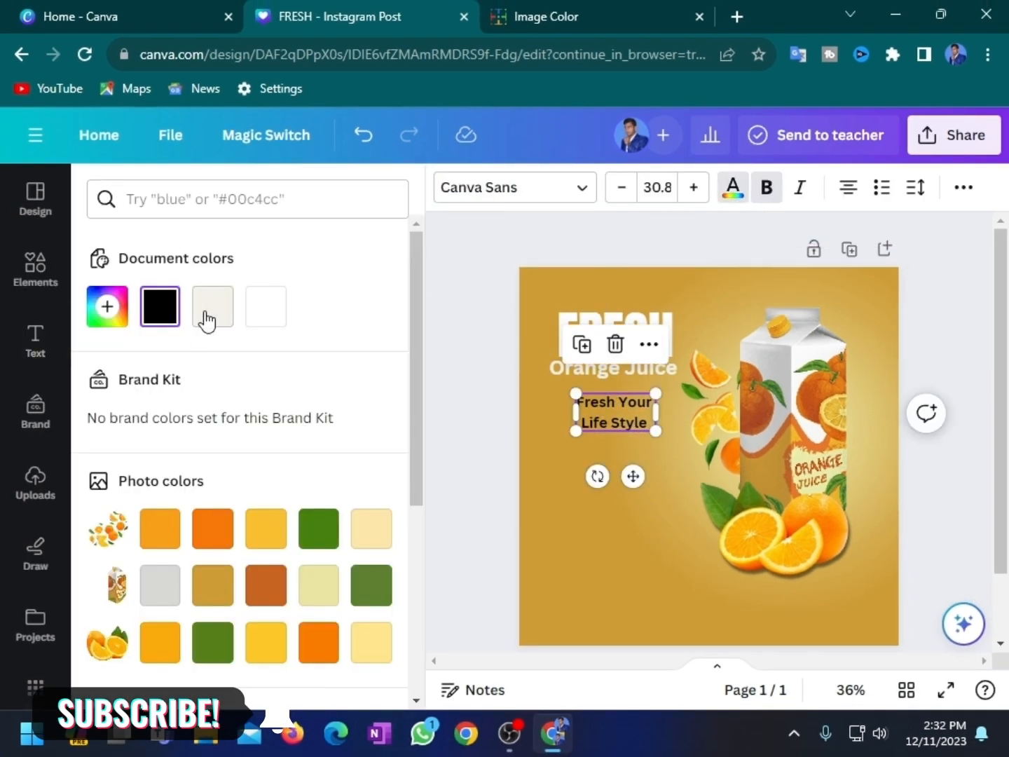
click(161, 585)
scroll(307, 476, down, 2)
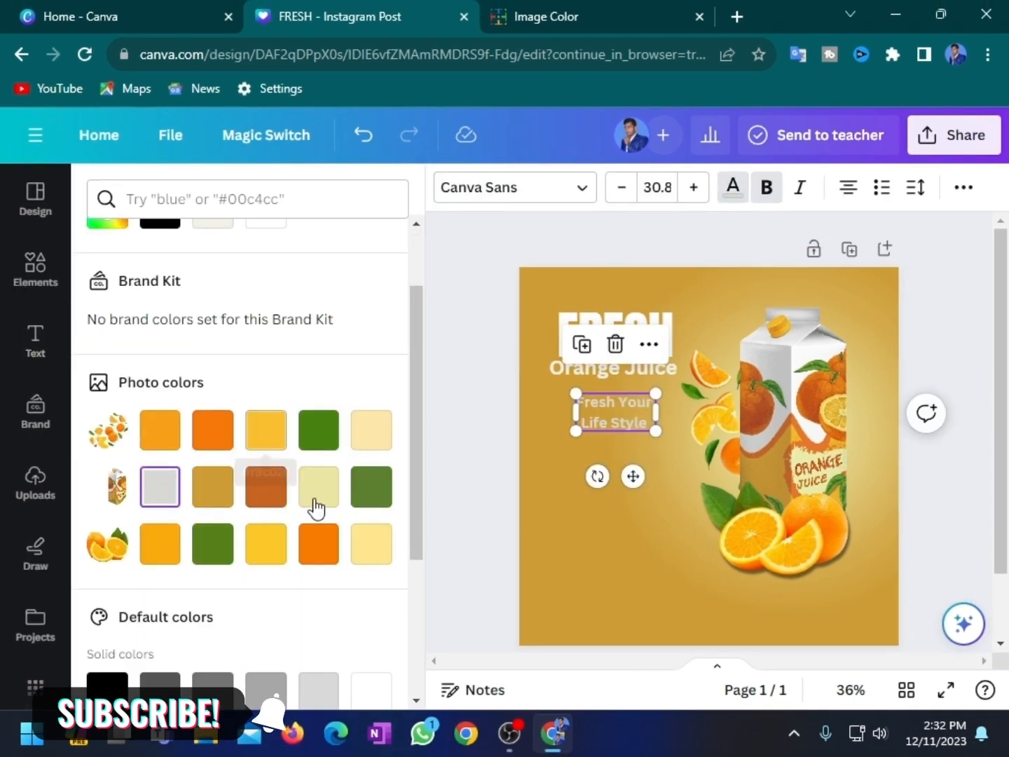
click(266, 486)
scroll(273, 420, up, 2)
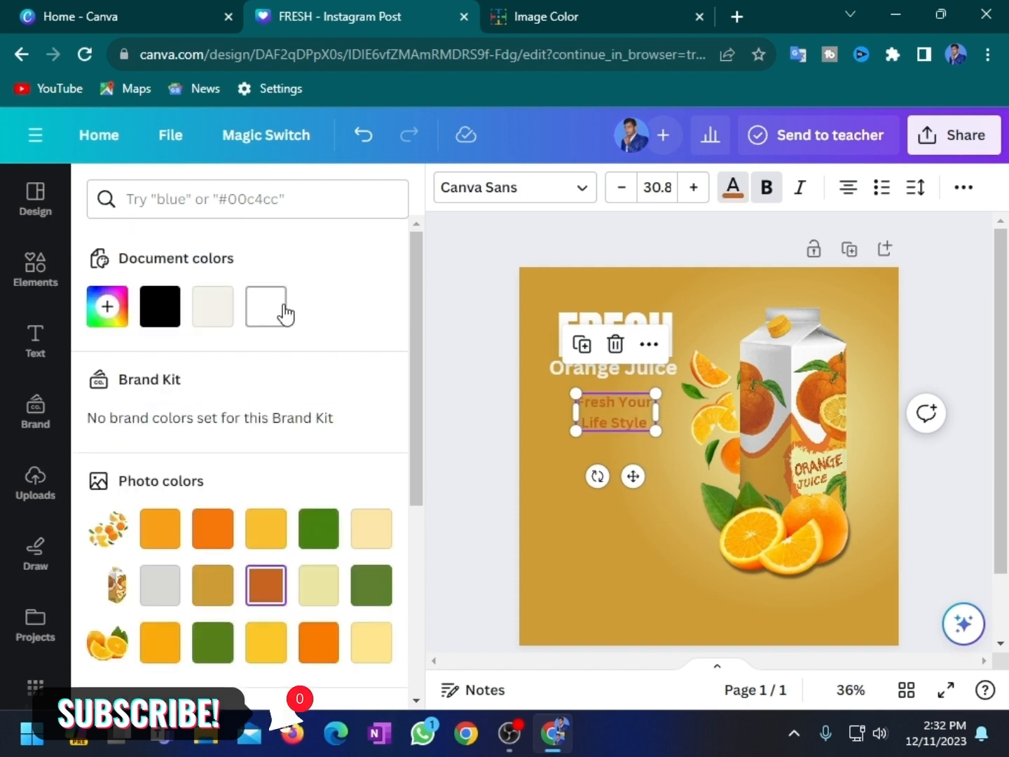
click(266, 306)
Set the font of the Fresh Your Life Style text to Arial Unicode.
click(559, 187)
click(565, 368)
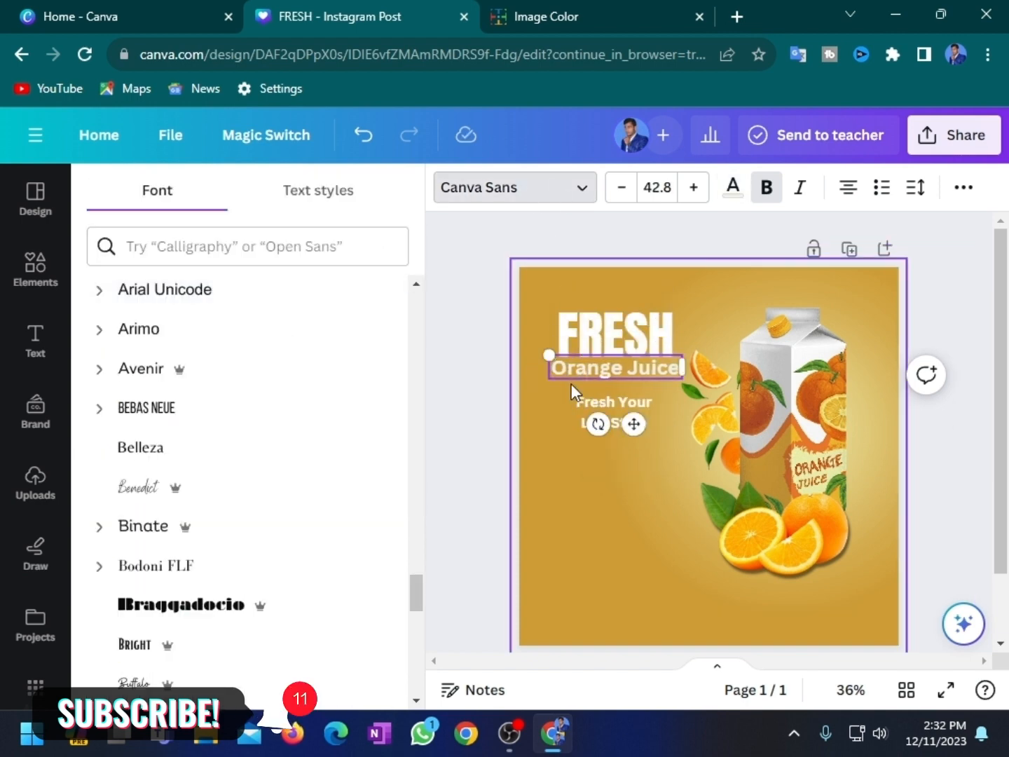
click(606, 419)
click(207, 293)
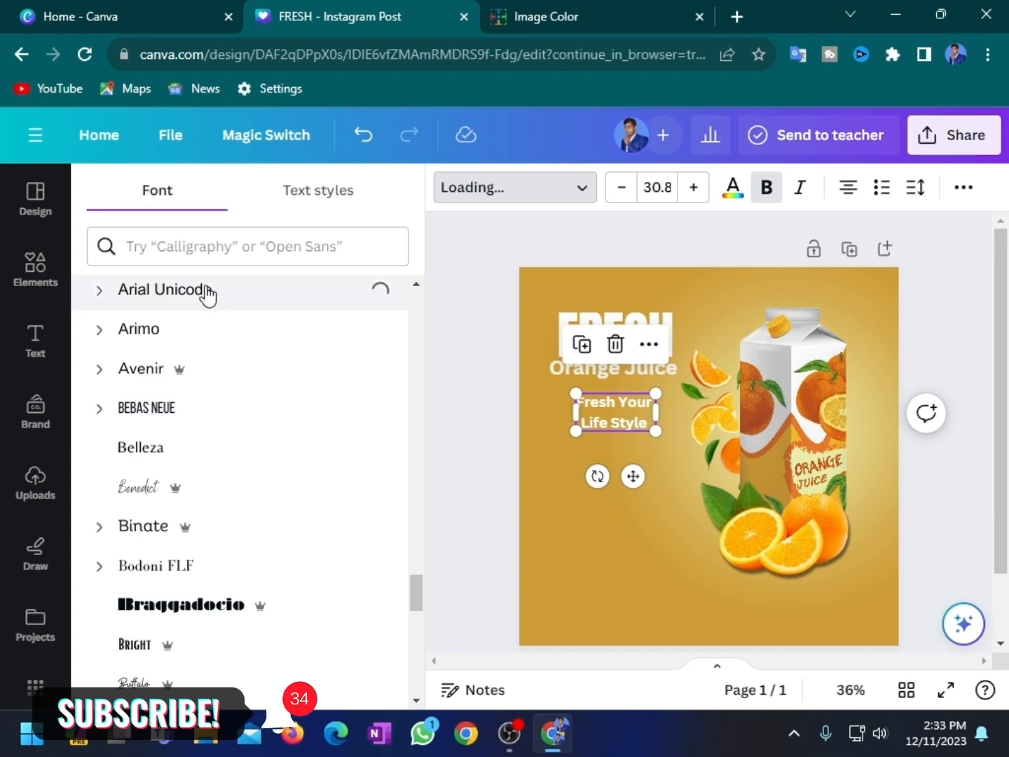
Try Arimo on the Fresh Your Life Style text and set its font to Binate.
click(153, 333)
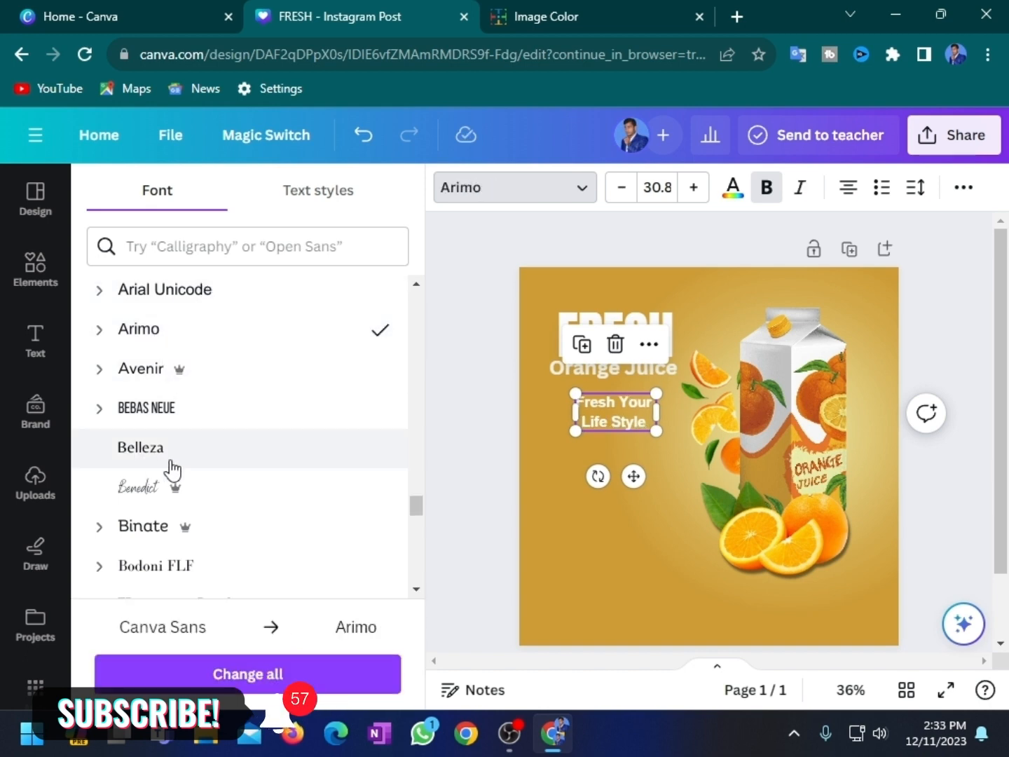
click(140, 534)
scroll(143, 534, down, 6)
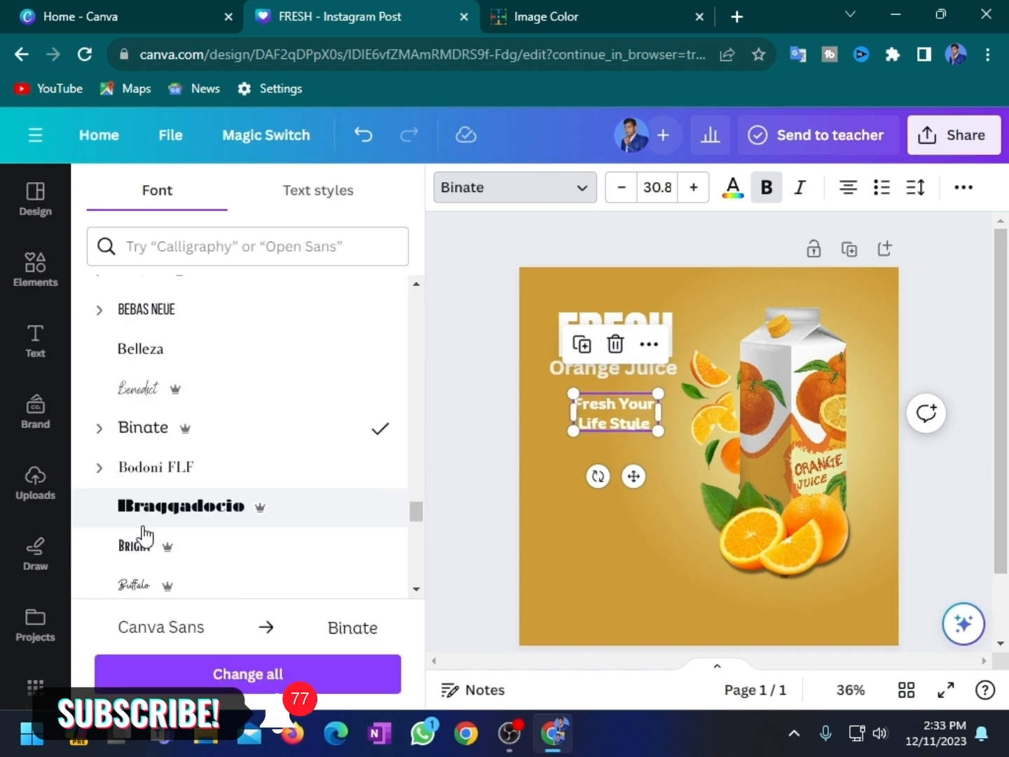
click(668, 517)
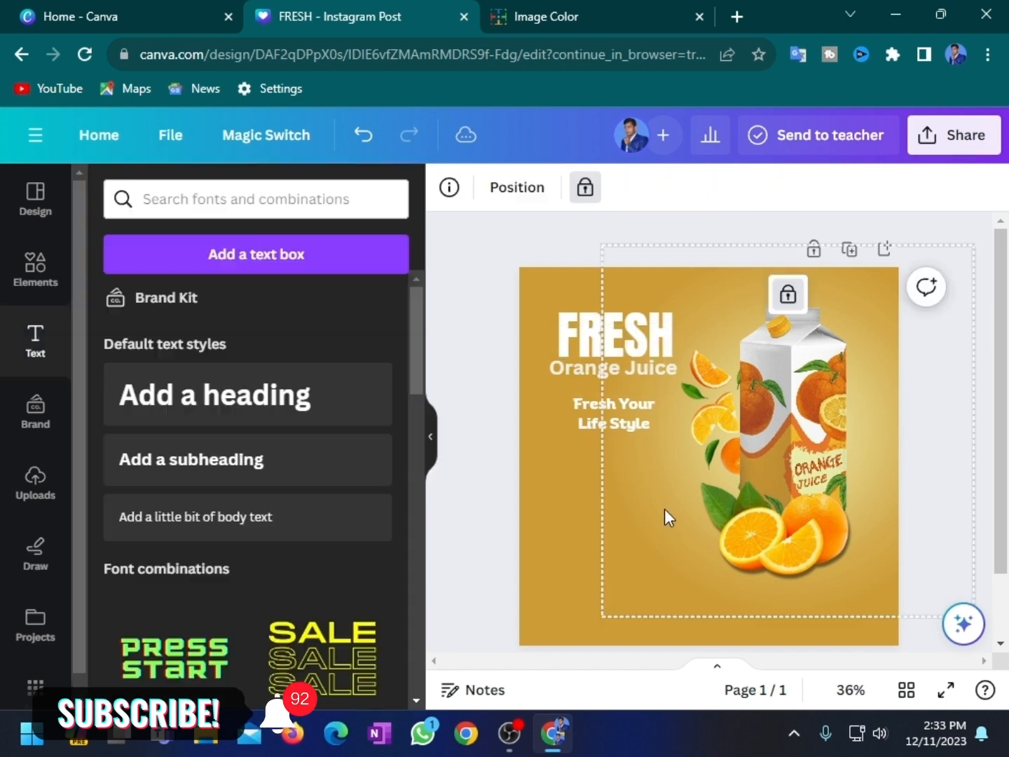
Search the elements for 100% and add the red hand-drawn circled 100% graphic to the page.
click(37, 275)
click(233, 202)
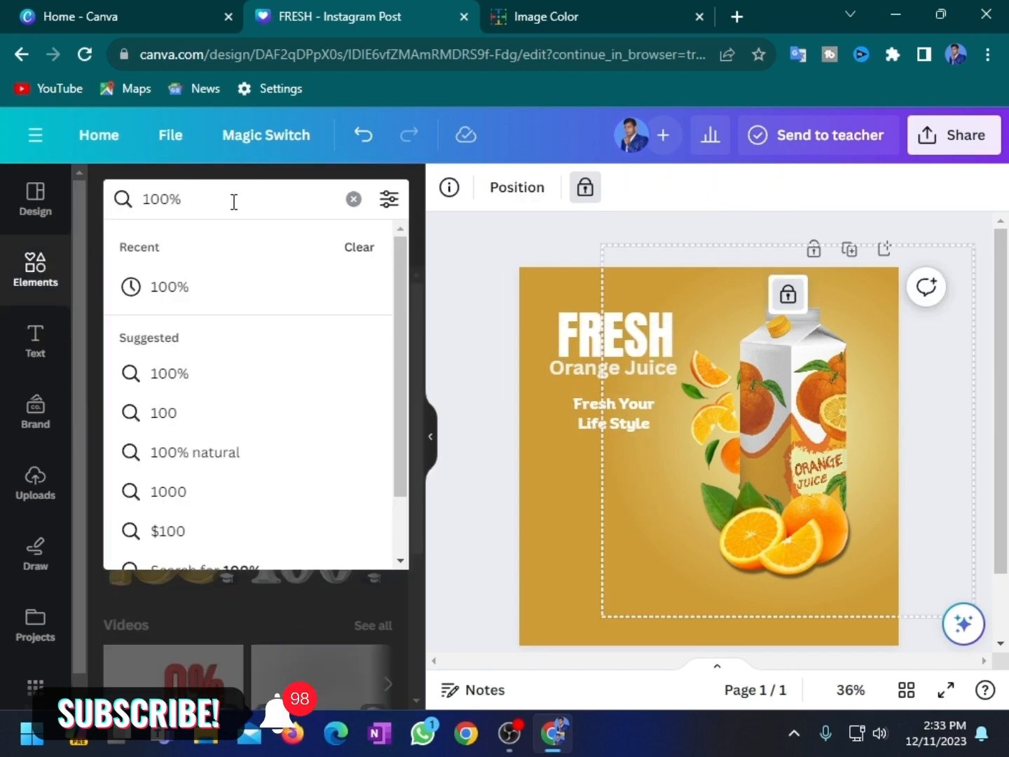
key(Return)
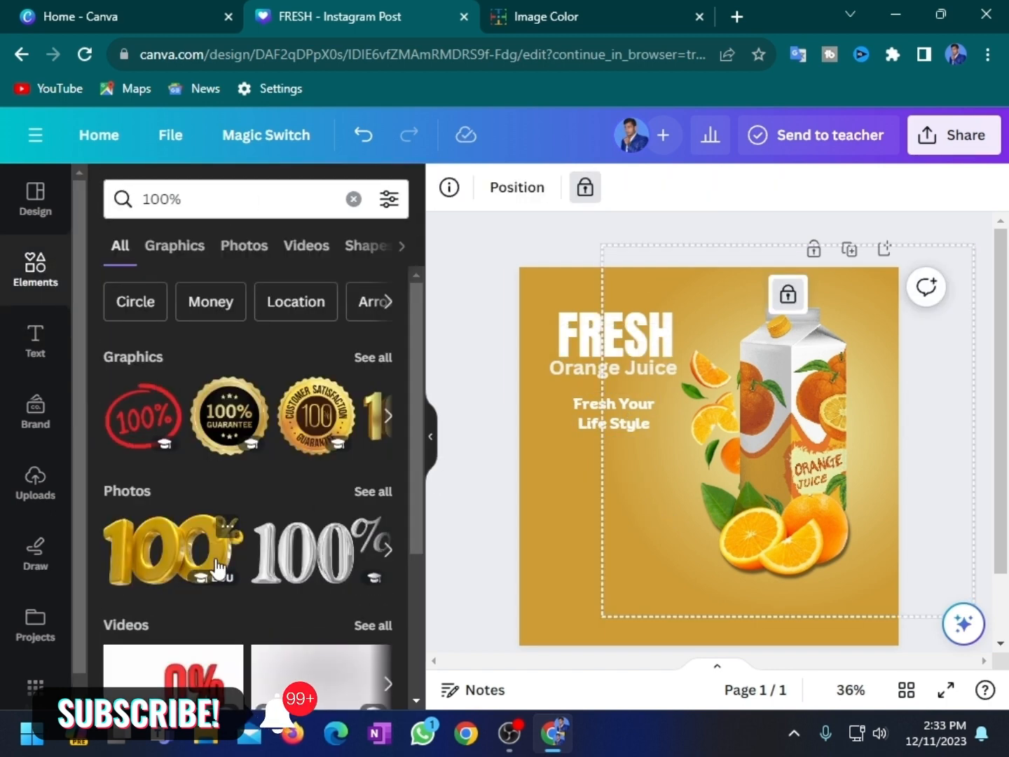
click(388, 419)
click(110, 417)
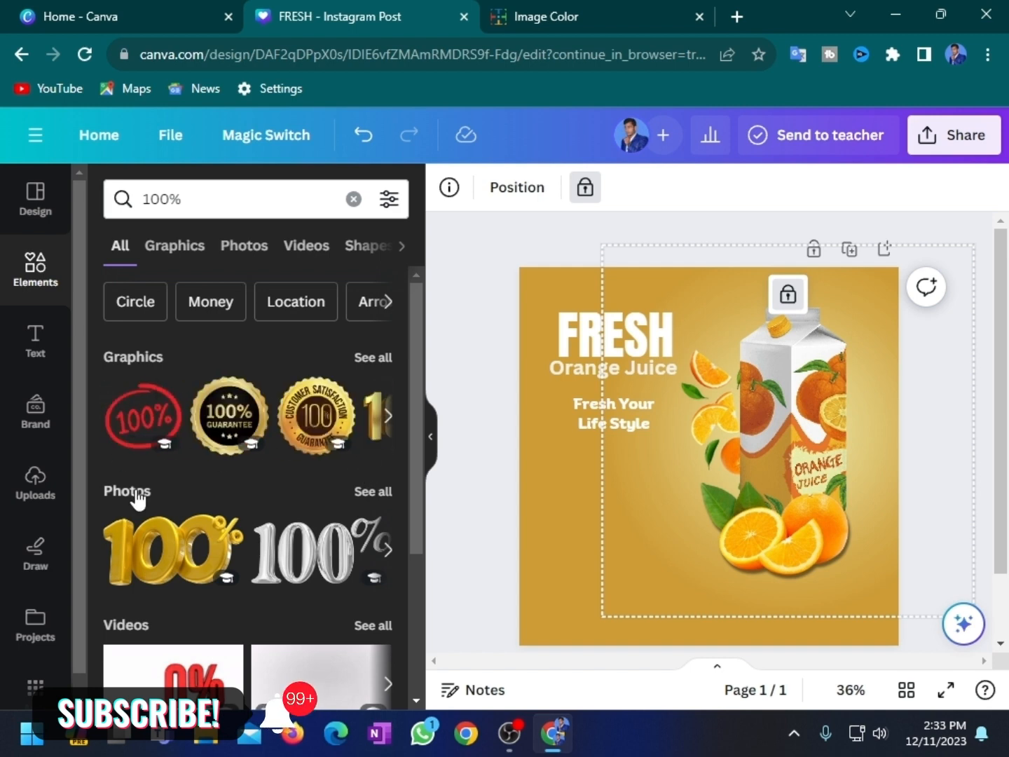
click(135, 435)
Shrink the 100% graphic and center it just below the Fresh Your Life Style text.
drag(783, 395, 722, 445)
drag(666, 479, 603, 466)
drag(660, 431, 643, 444)
drag(609, 482, 617, 474)
Try the golden photo color on the 100% graphic and recolor it with the pale cream photo color from the orange slices image.
click(678, 187)
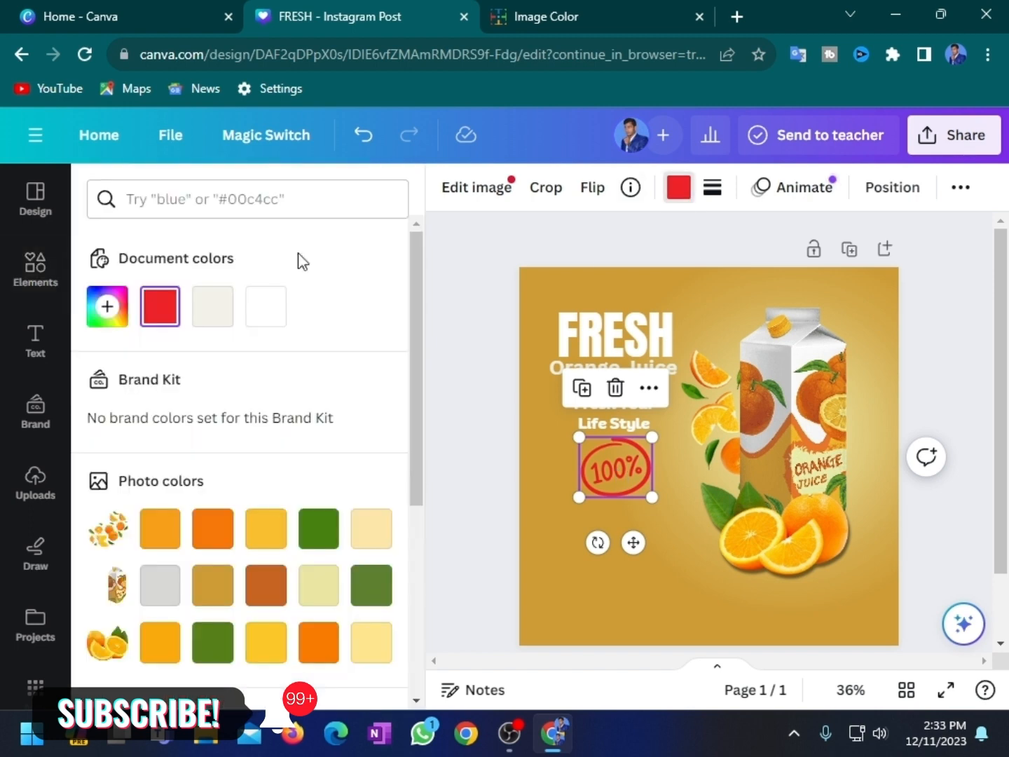
click(267, 585)
scroll(278, 585, down, 2)
click(211, 487)
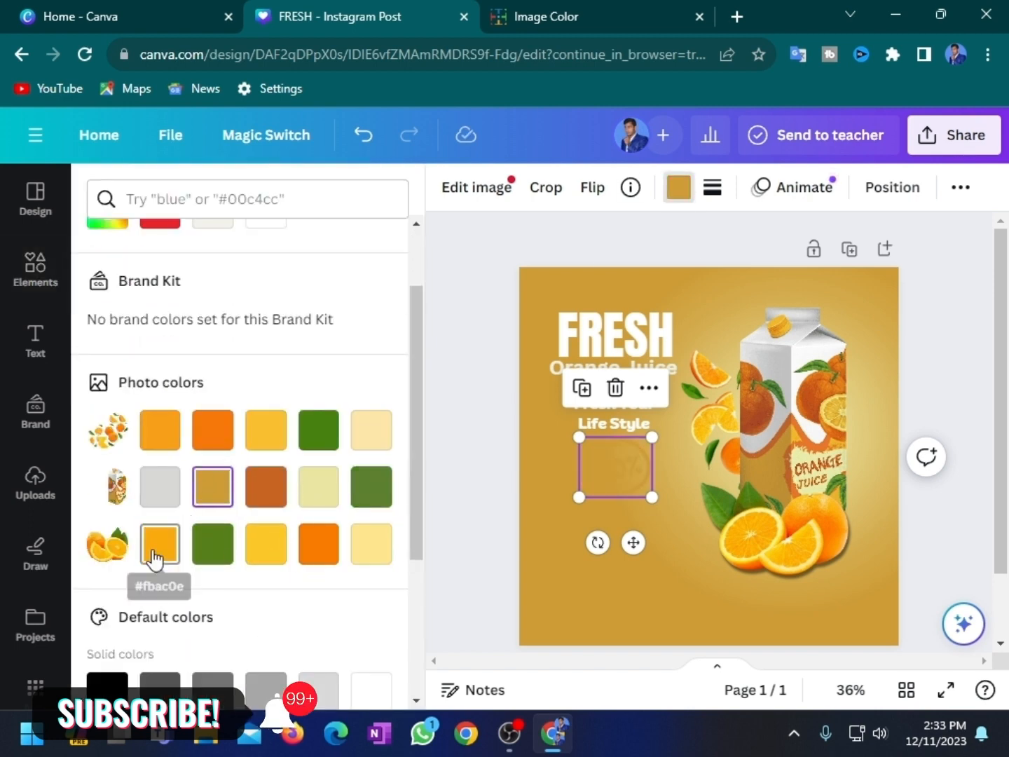
click(319, 487)
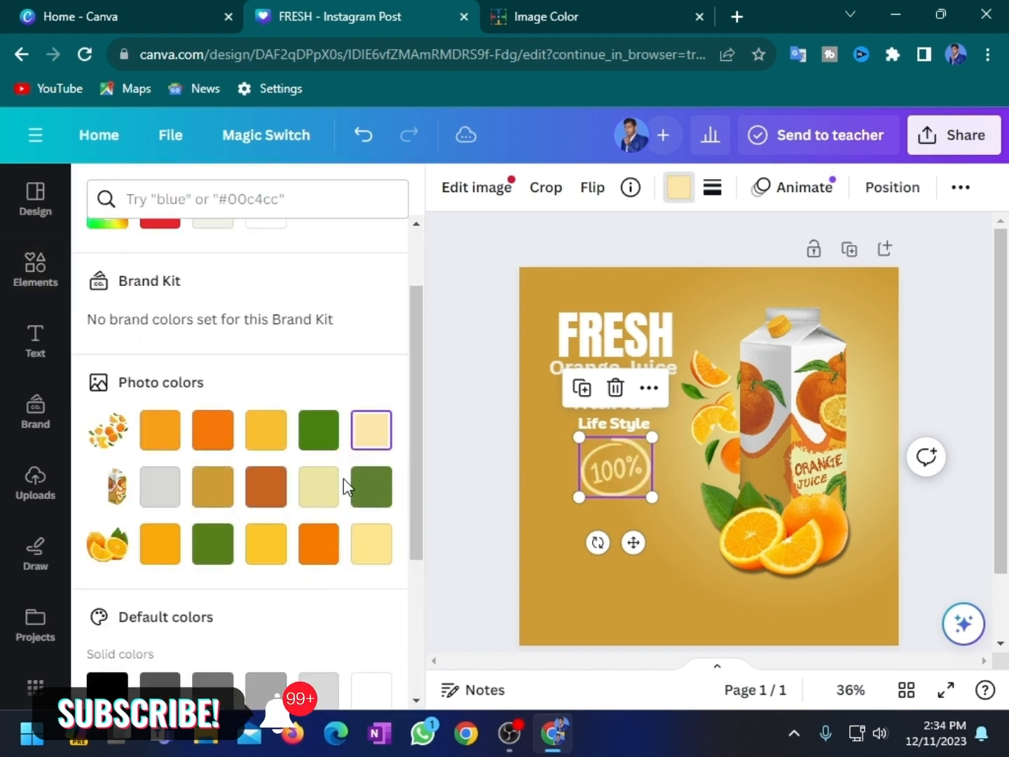
click(555, 494)
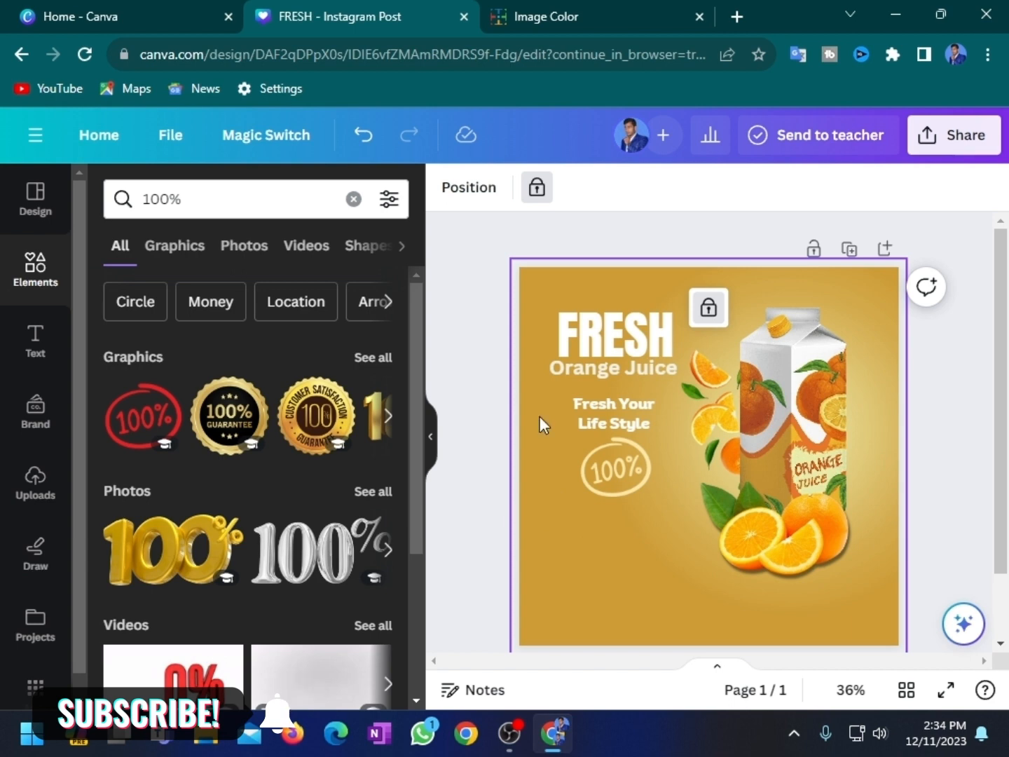
Add a subheading reading Pure Juice and place it below the 100% graphic.
click(53, 353)
click(256, 457)
text(P)
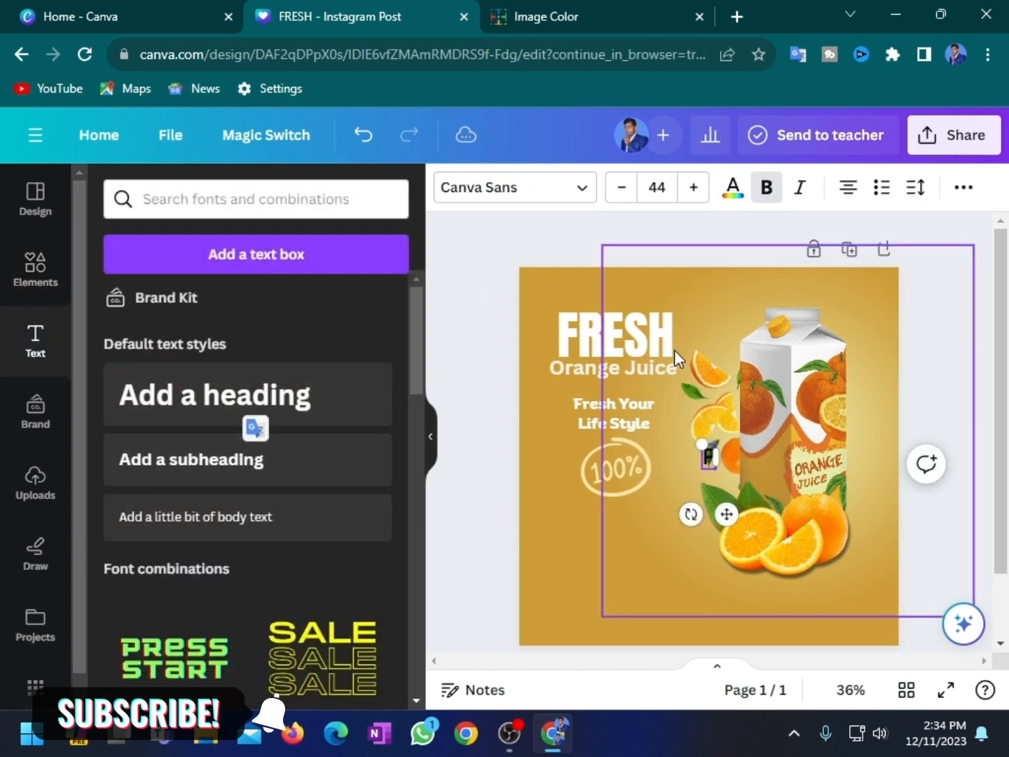
text(ure juice)
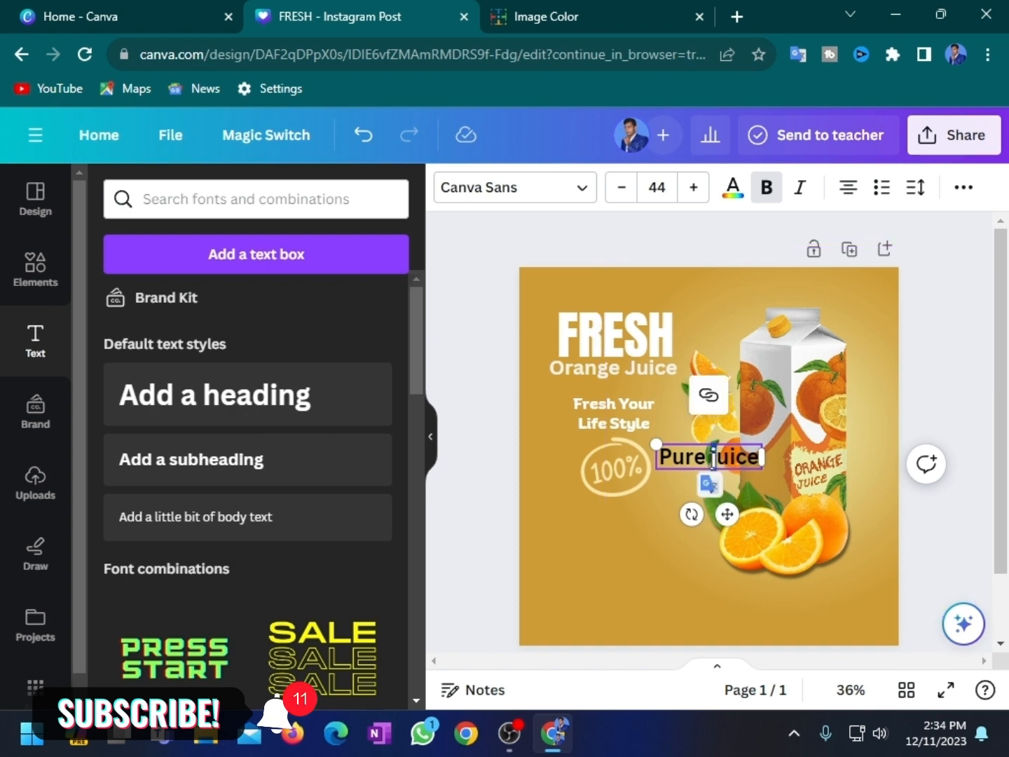
drag(730, 514, 650, 568)
click(706, 574)
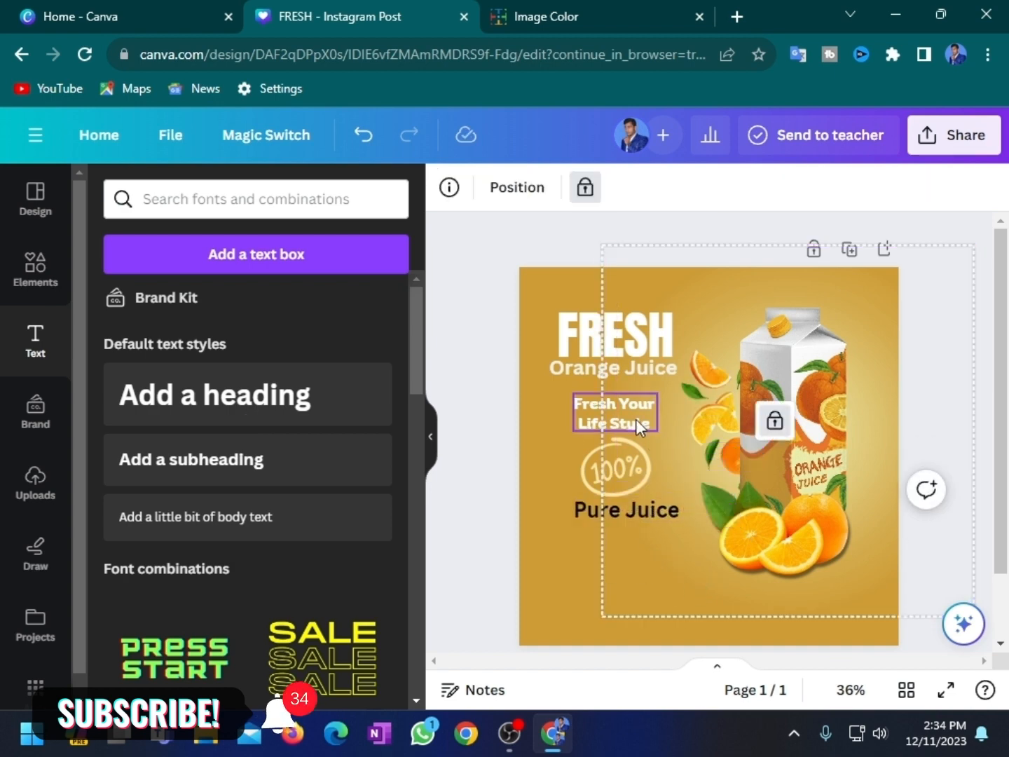
Set the font of the Pure Juice text to Binate to match Fresh Your Life Style.
click(638, 425)
click(650, 513)
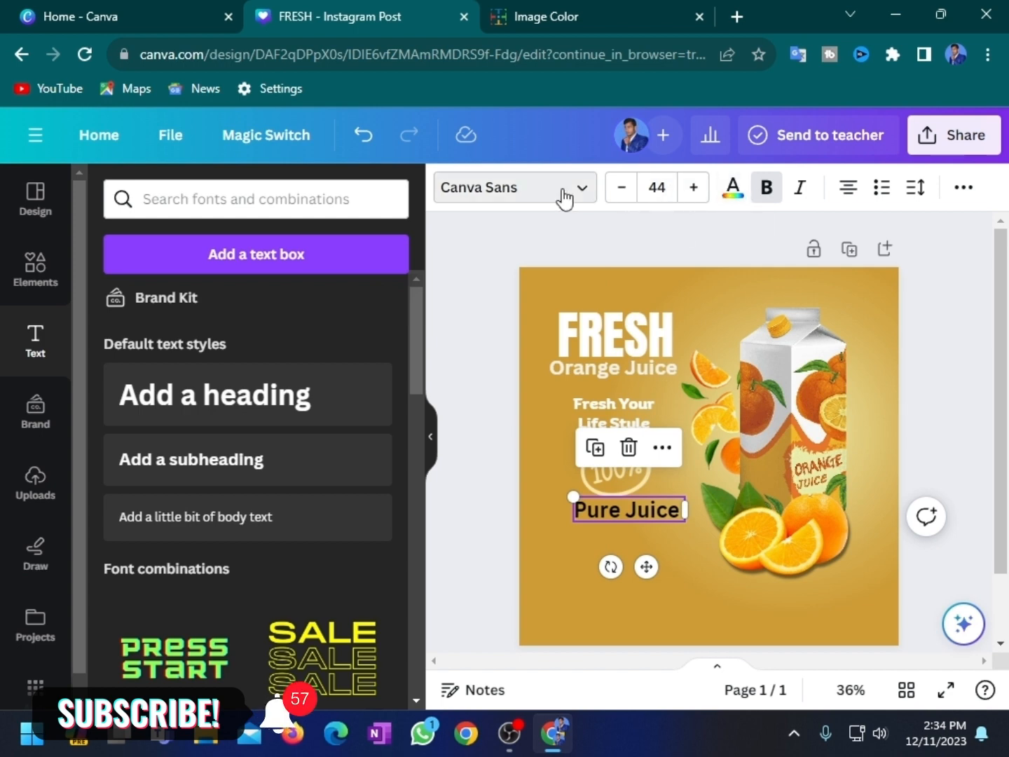
click(563, 199)
scroll(266, 533, up, 6)
click(165, 379)
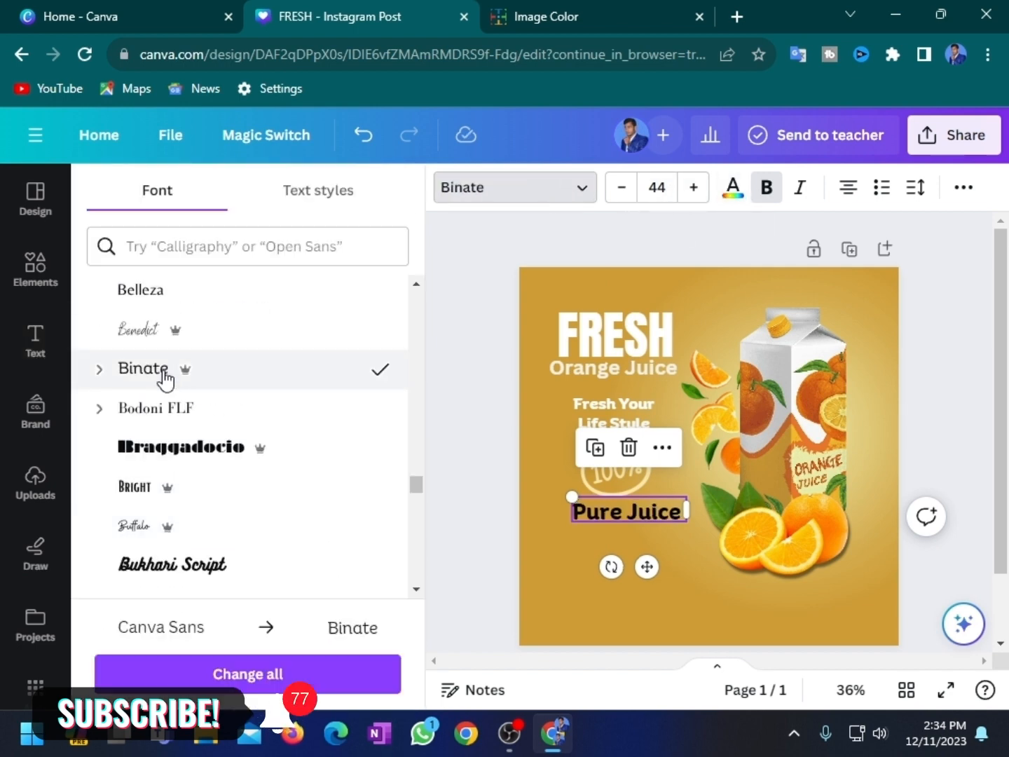
click(476, 475)
Move Pure Juice under the 100% graphic and set its text color to pale cream.
drag(633, 509, 622, 512)
click(620, 490)
click(624, 522)
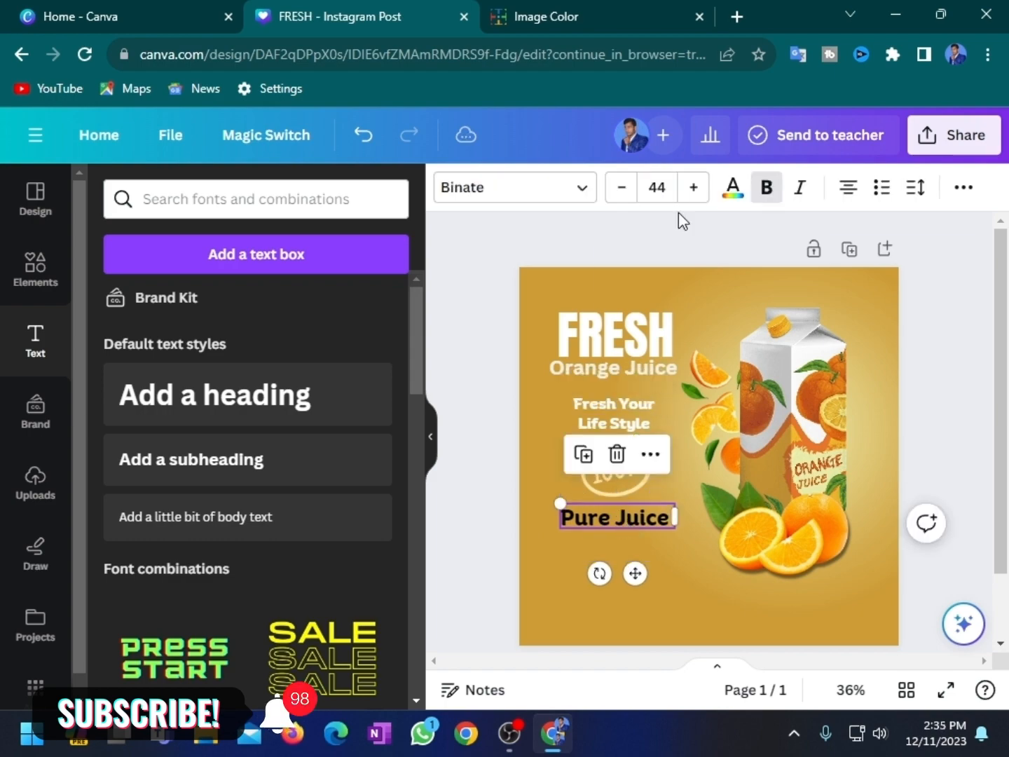
click(732, 188)
click(470, 455)
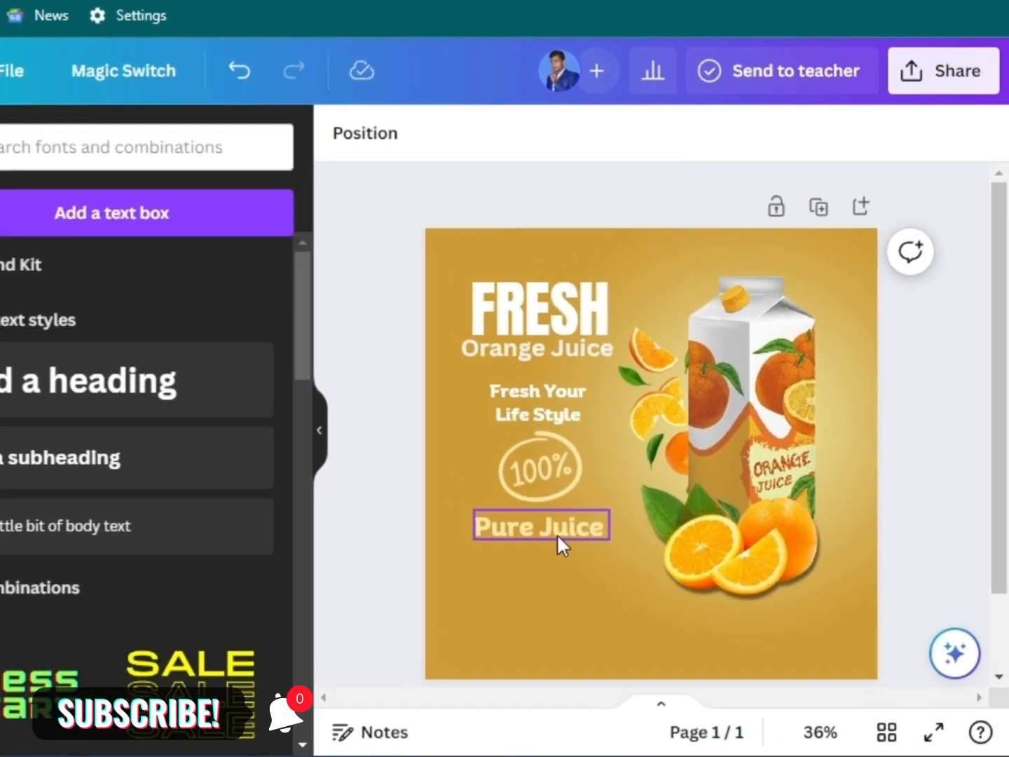
Center Pure Juice with the text above and adjust it to sit close beneath the 100% graphic.
drag(632, 533, 621, 520)
mouse_move(512, 533)
mouse_down()
mouse_move(495, 533)
mouse_move(509, 577)
mouse_move(510, 531)
mouse_up()
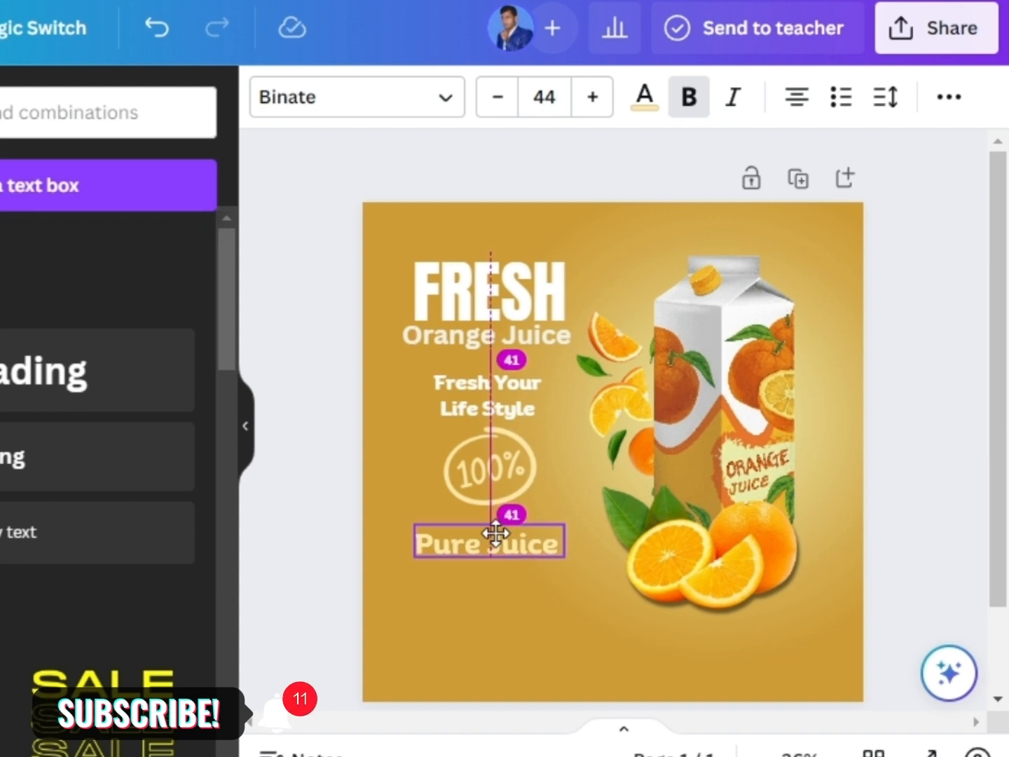
click(491, 467)
click(400, 536)
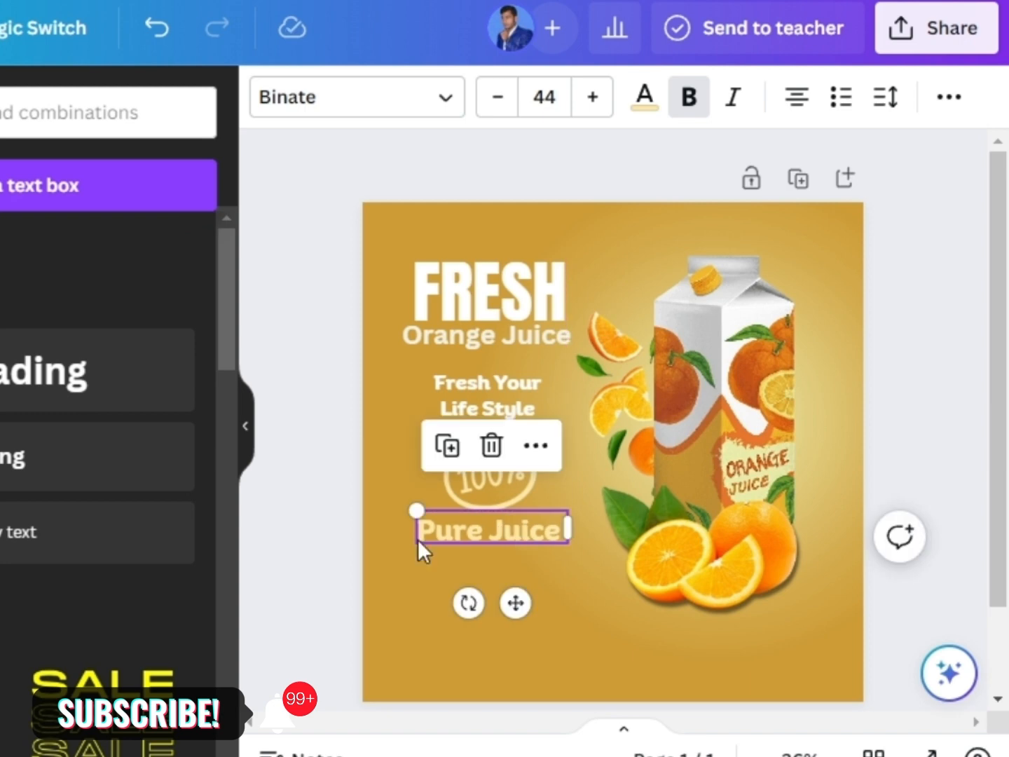
click(313, 520)
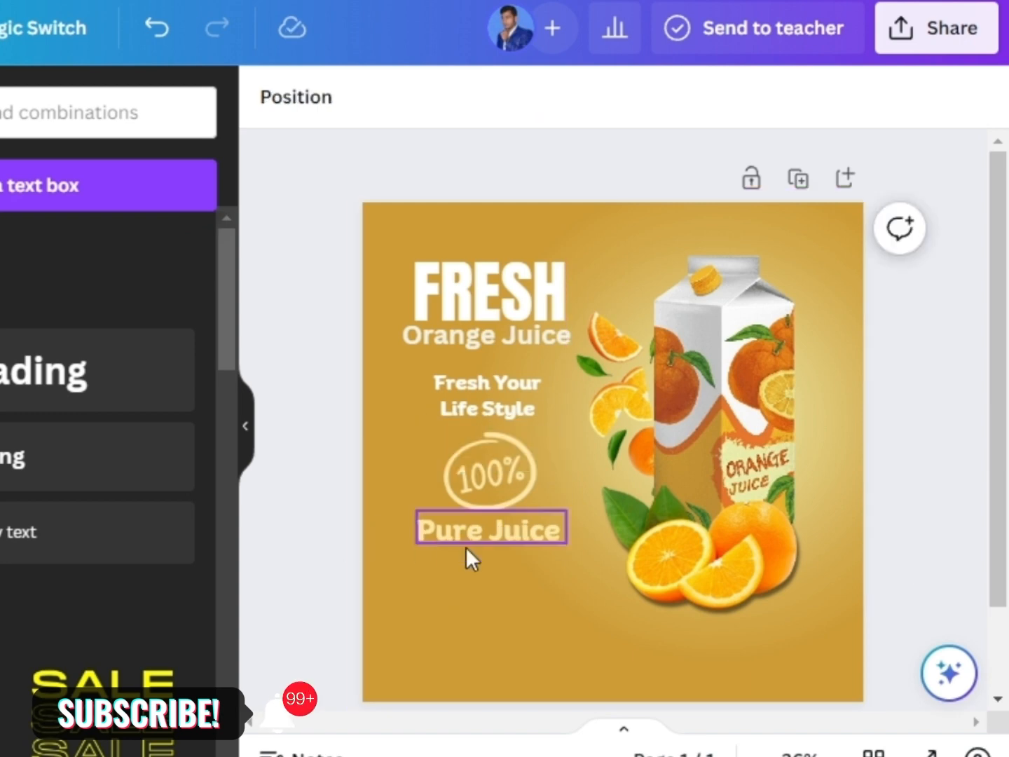